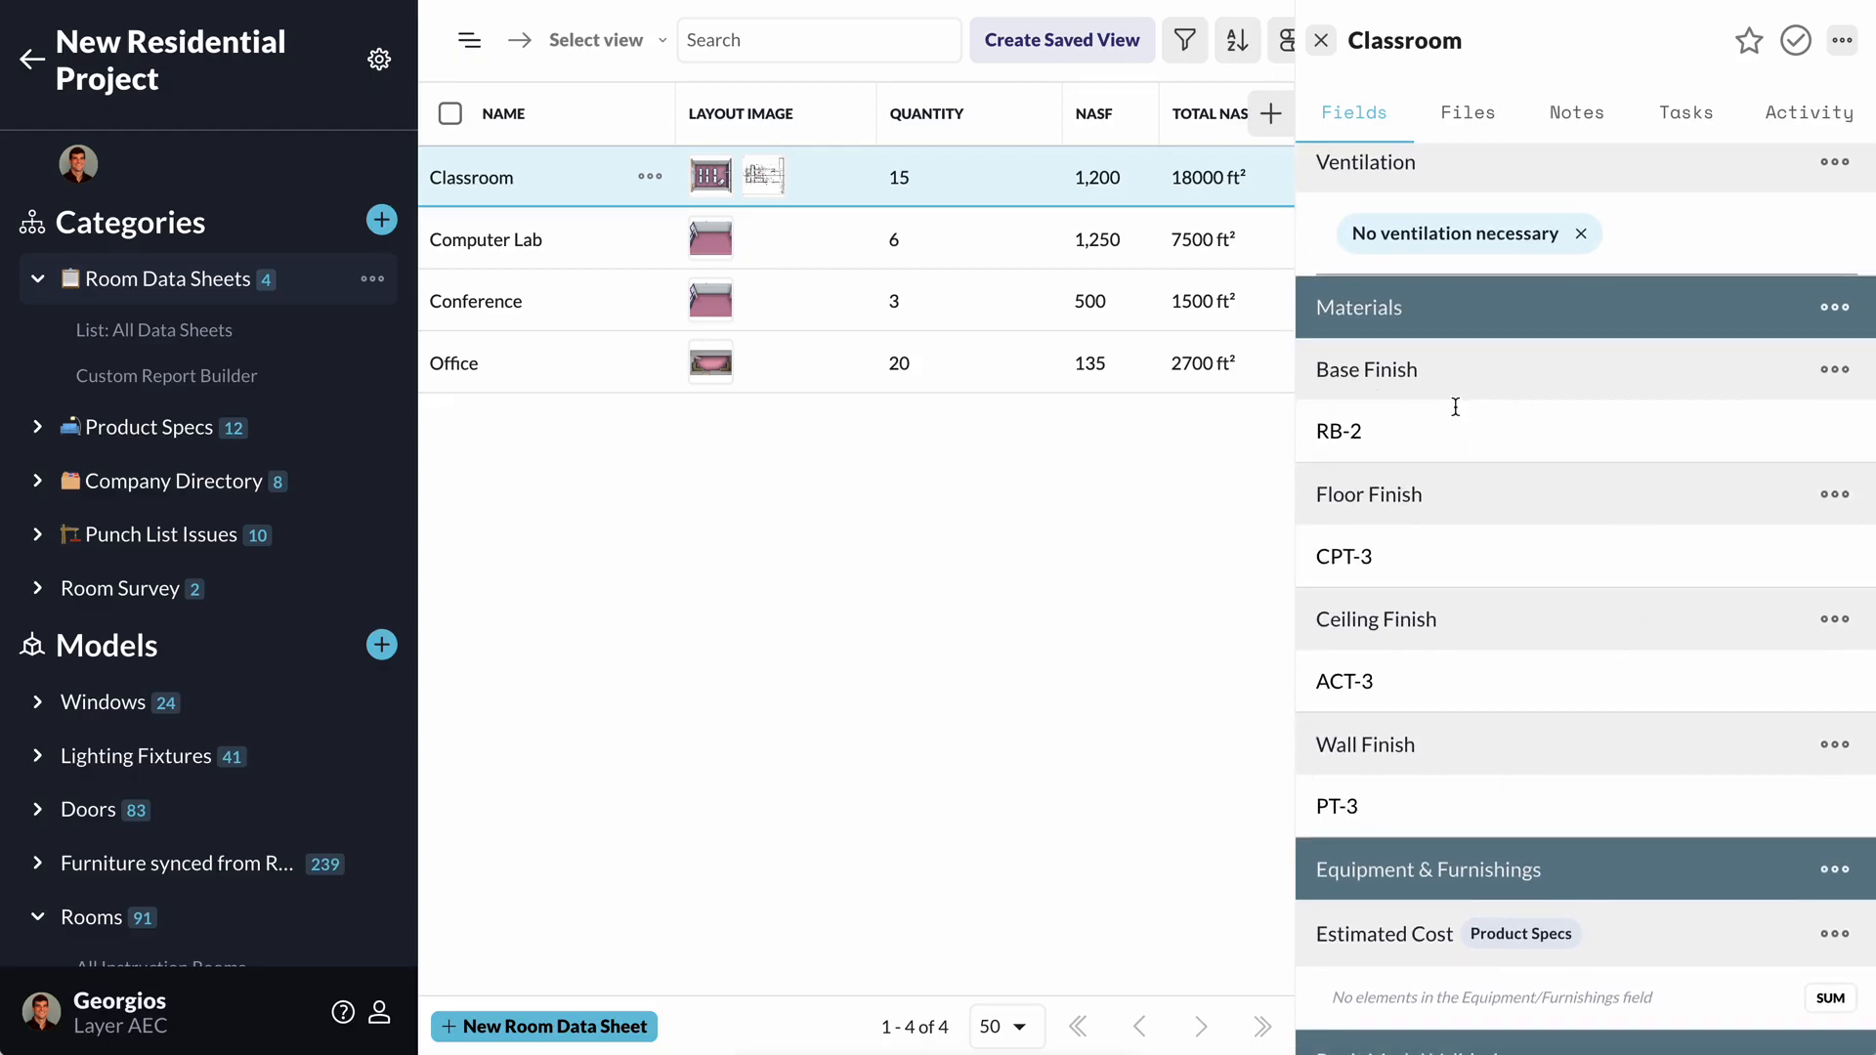
Review the Revit Model Validation fields in the Classroom data sheet.
{"action": "scroll", "coordinate": [1455, 406], "scroll_direction": "down", "scroll_amount": 8}
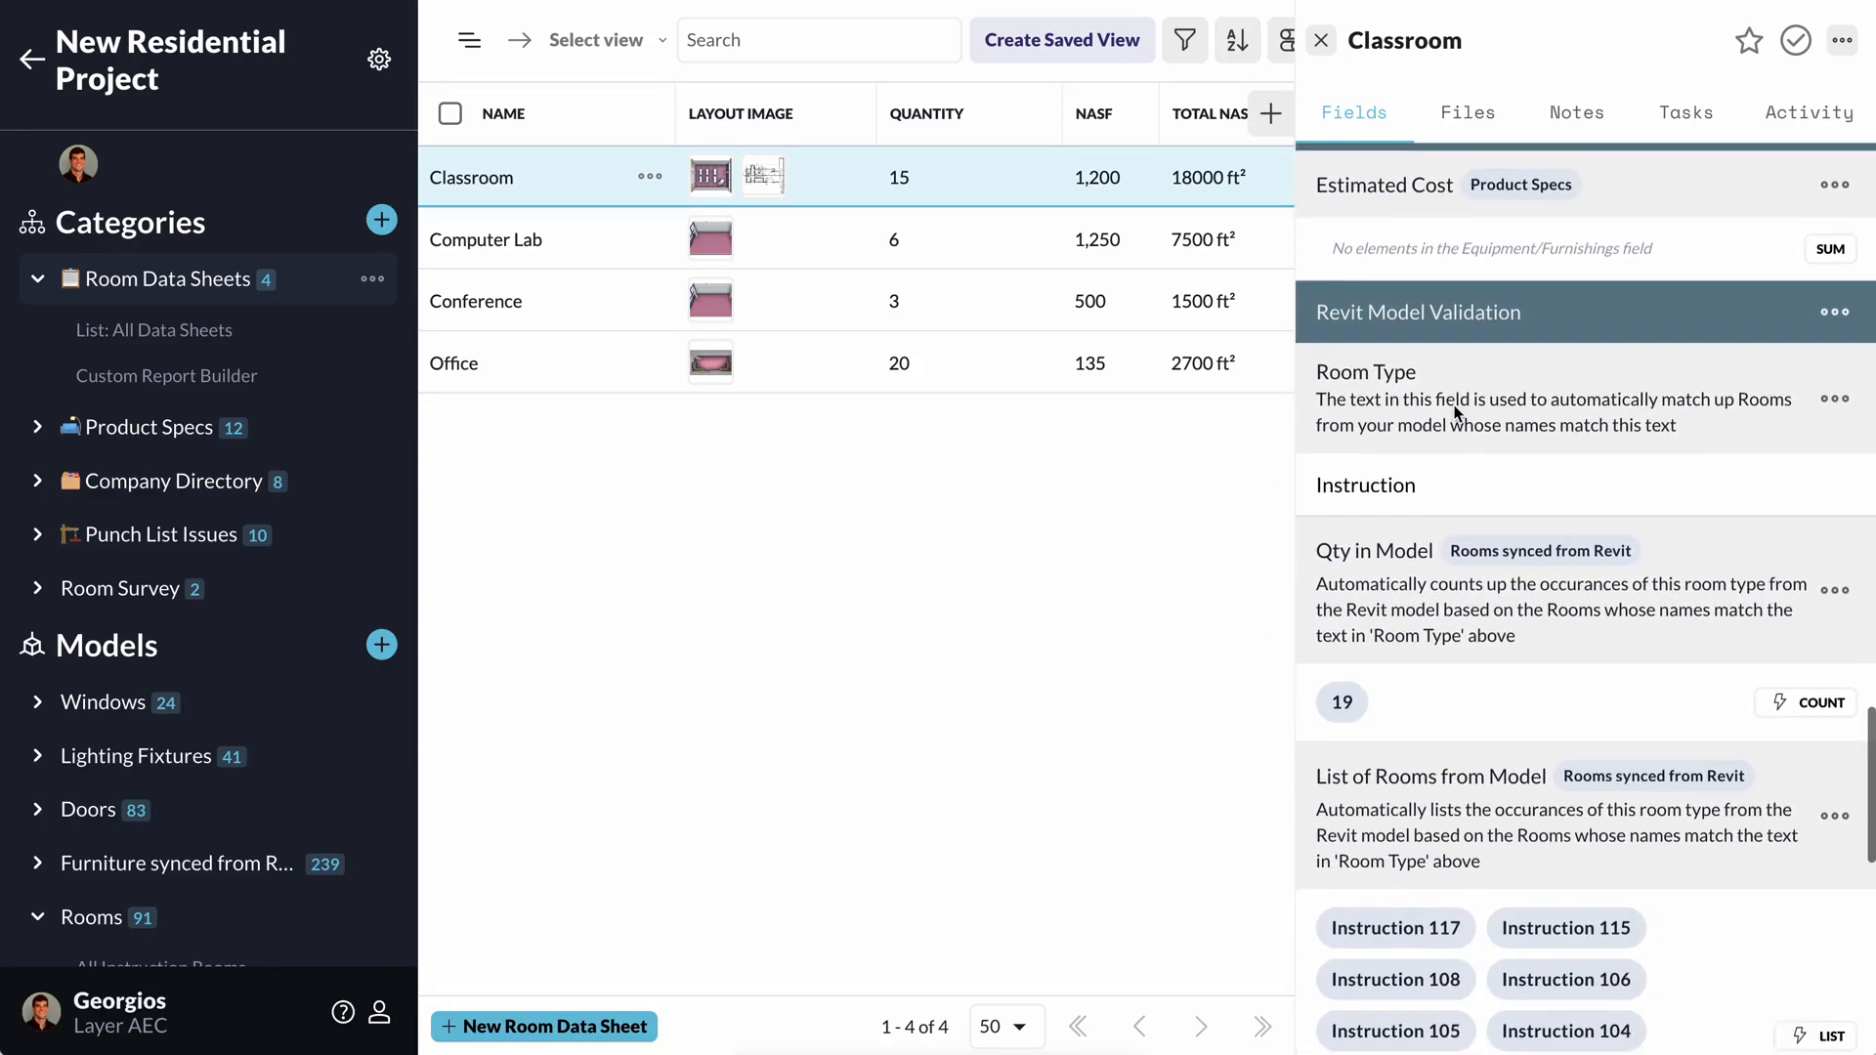
{"action": "scroll", "coordinate": [1454, 404], "scroll_direction": "down", "scroll_amount": 2}
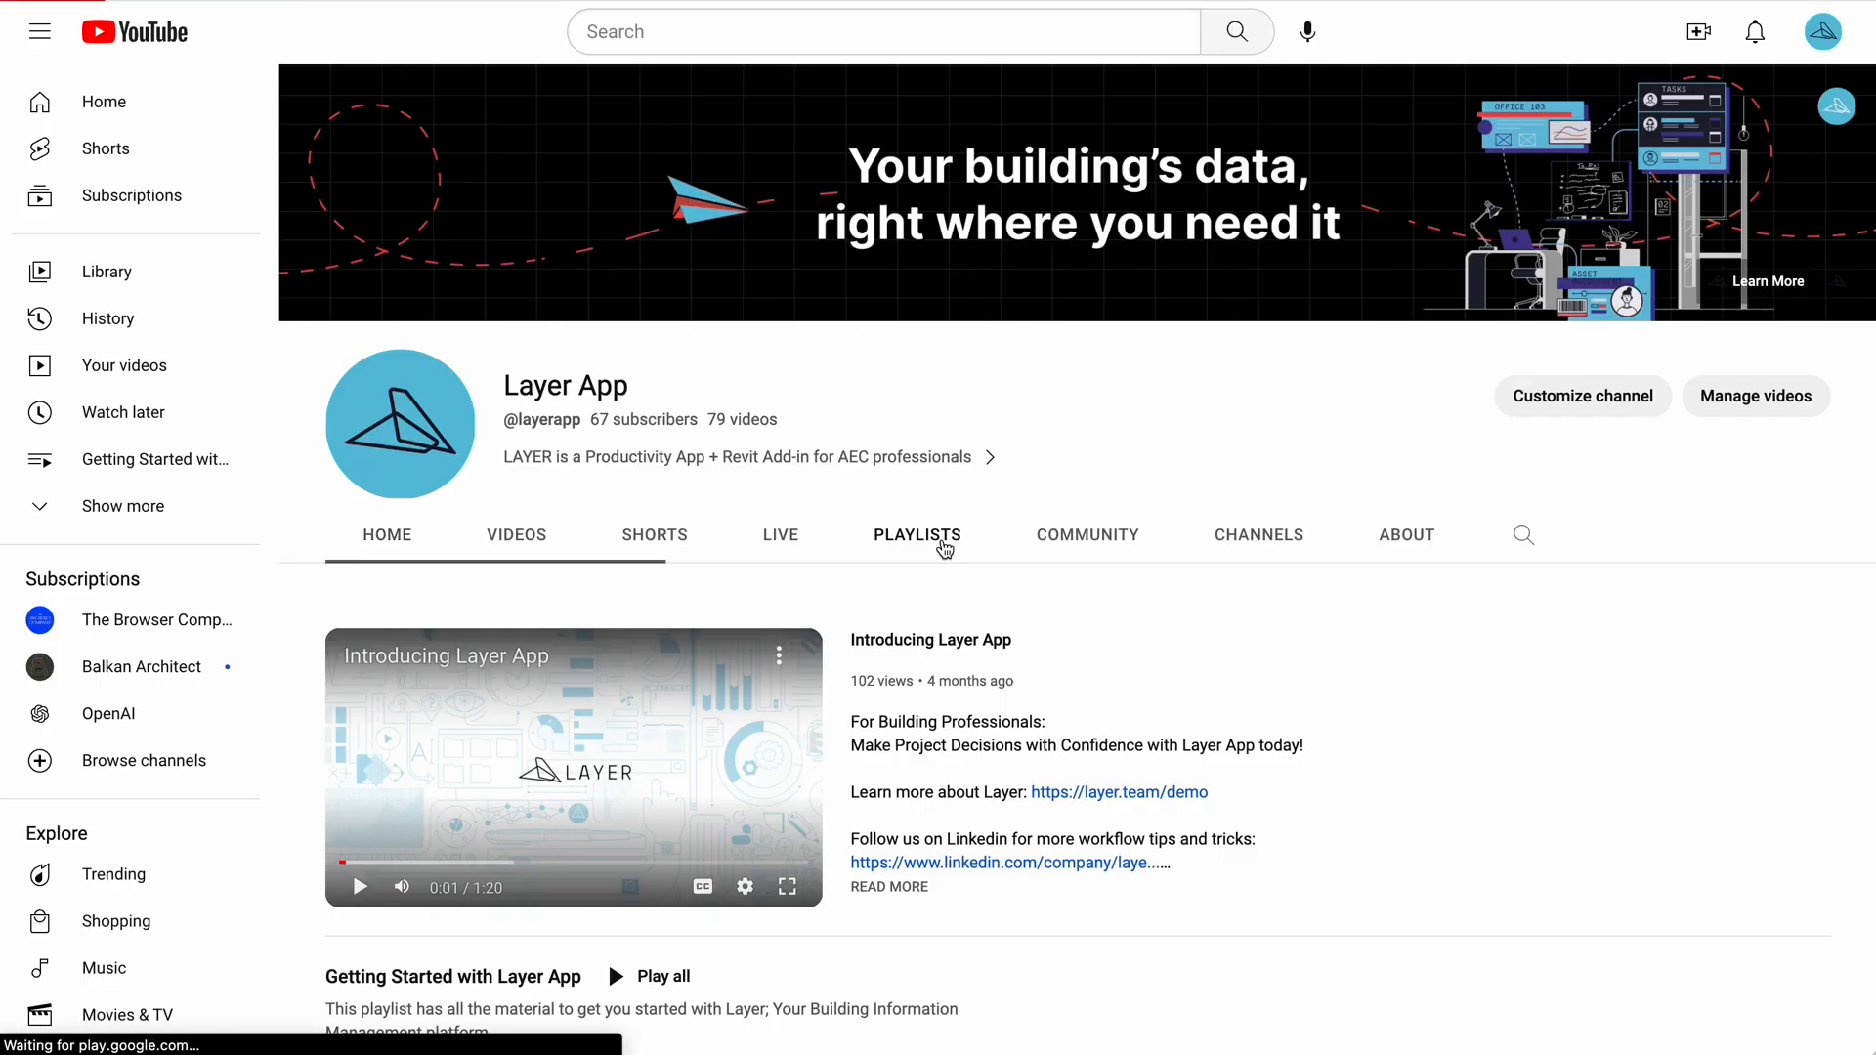
On YouTube, open Lesson 4 of the Getting Started with Layer App playlist and pause the video.
{"action": "left_click", "coordinate": [944, 545]}
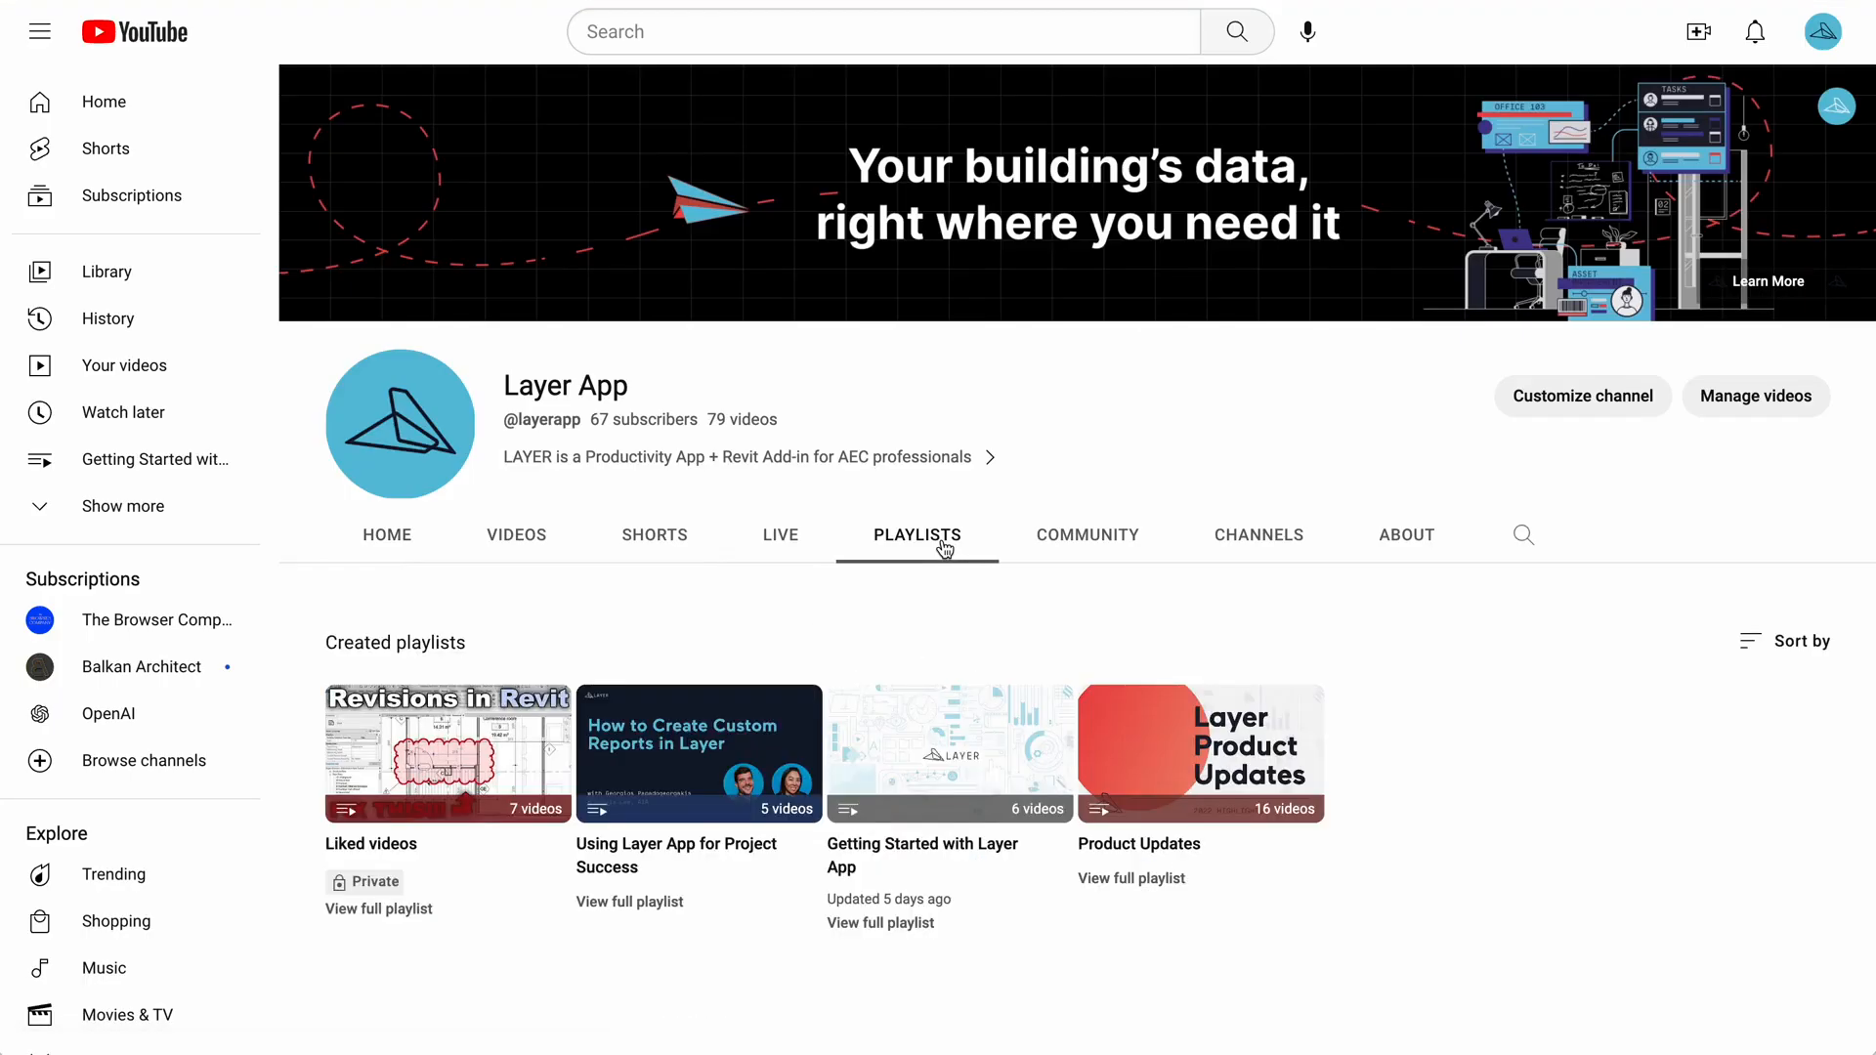
{"action": "left_click", "coordinate": [910, 736]}
{"action": "left_click", "coordinate": [1453, 576]}
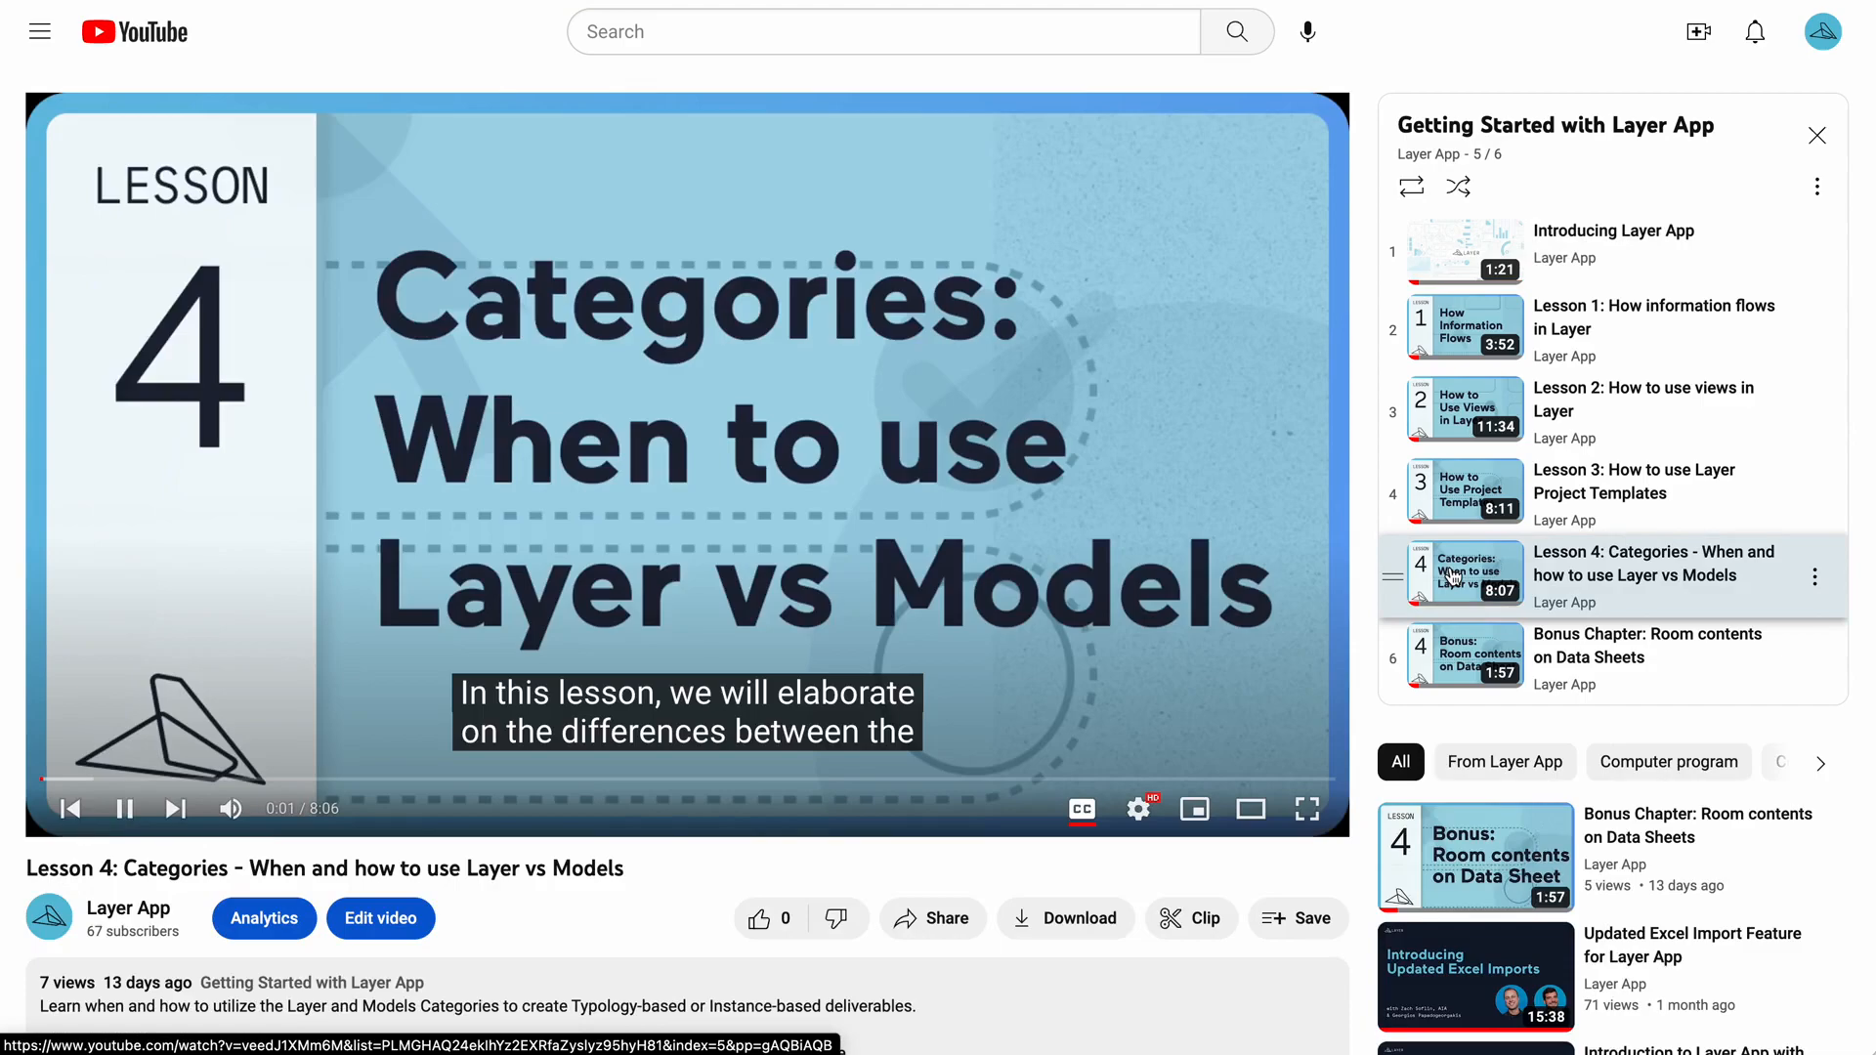
{"action": "left_click", "coordinate": [123, 809]}
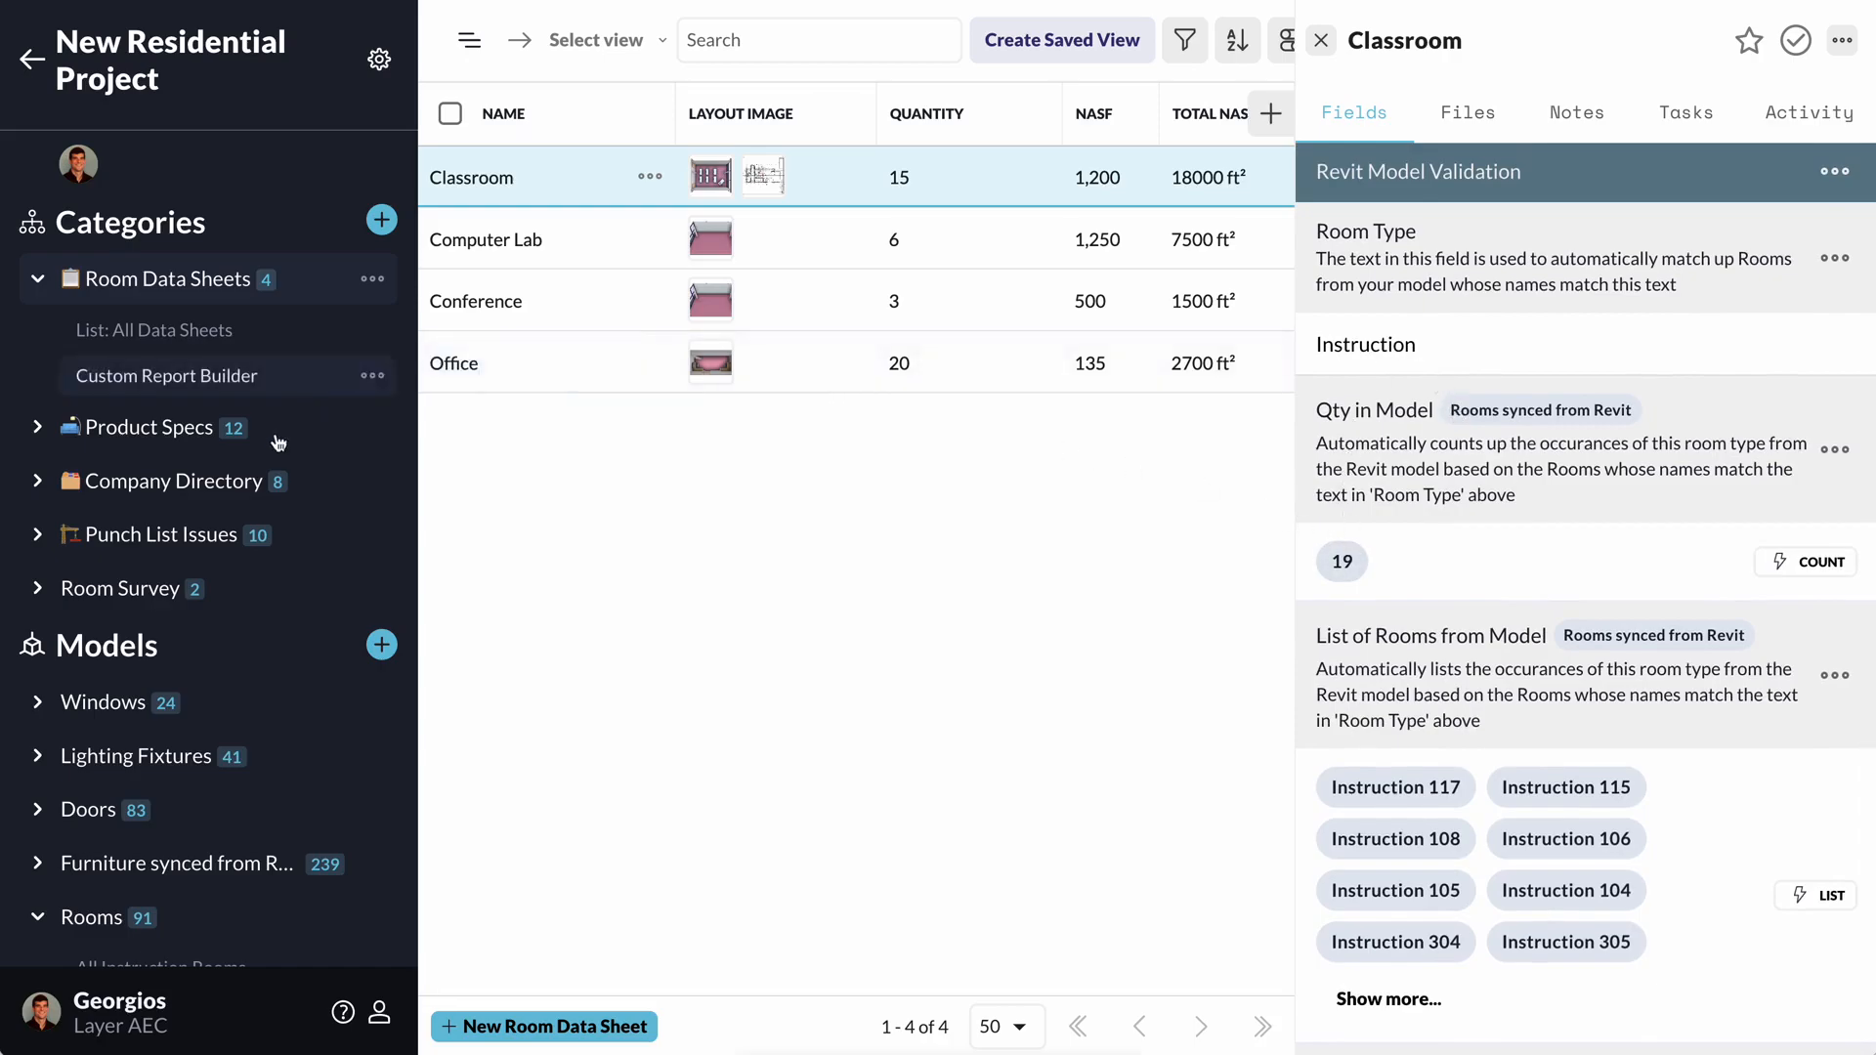
Back in Layer, open the All Instruction Rooms view of the Rooms model category and display the Instruction 104 element.
{"action": "scroll", "coordinate": [176, 728], "scroll_direction": "down", "scroll_amount": 1}
{"action": "scroll", "coordinate": [176, 728], "scroll_direction": "down", "scroll_amount": 1}
{"action": "left_click", "coordinate": [114, 778]}
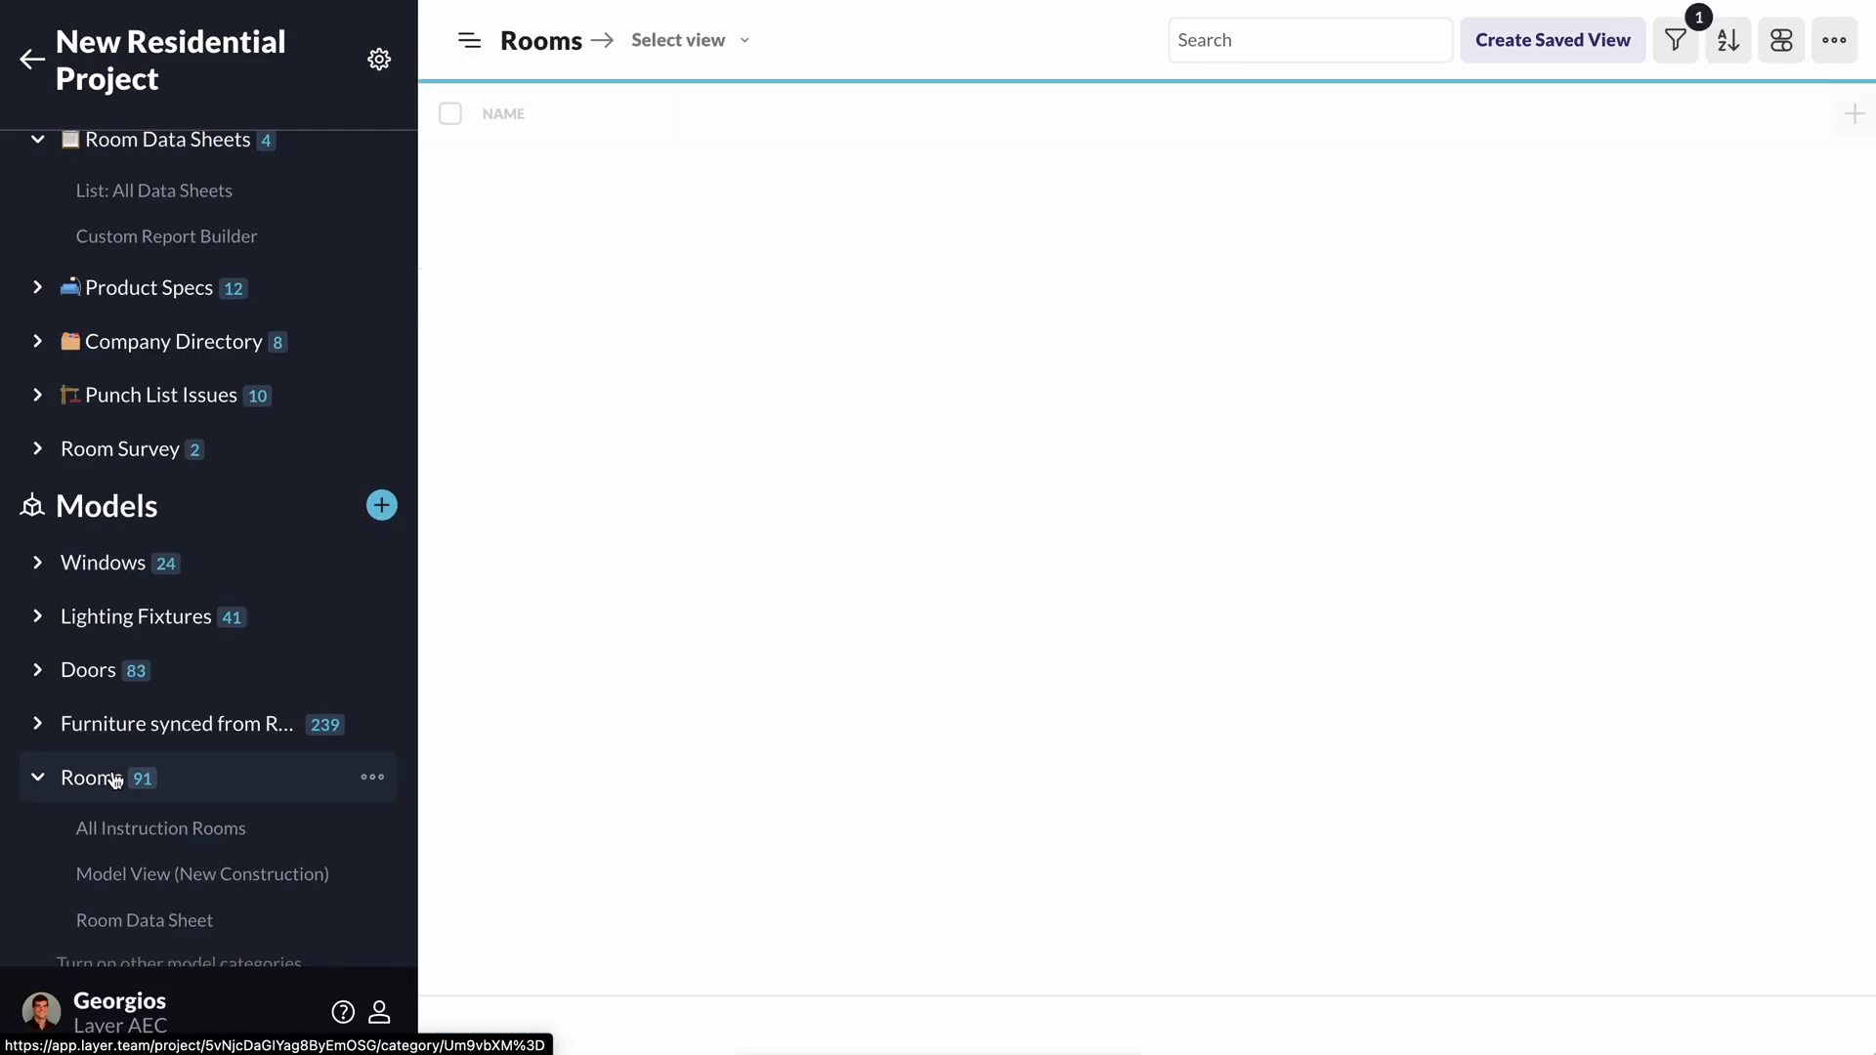
{"action": "left_click", "coordinate": [125, 830]}
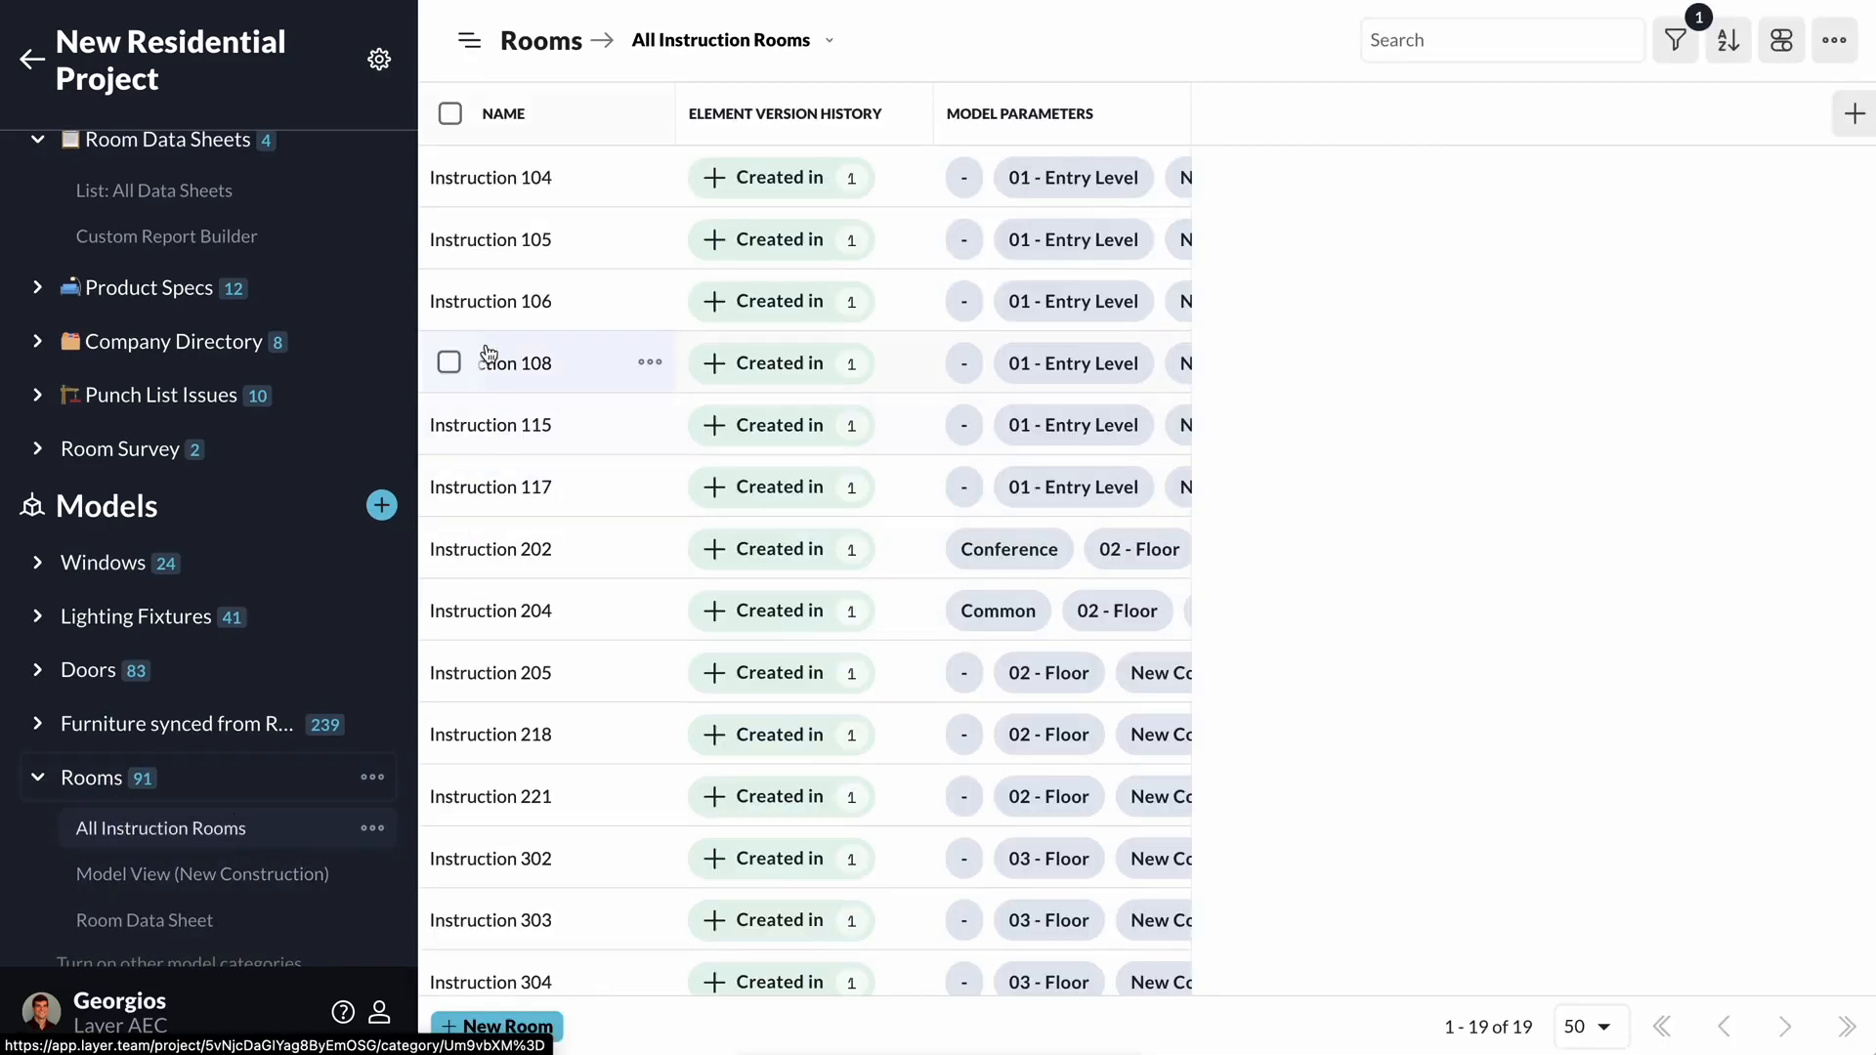
{"action": "left_click", "coordinate": [510, 175]}
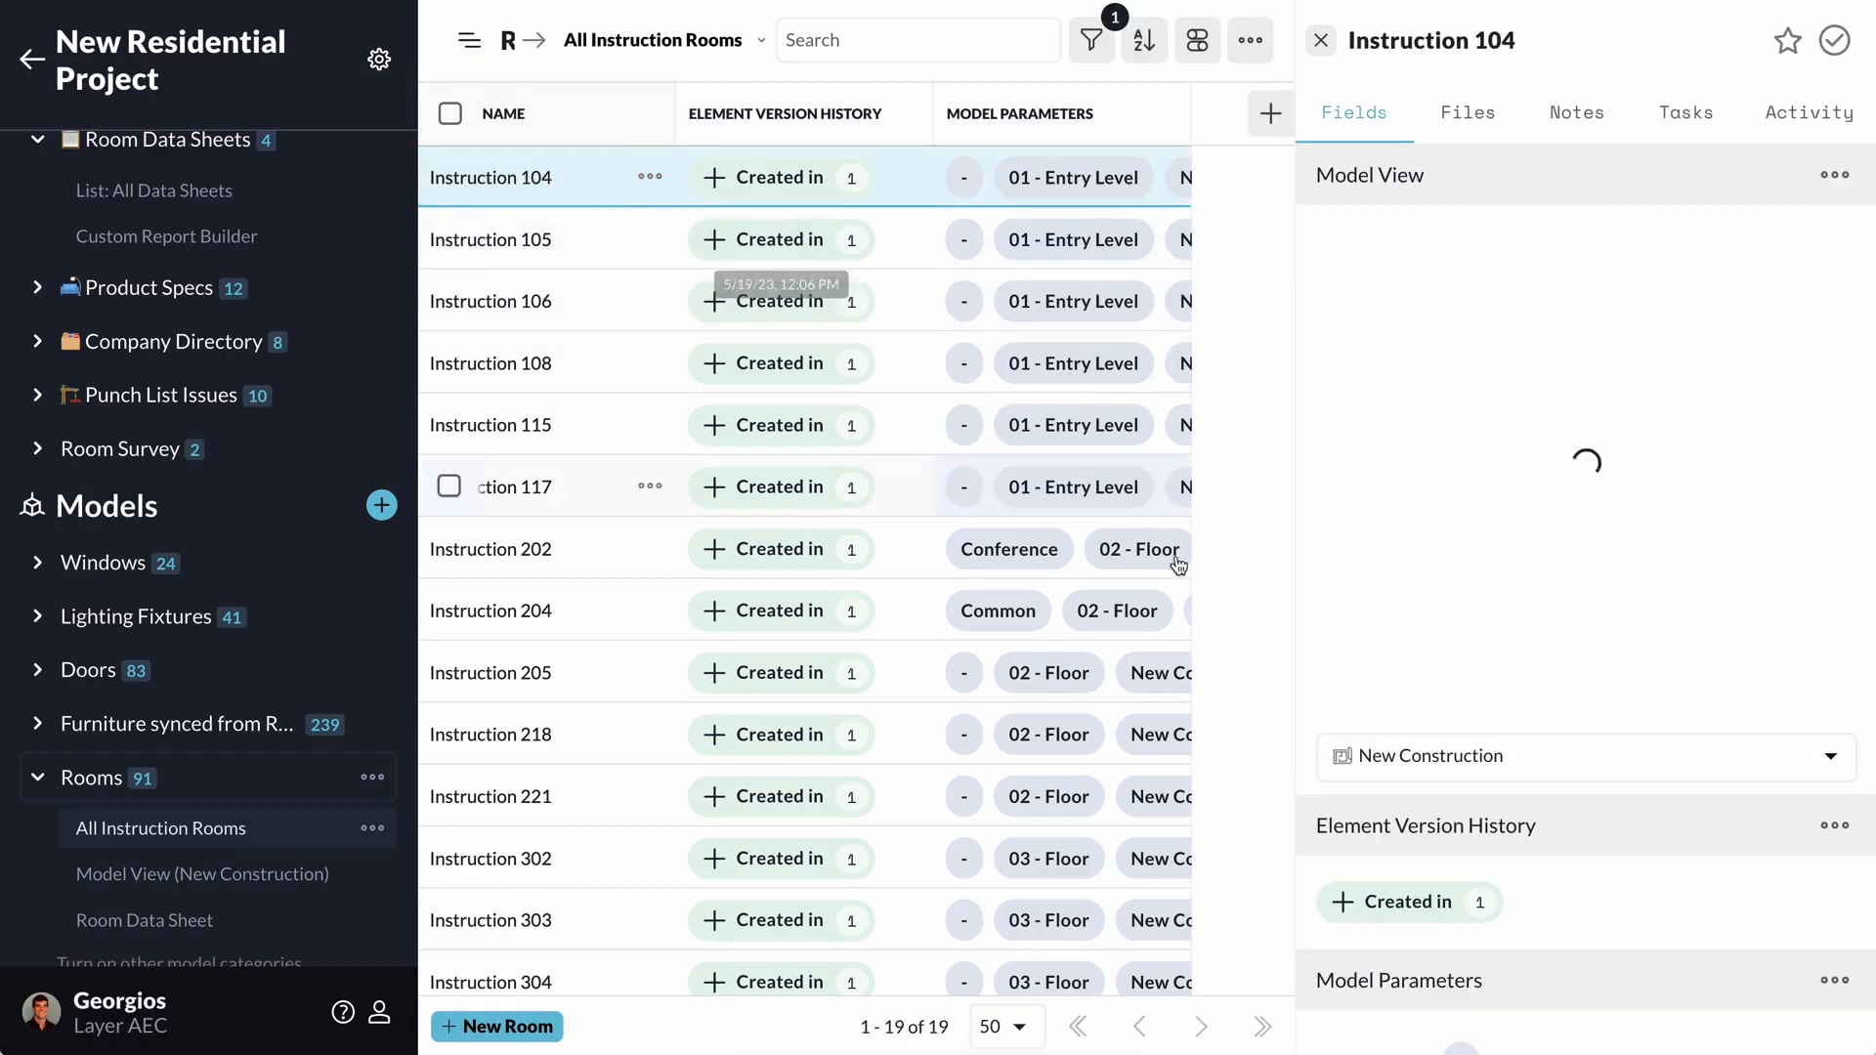
Add a Lookup field named Floor Finish to the Rooms form and set its lookup type to Automatic.
{"action": "mouse_move", "coordinate": [1434, 905]}
{"action": "scroll", "coordinate": [1434, 905], "scroll_direction": "down", "scroll_amount": 5}
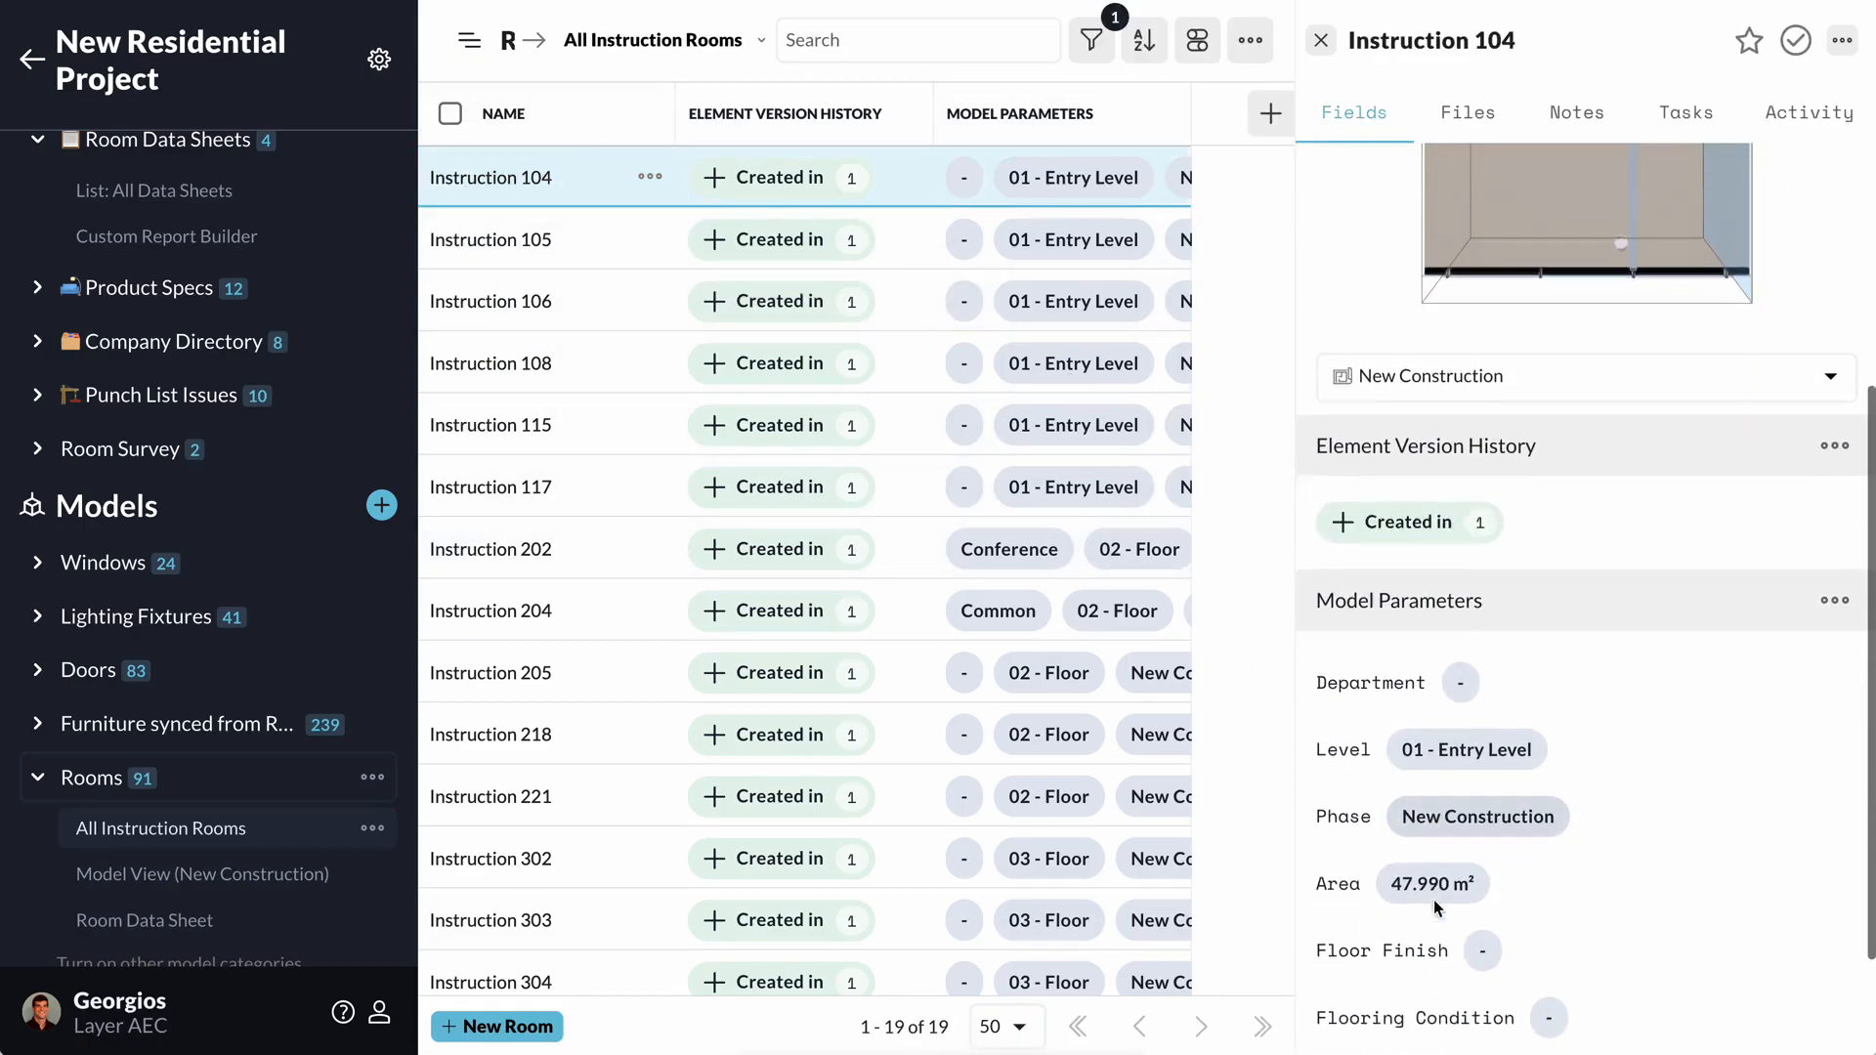
{"action": "left_click", "coordinate": [1575, 1016]}
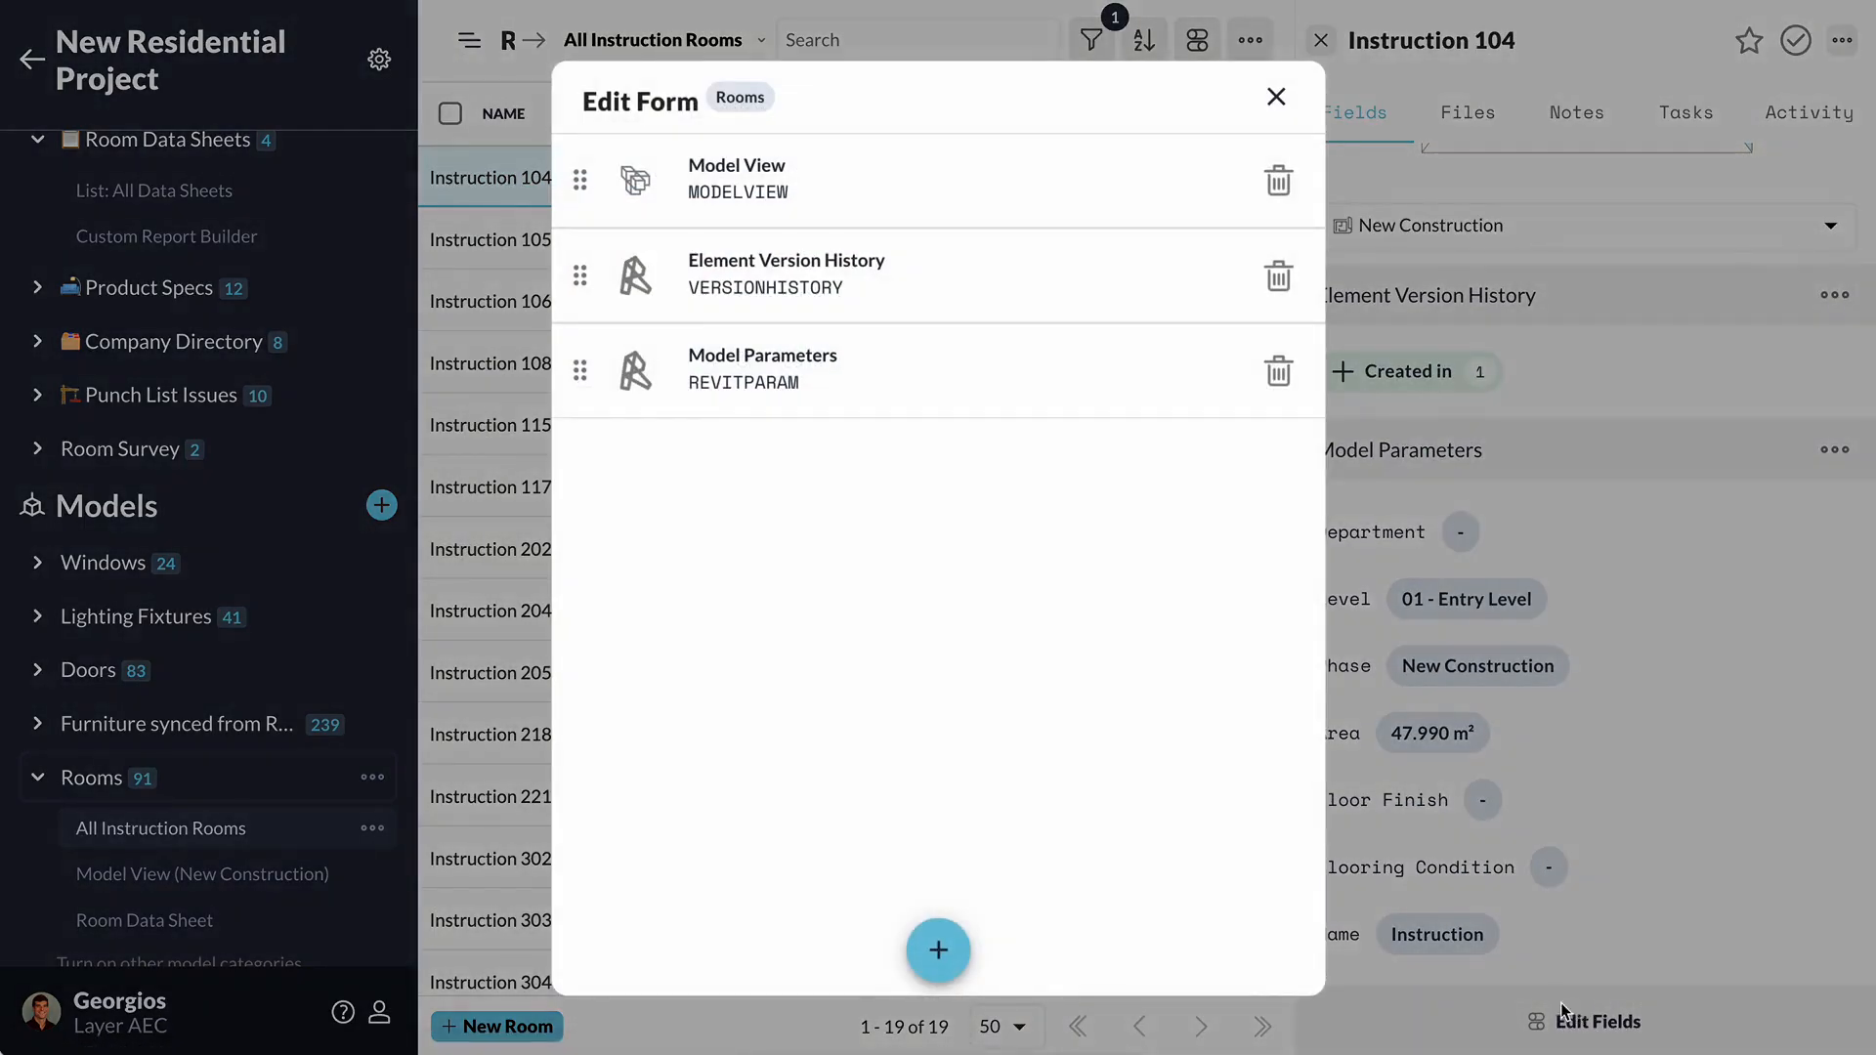
{"action": "left_click", "coordinate": [951, 946]}
{"action": "scroll", "coordinate": [945, 879], "scroll_direction": "down", "scroll_amount": 5}
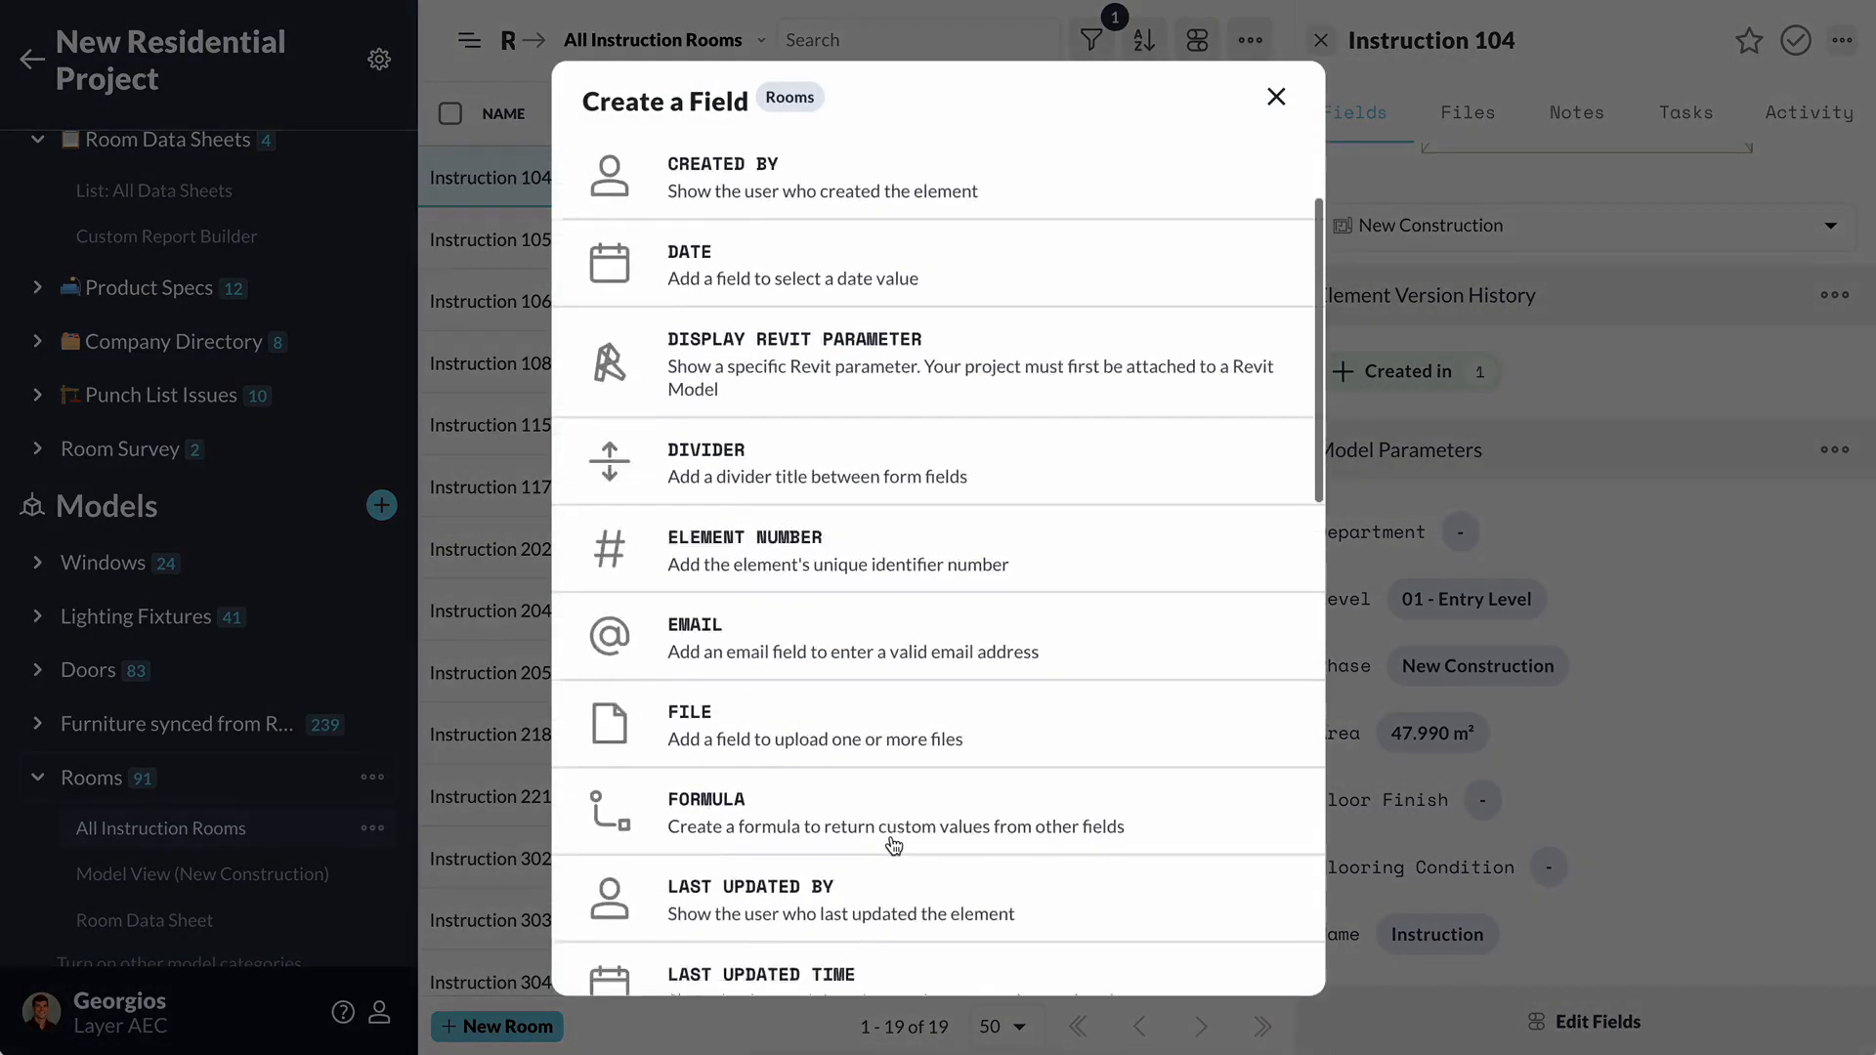
{"action": "left_click", "coordinate": [883, 772]}
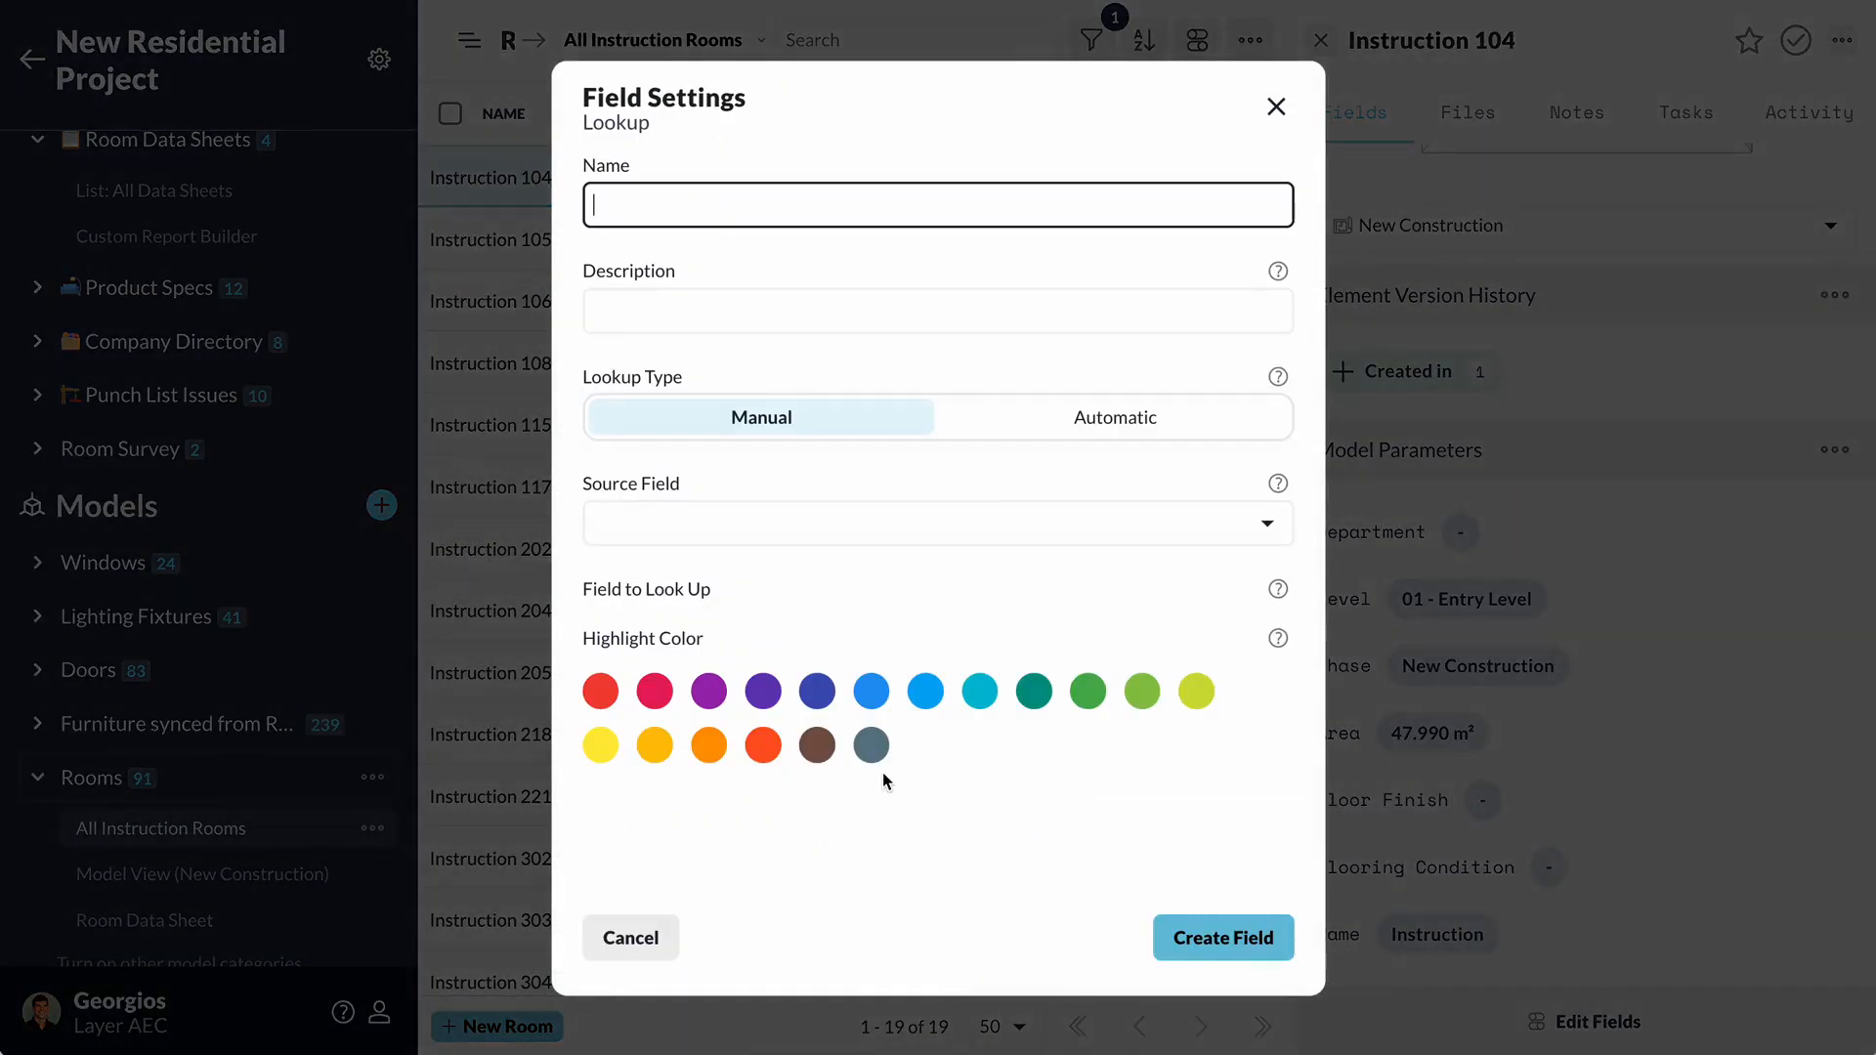
{"action": "type", "text": "Floor"}
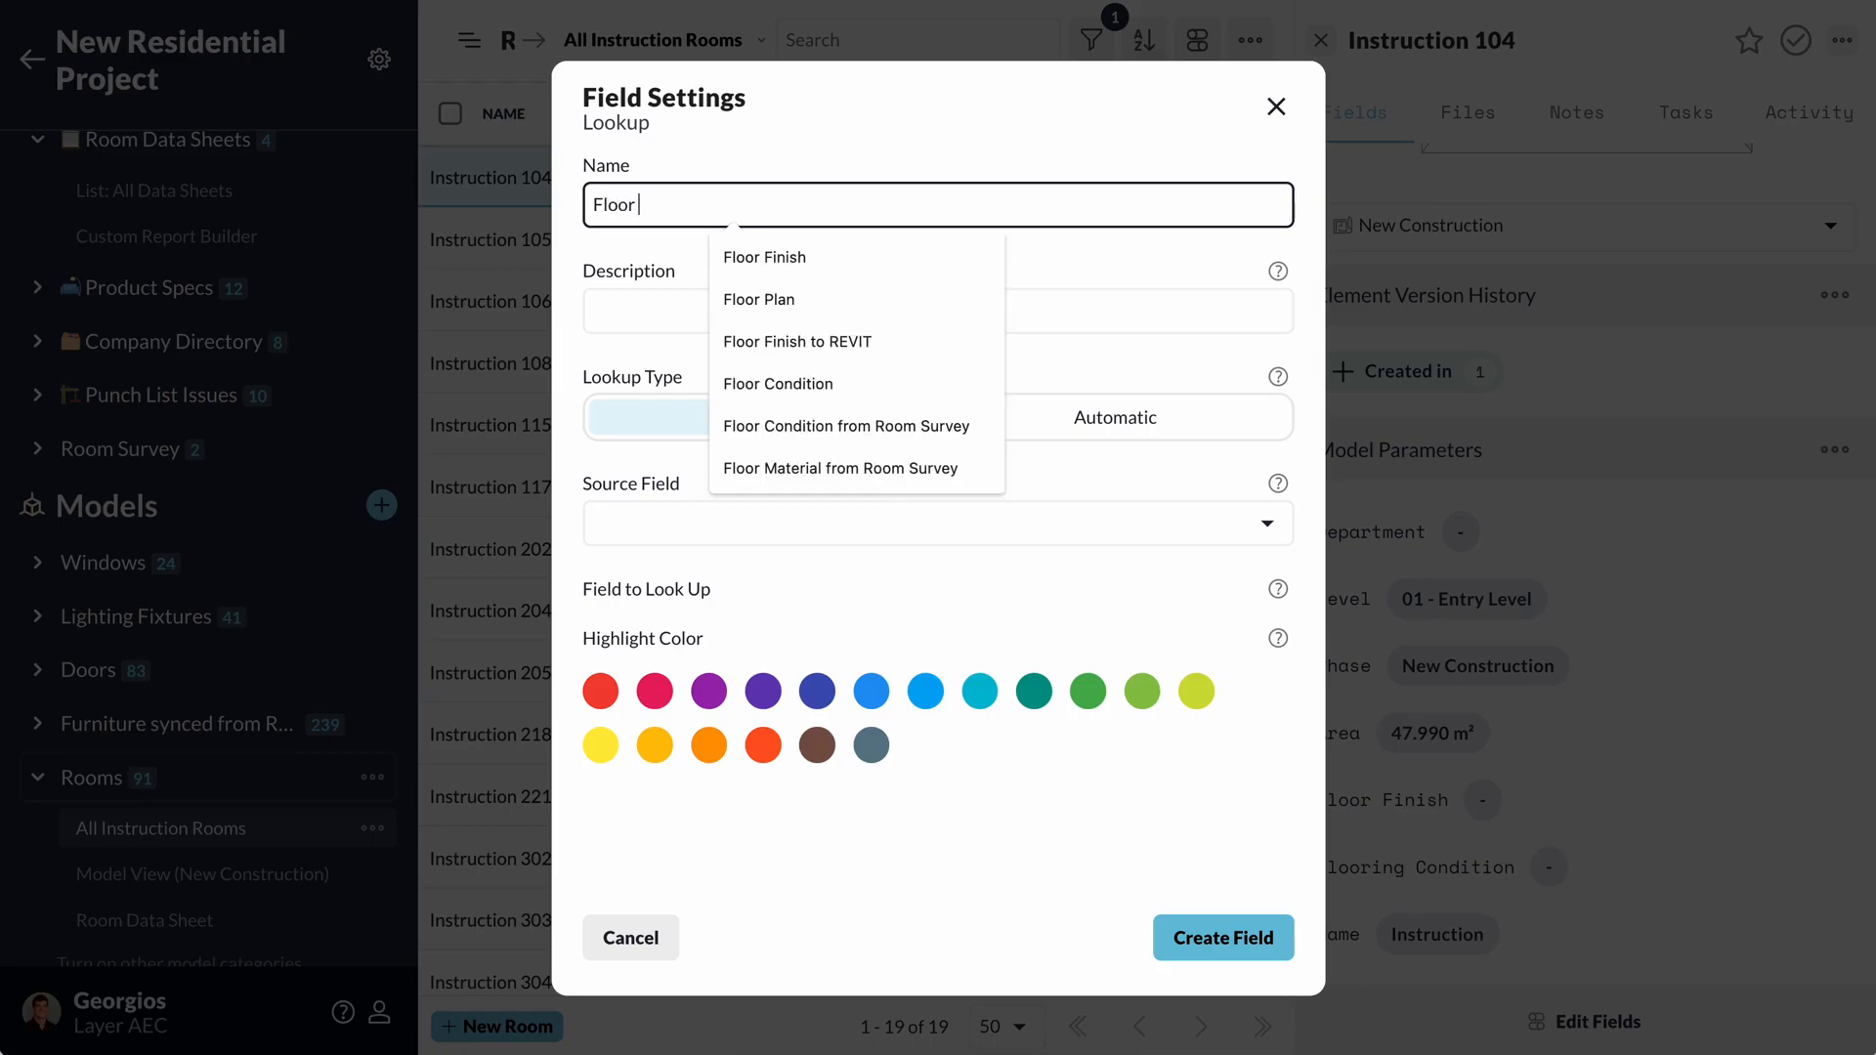
{"action": "type", "text": " Finish"}
{"action": "left_click", "coordinate": [1049, 436]}
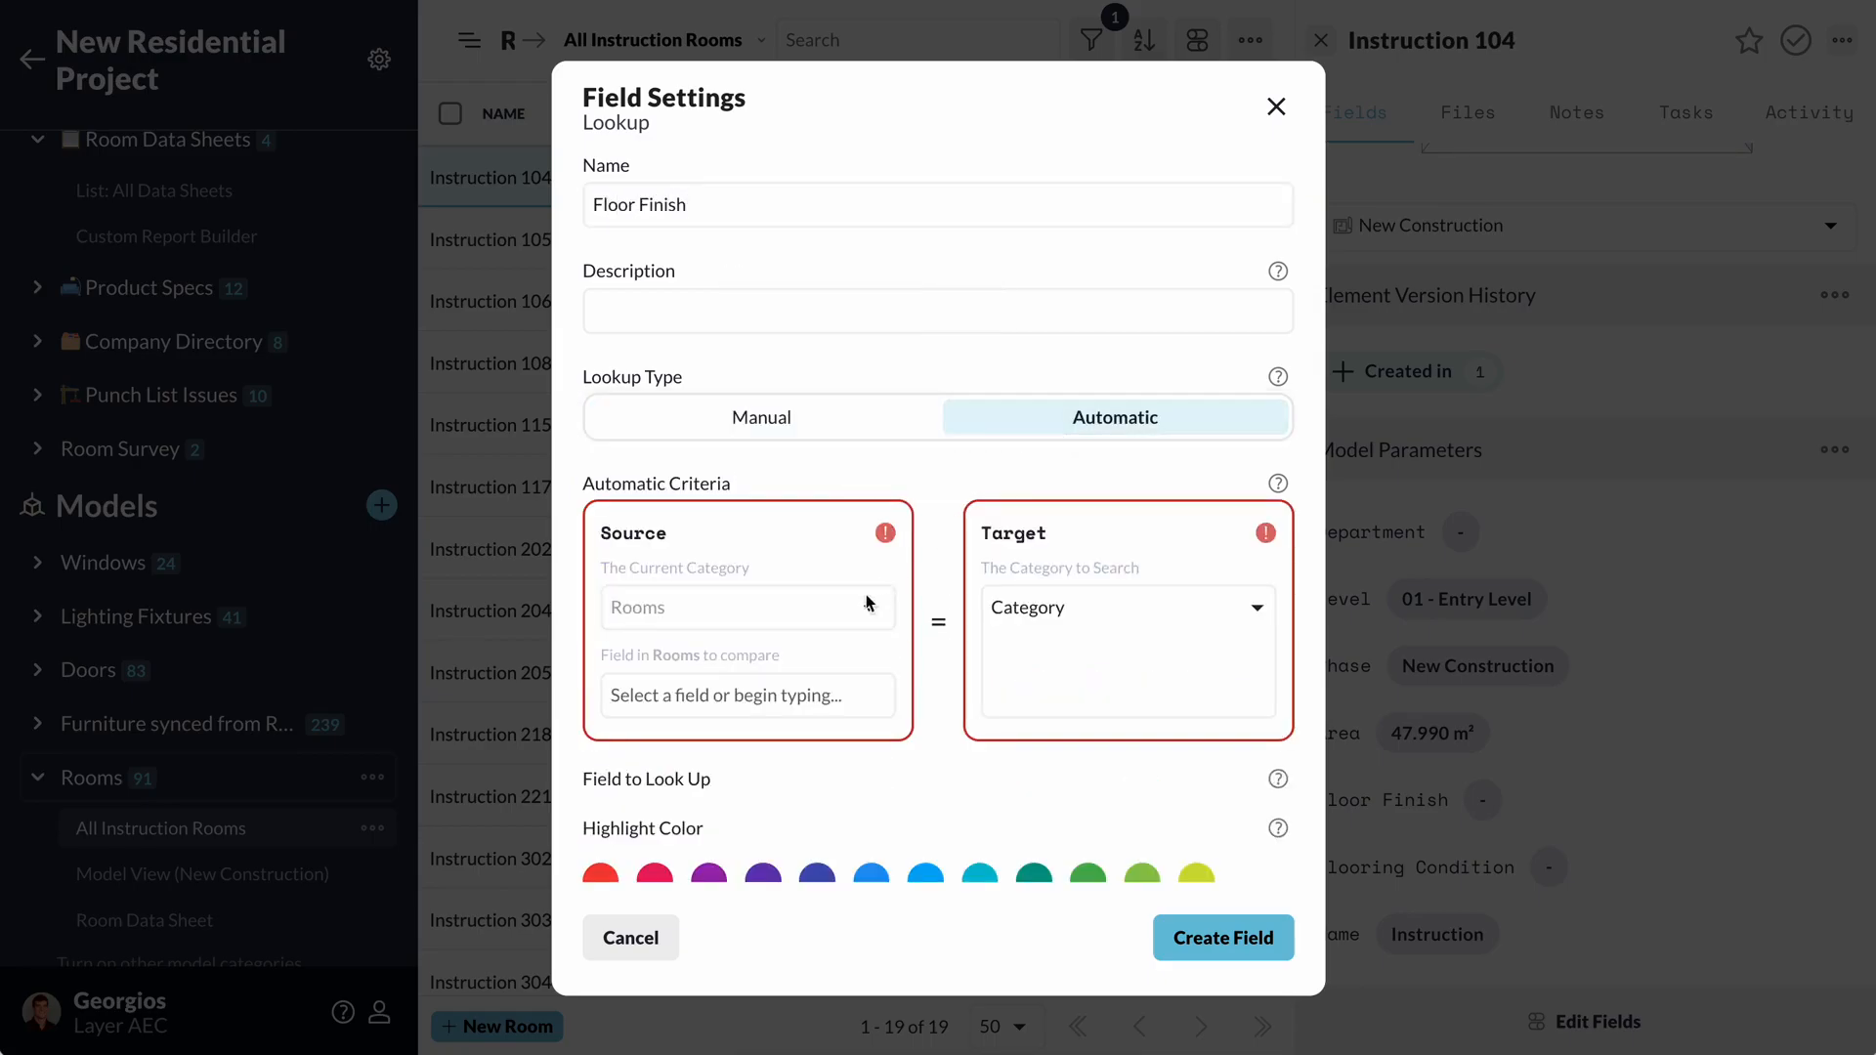
Set the source field to compare in Rooms to the Name model parameter, rather than the element data's Name.
{"action": "left_click", "coordinate": [819, 688]}
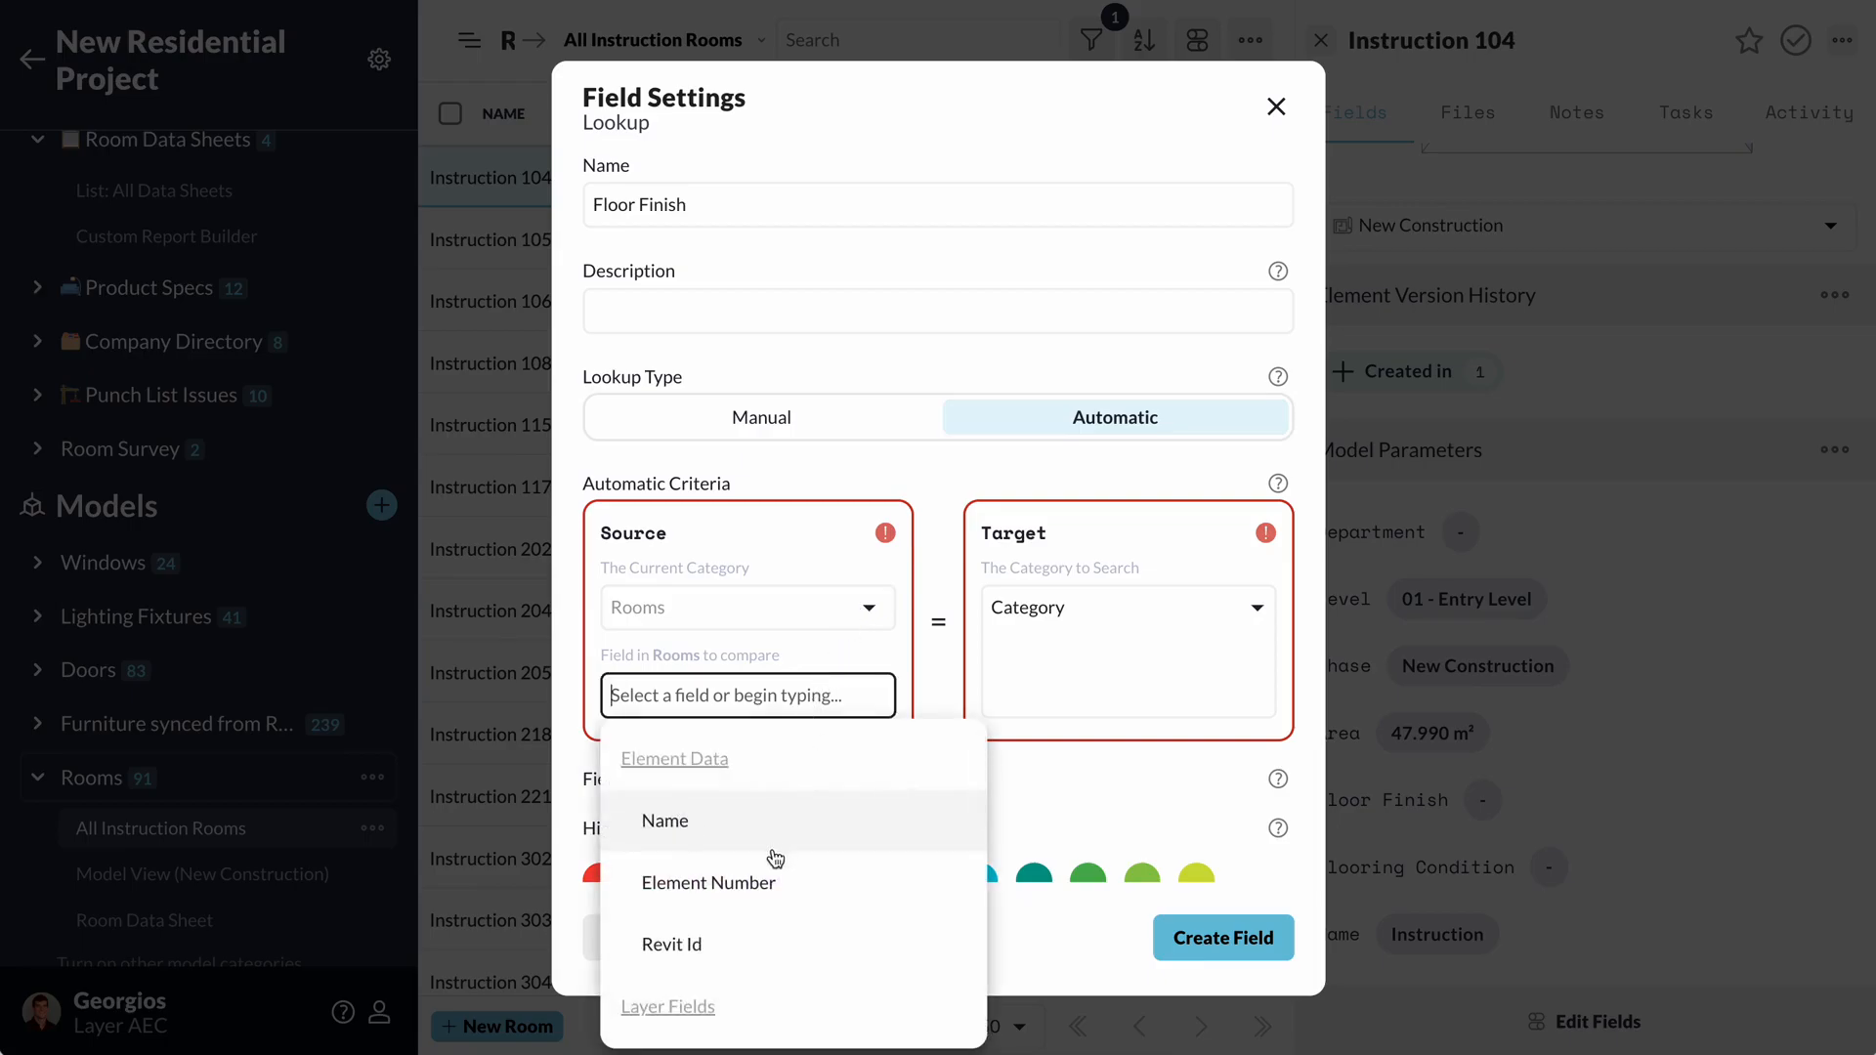
{"action": "scroll", "coordinate": [775, 859], "scroll_direction": "down", "scroll_amount": 2}
{"action": "scroll", "coordinate": [772, 875], "scroll_direction": "down", "scroll_amount": 1}
{"action": "scroll", "coordinate": [772, 880], "scroll_direction": "down", "scroll_amount": 4}
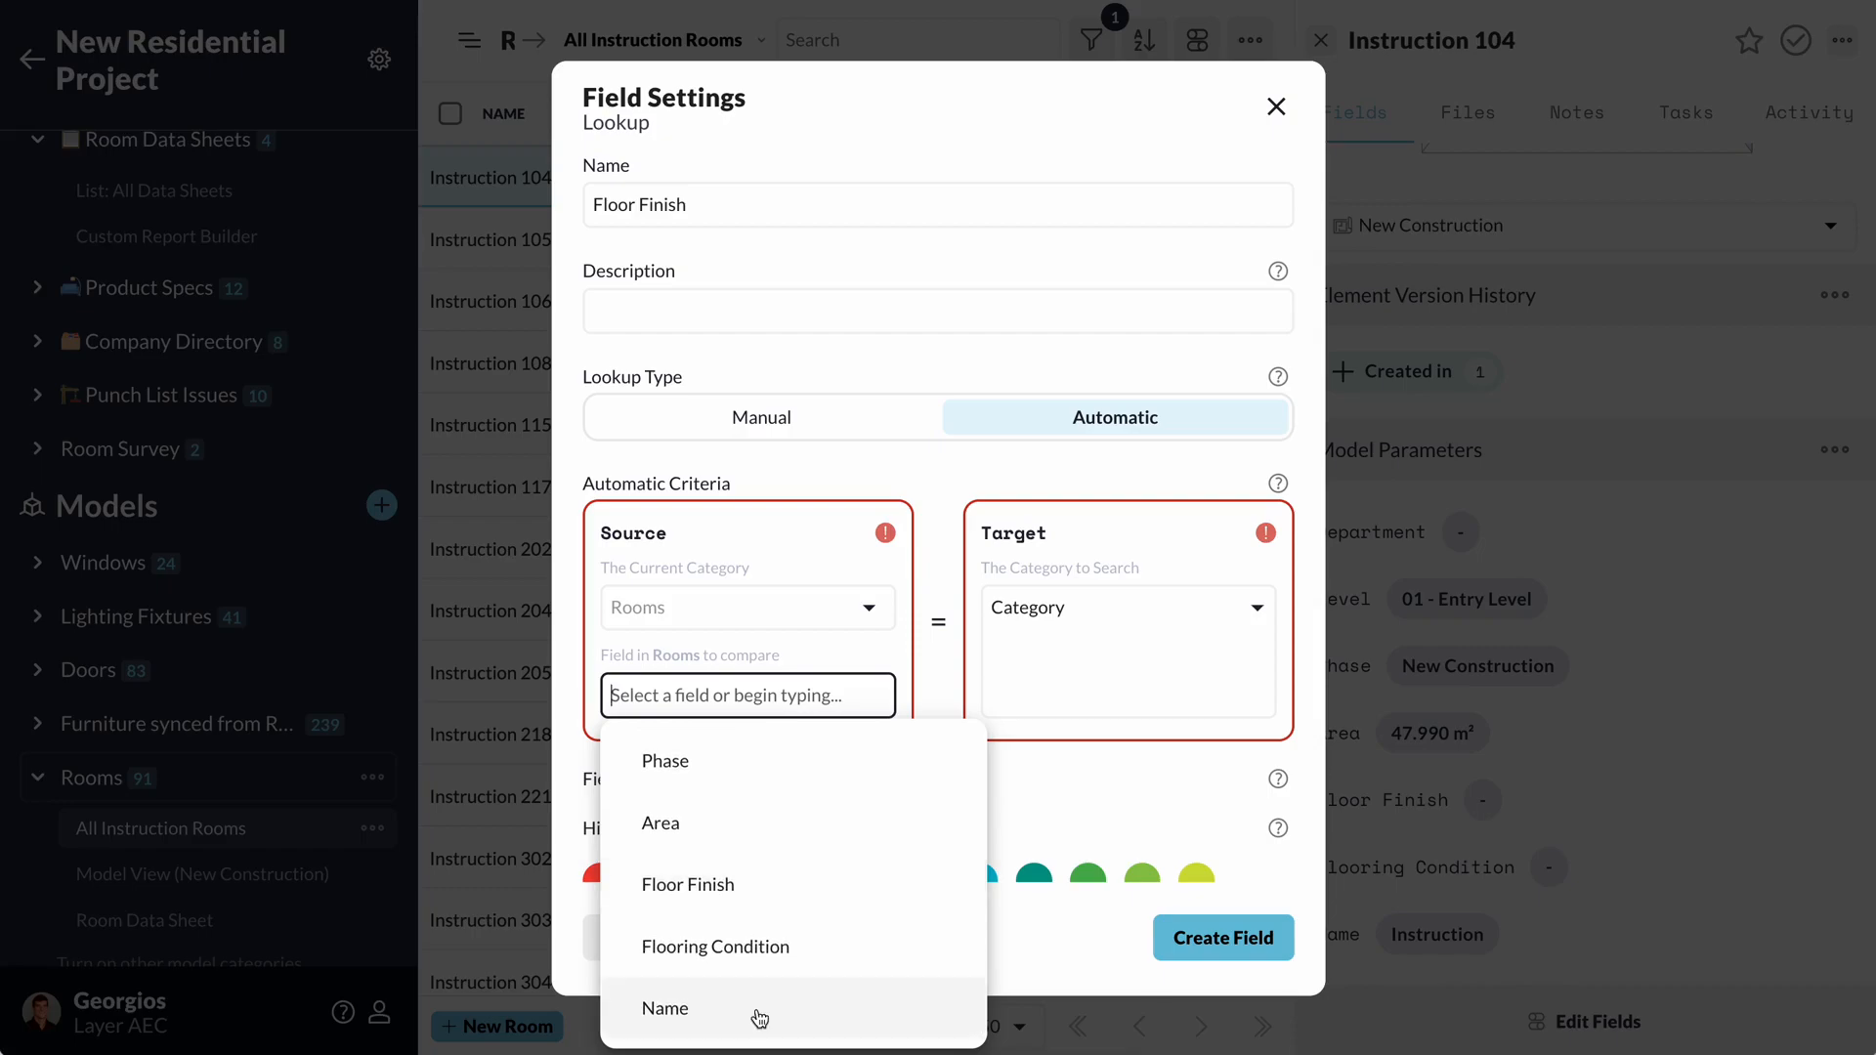
{"action": "left_click", "coordinate": [759, 1019]}
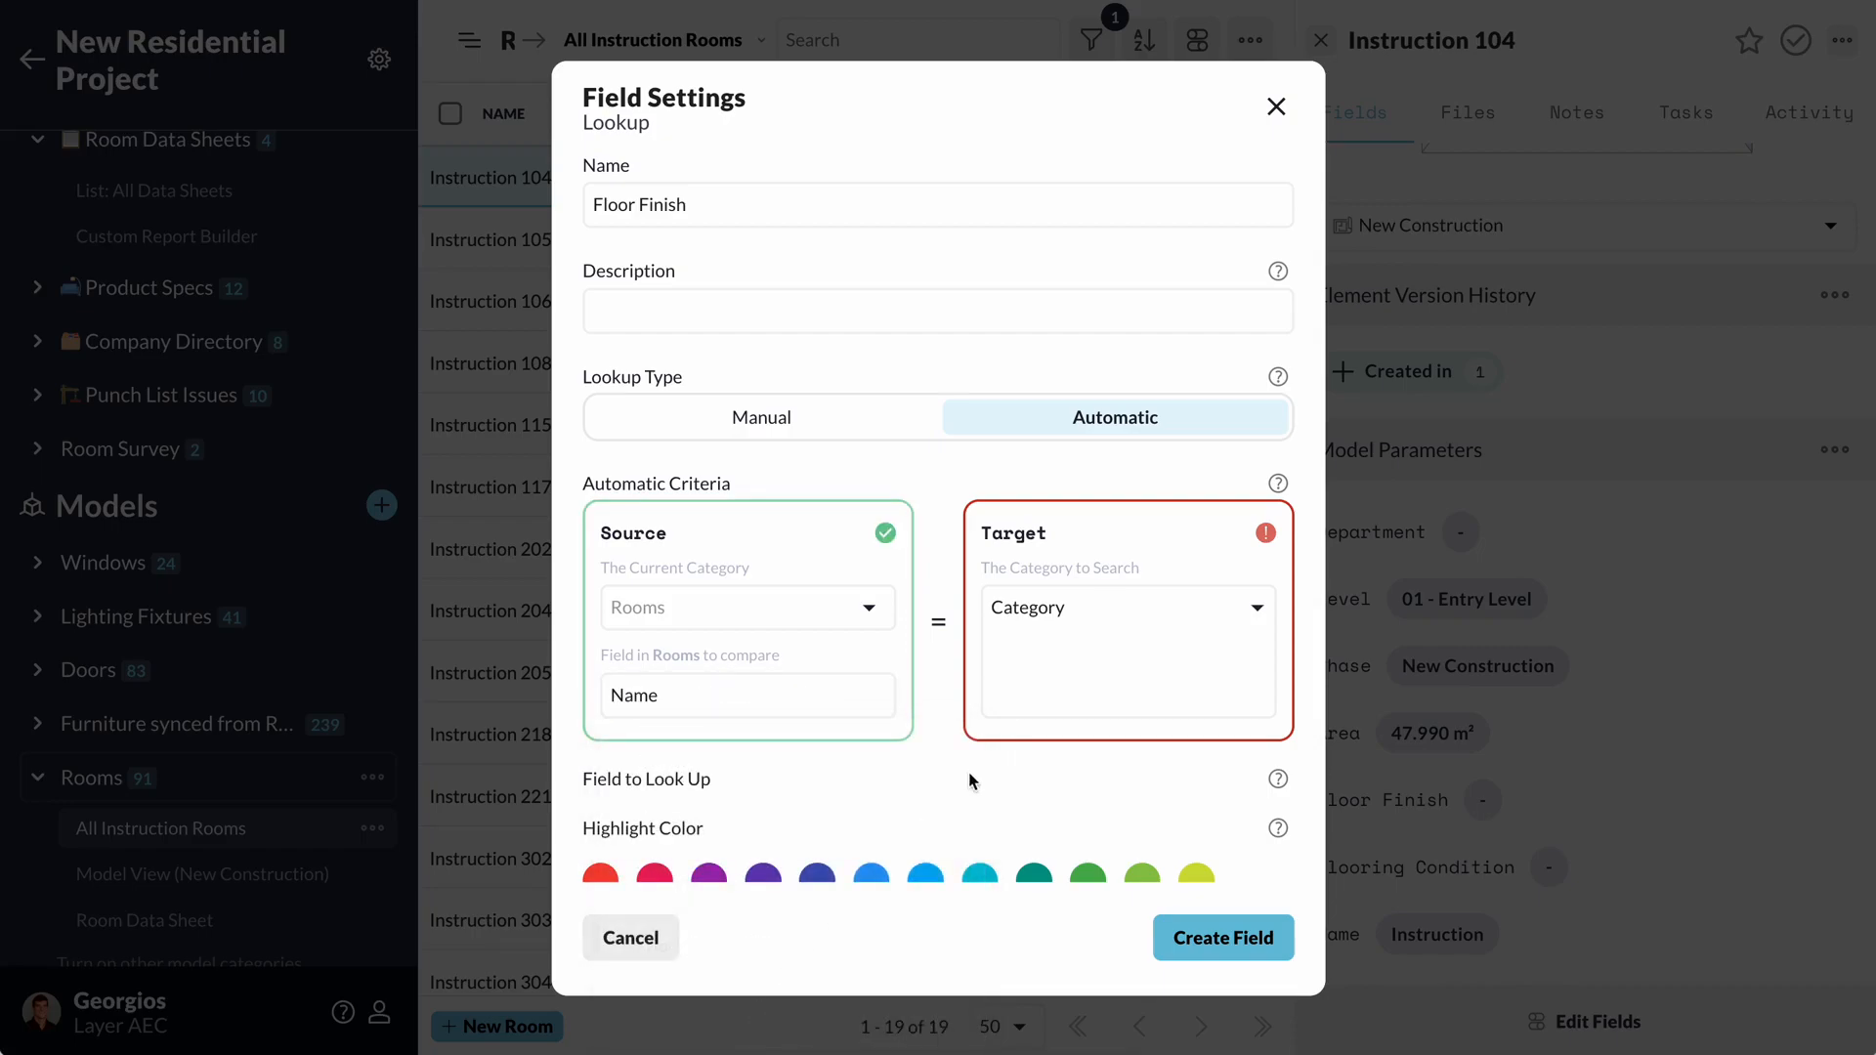
Set the lookup's target category to Room Data Sheets and its comparison field to Room Type.
{"action": "left_click", "coordinate": [1071, 630]}
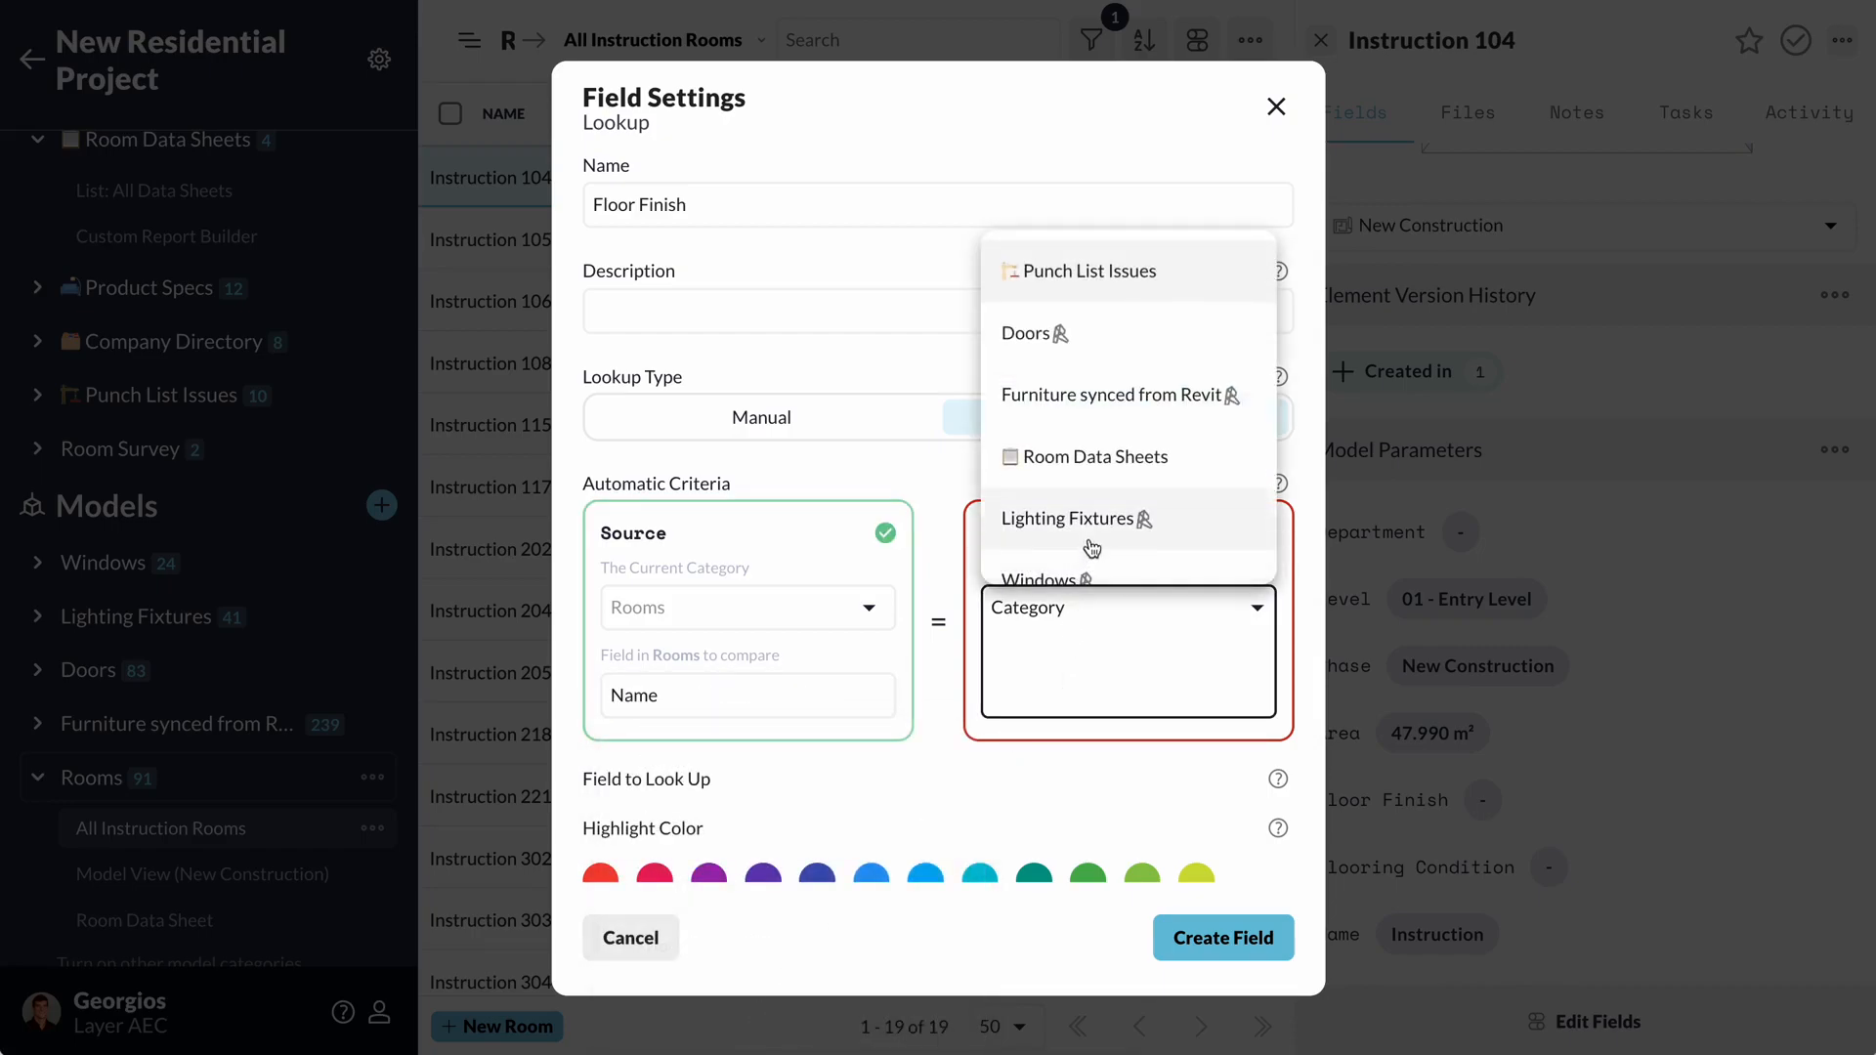
{"action": "left_click", "coordinate": [1094, 457]}
{"action": "left_click", "coordinate": [1079, 695]}
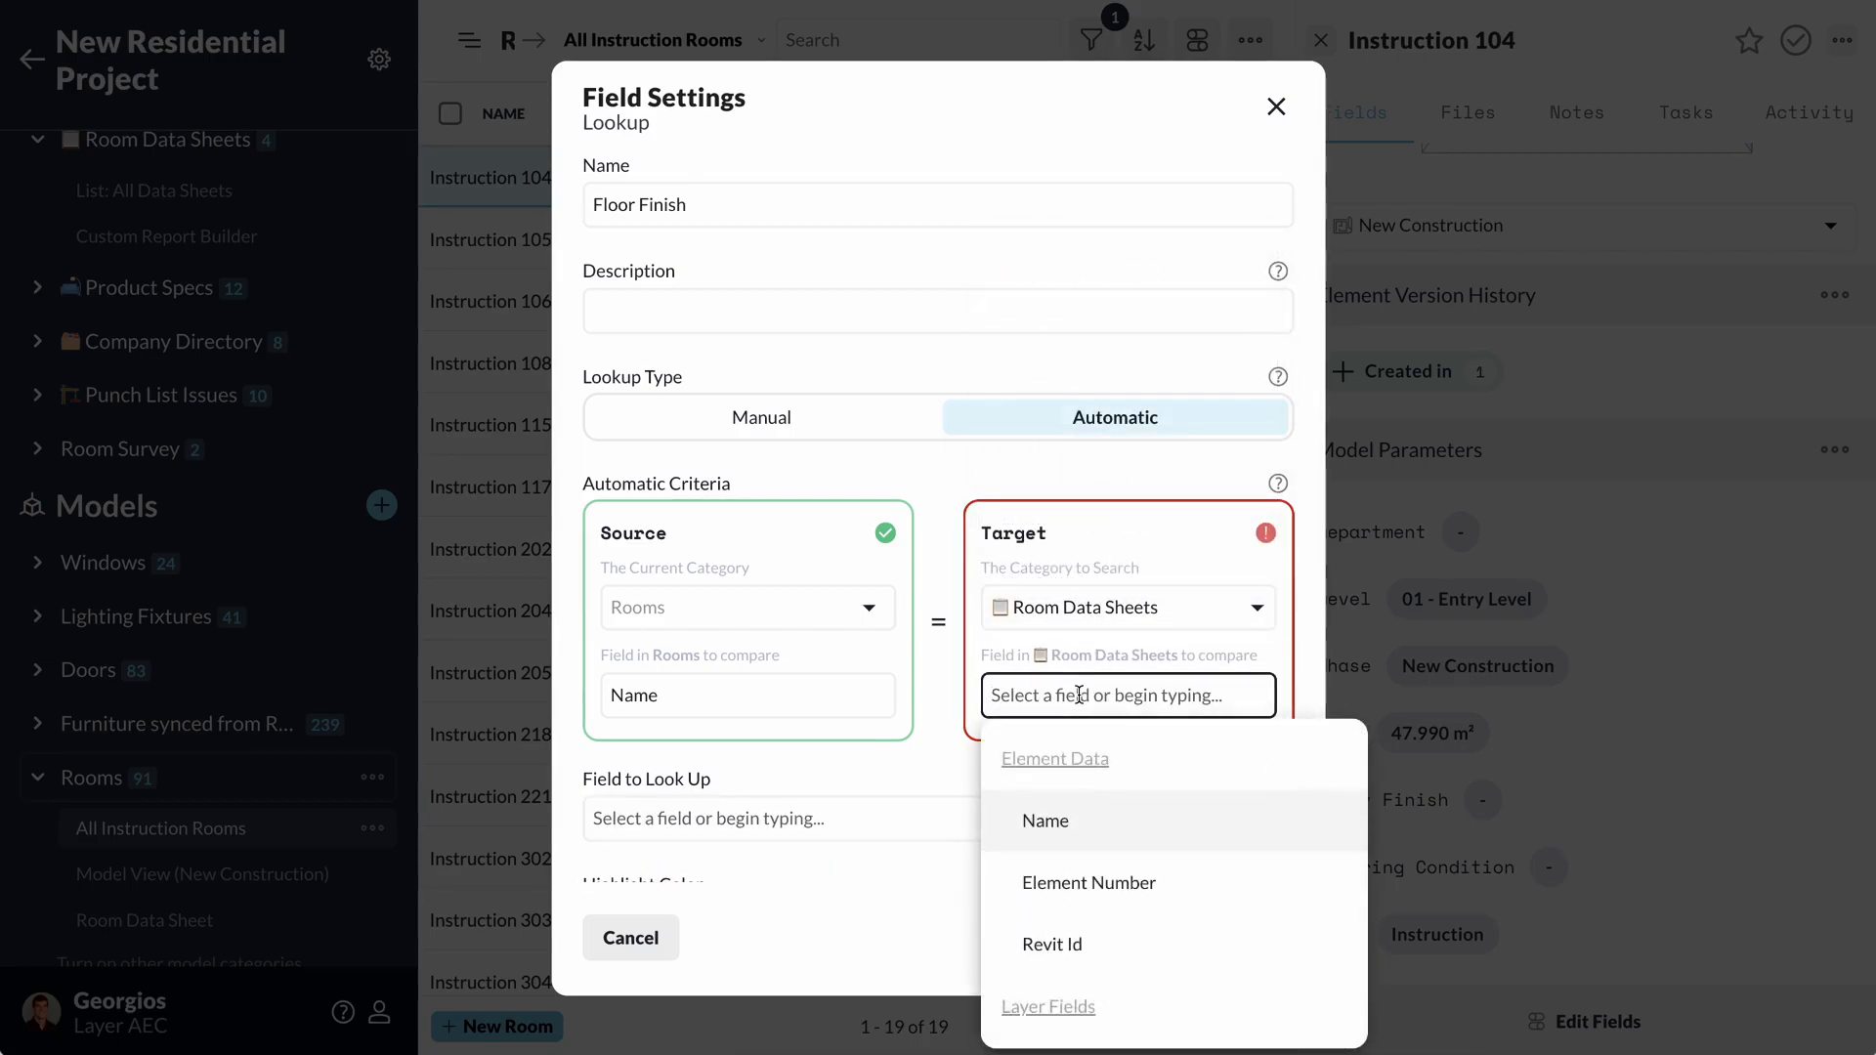
{"action": "type", "text": "Room"}
{"action": "left_click", "coordinate": [1076, 821]}
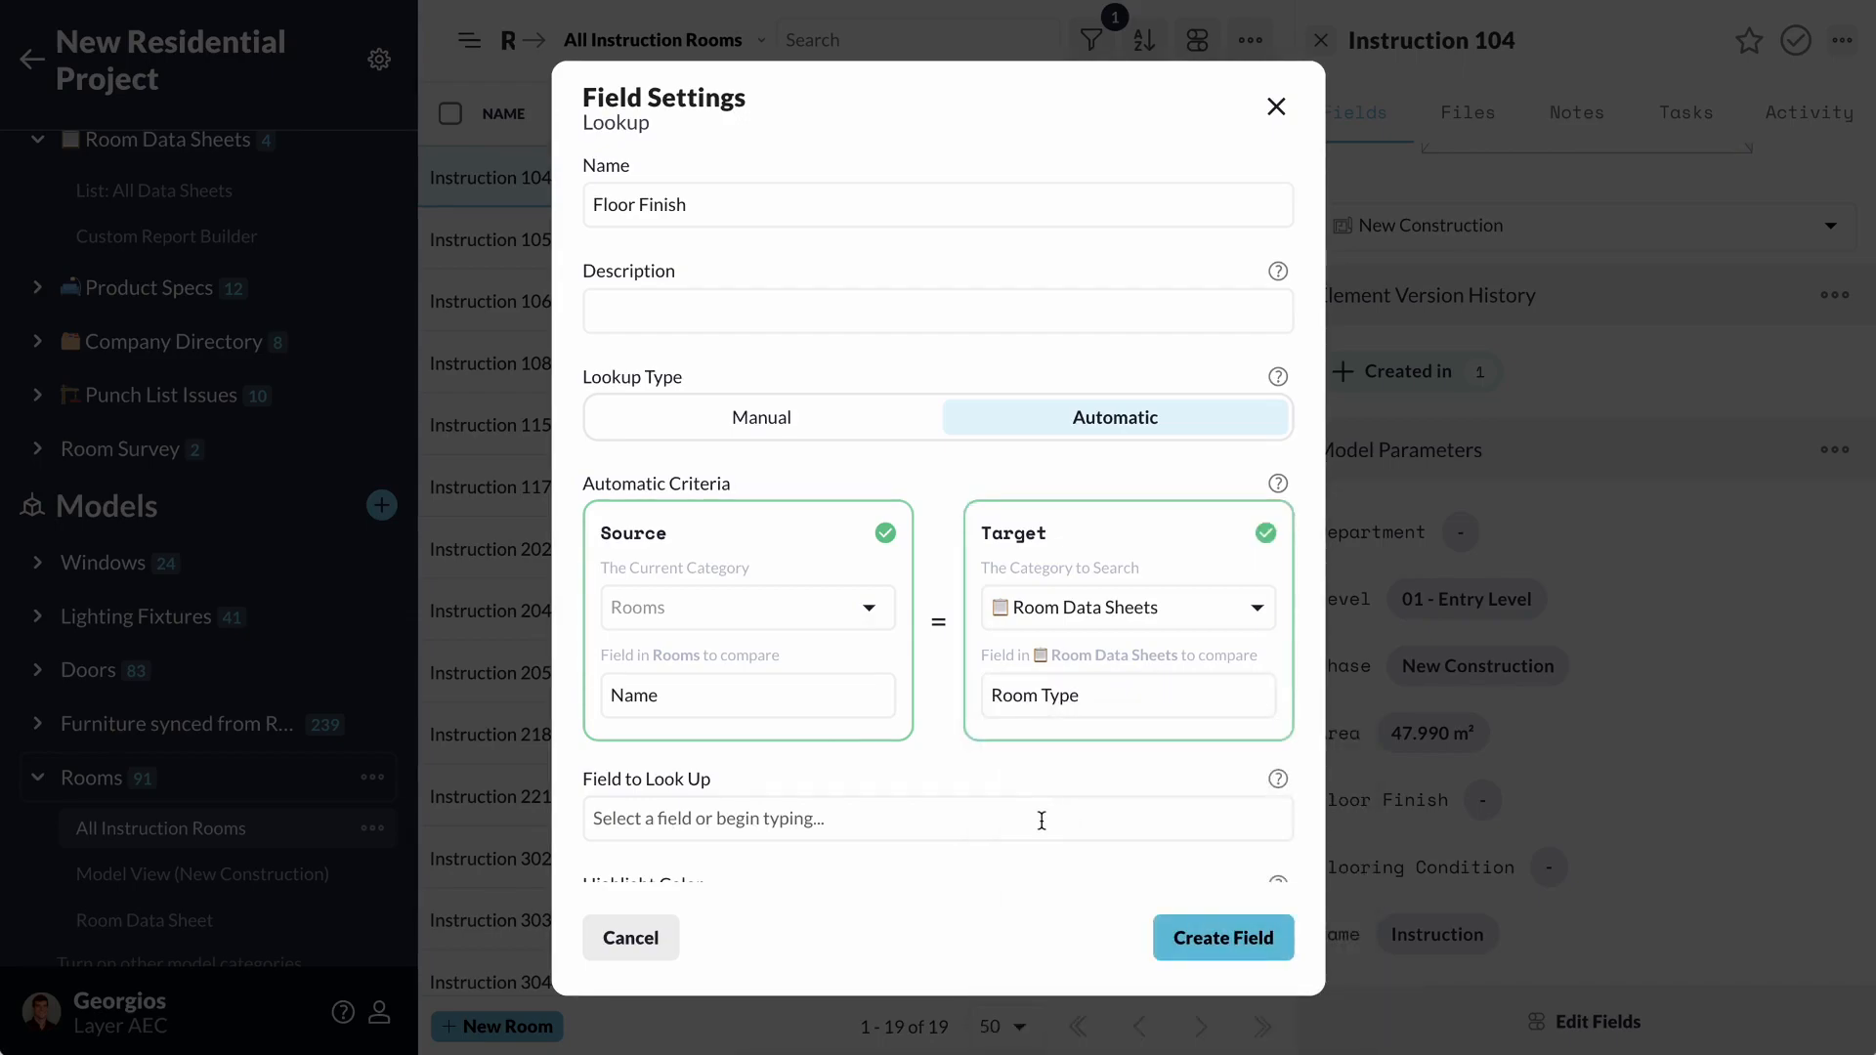
Choose Floor Finish as the field to look up and create the lookup field.
{"action": "left_click", "coordinate": [1042, 820]}
{"action": "scroll", "coordinate": [864, 728], "scroll_direction": "down", "scroll_amount": 3}
{"action": "scroll", "coordinate": [864, 728], "scroll_direction": "down", "scroll_amount": 4}
{"action": "type", "text": "Floo"}
{"action": "left_click", "coordinate": [832, 565]}
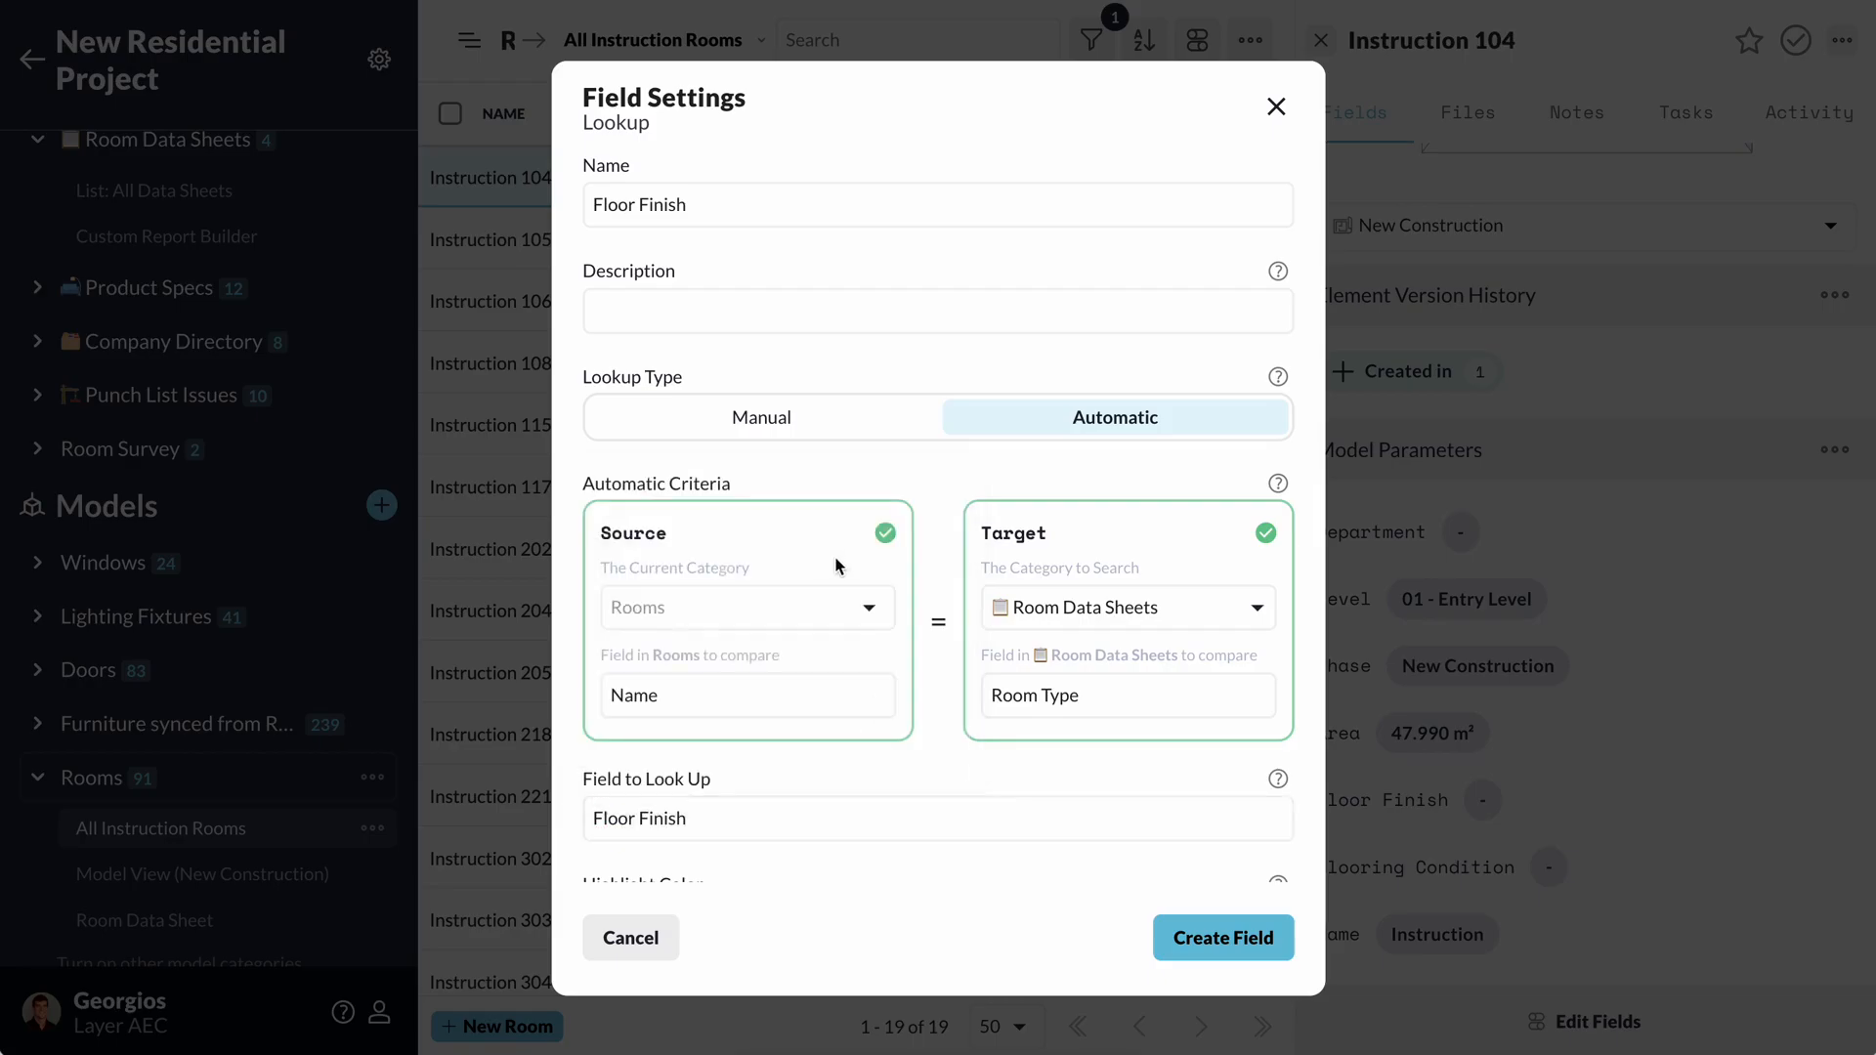
{"action": "left_click", "coordinate": [1243, 944]}
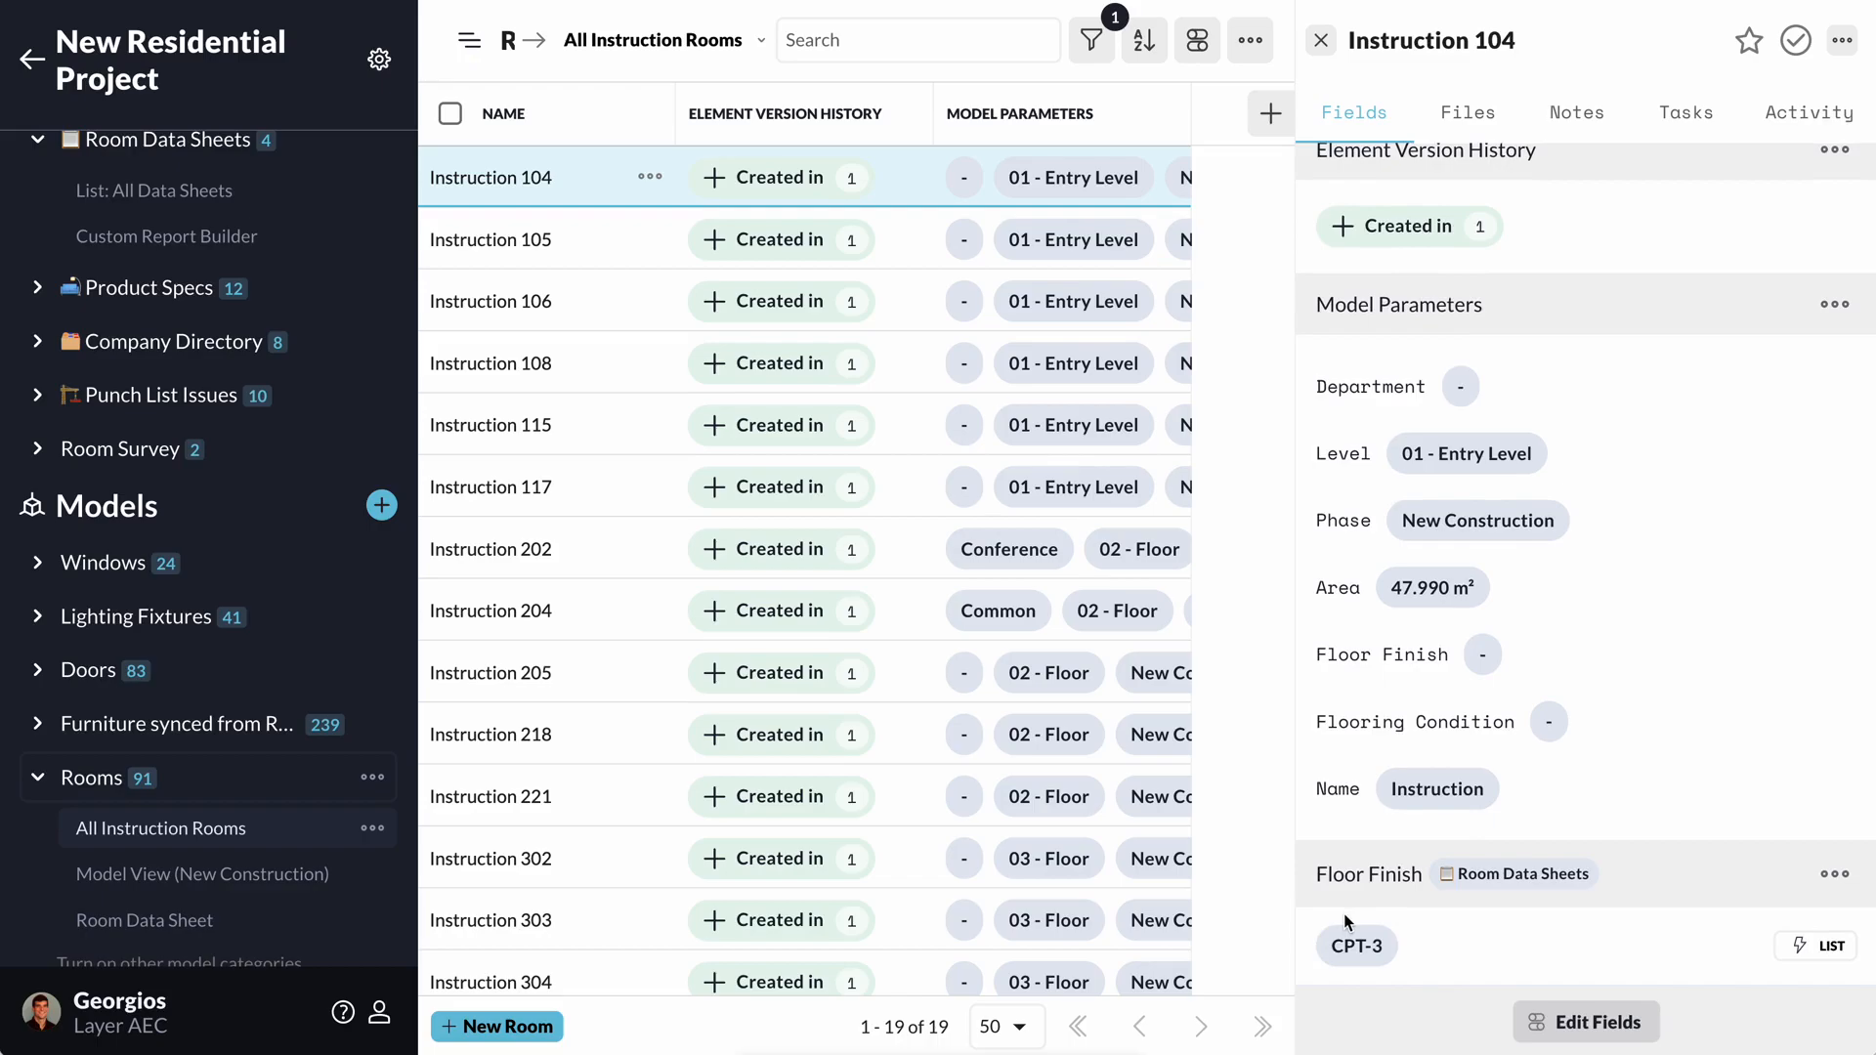
Check the Floor Finish lookup value in the Instruction 105 and Instruction 106 rooms.
{"action": "left_click", "coordinate": [547, 239]}
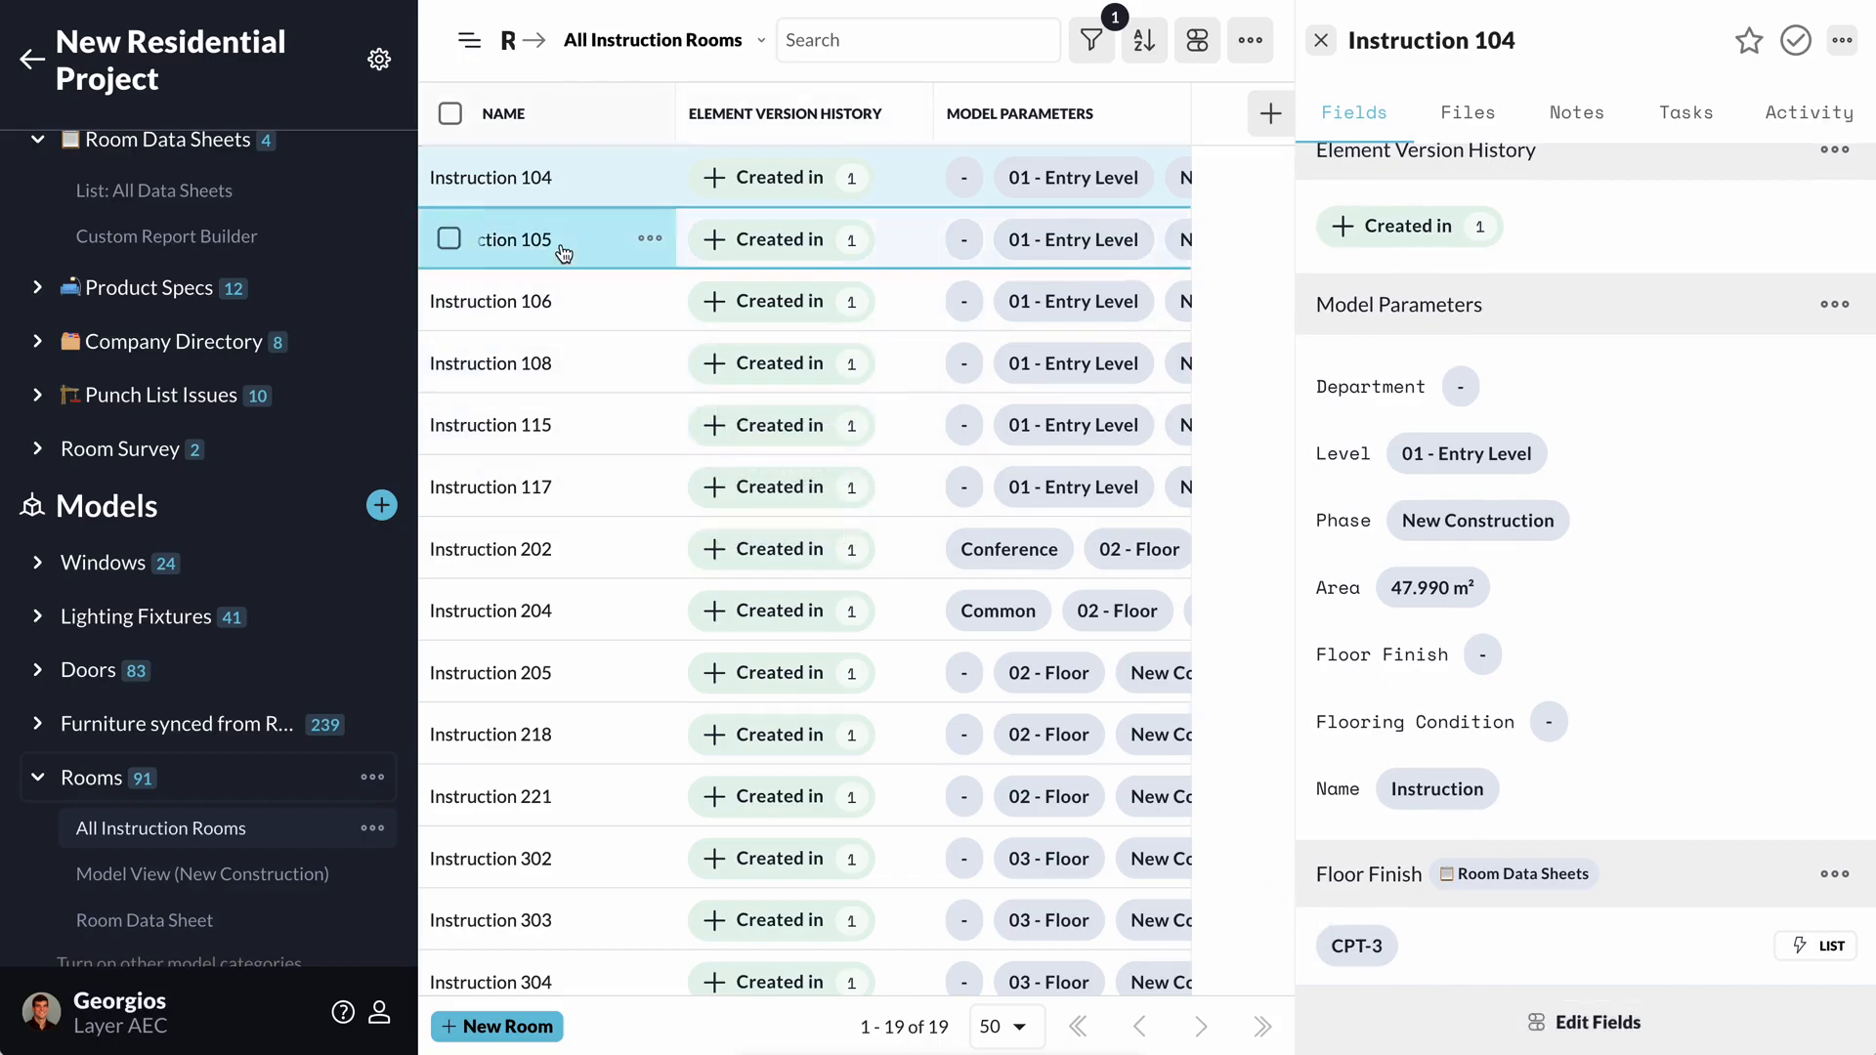
{"action": "scroll", "coordinate": [1620, 971], "scroll_direction": "down", "scroll_amount": 6}
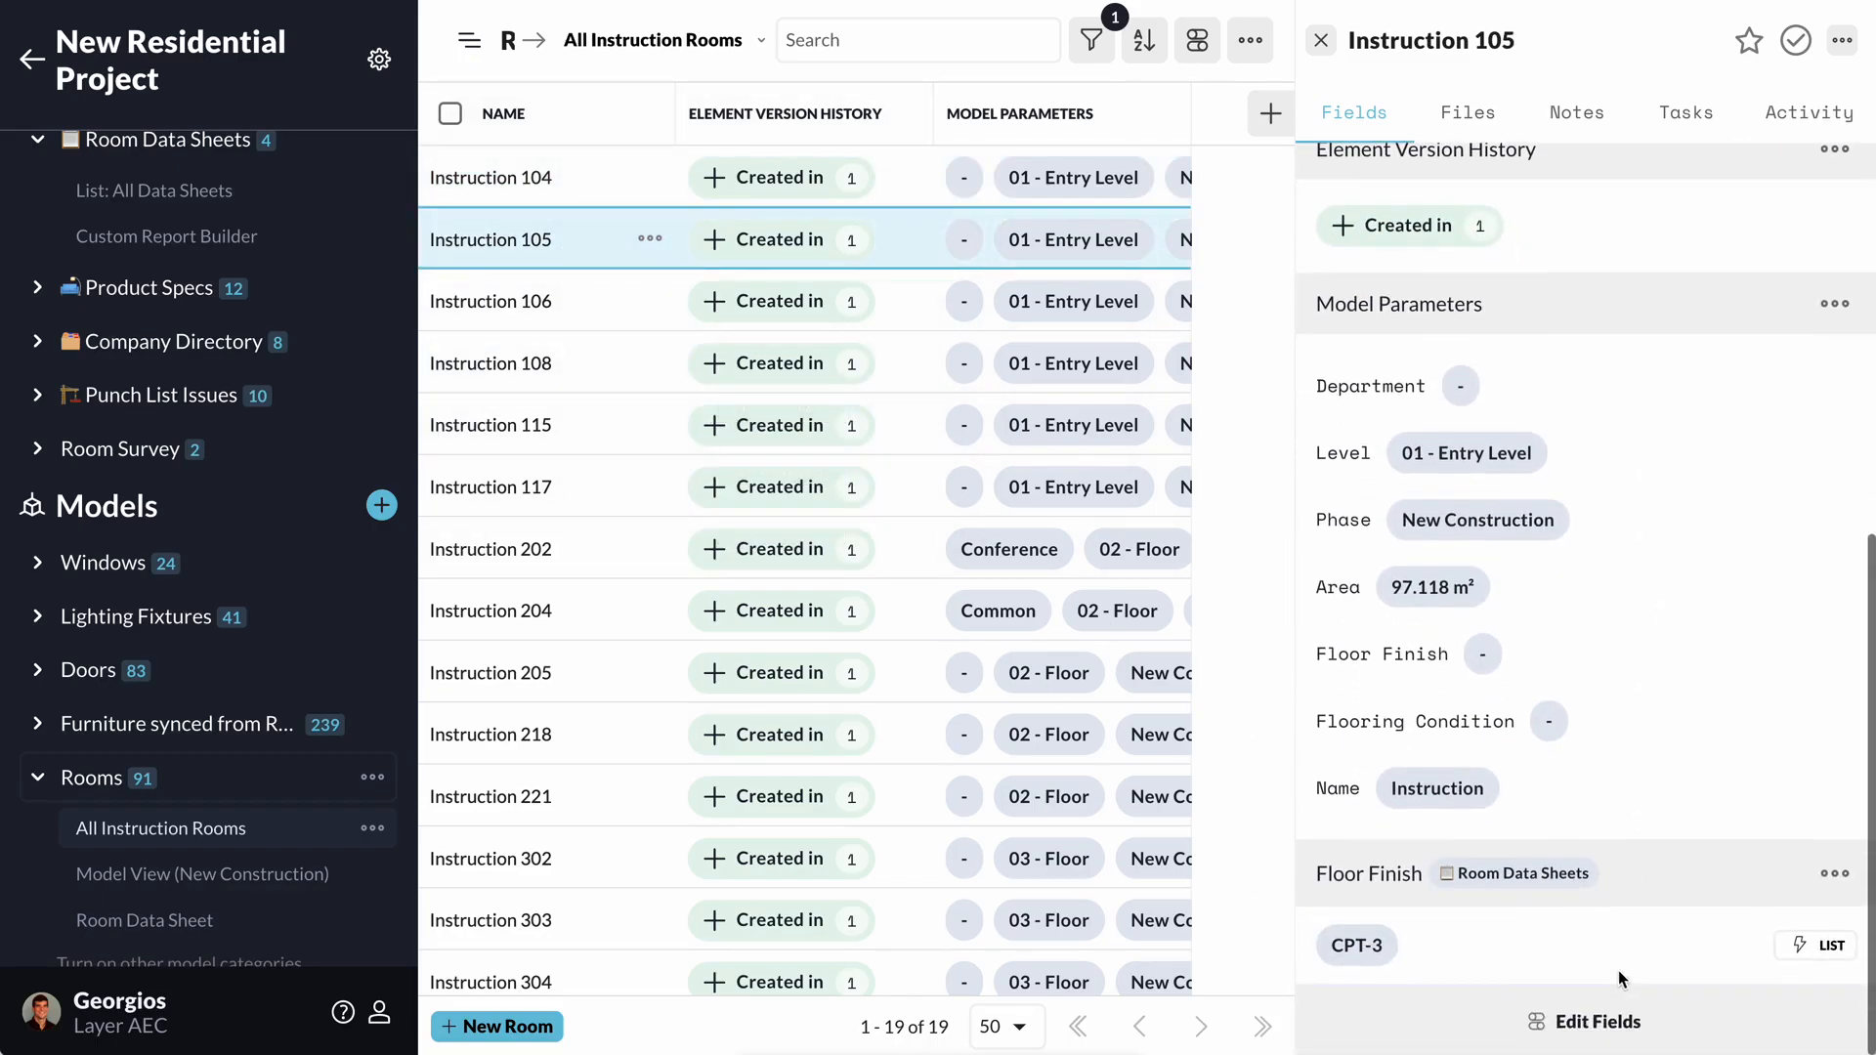
{"action": "left_click", "coordinate": [561, 309]}
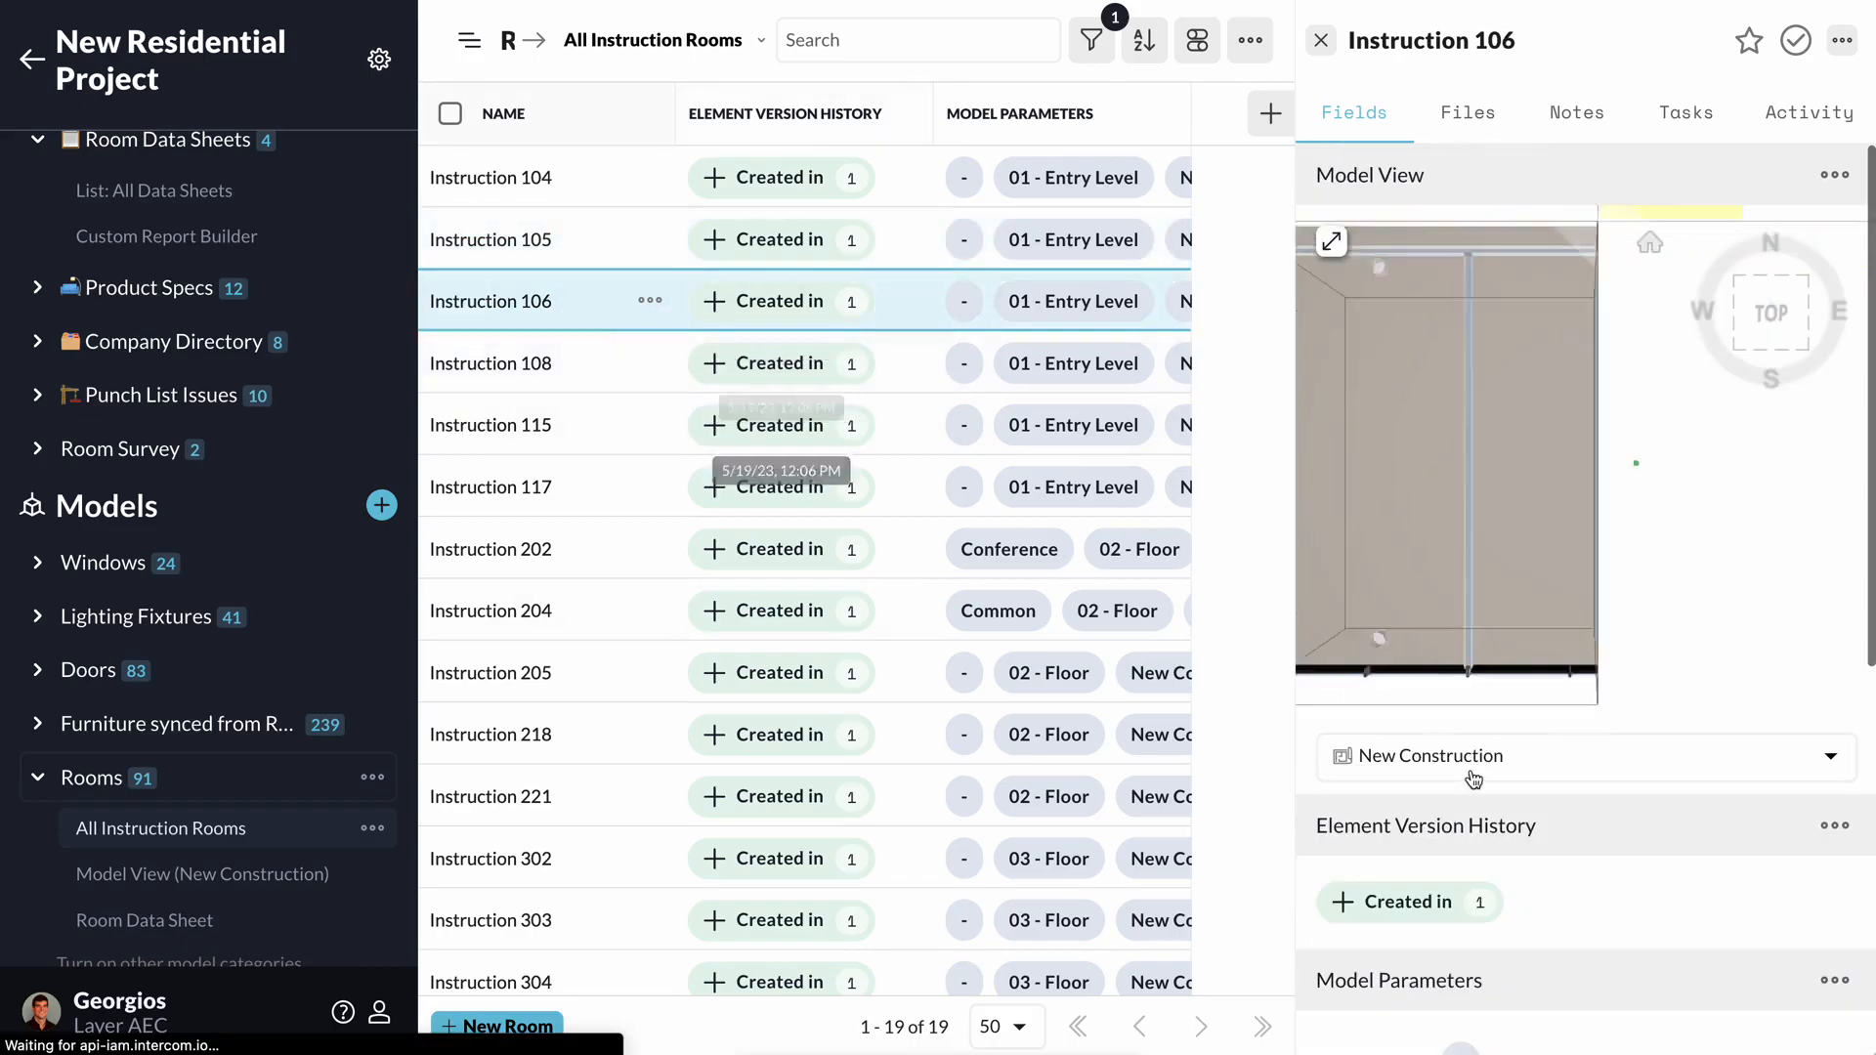
{"action": "scroll", "coordinate": [1497, 862], "scroll_direction": "down", "scroll_amount": 6}
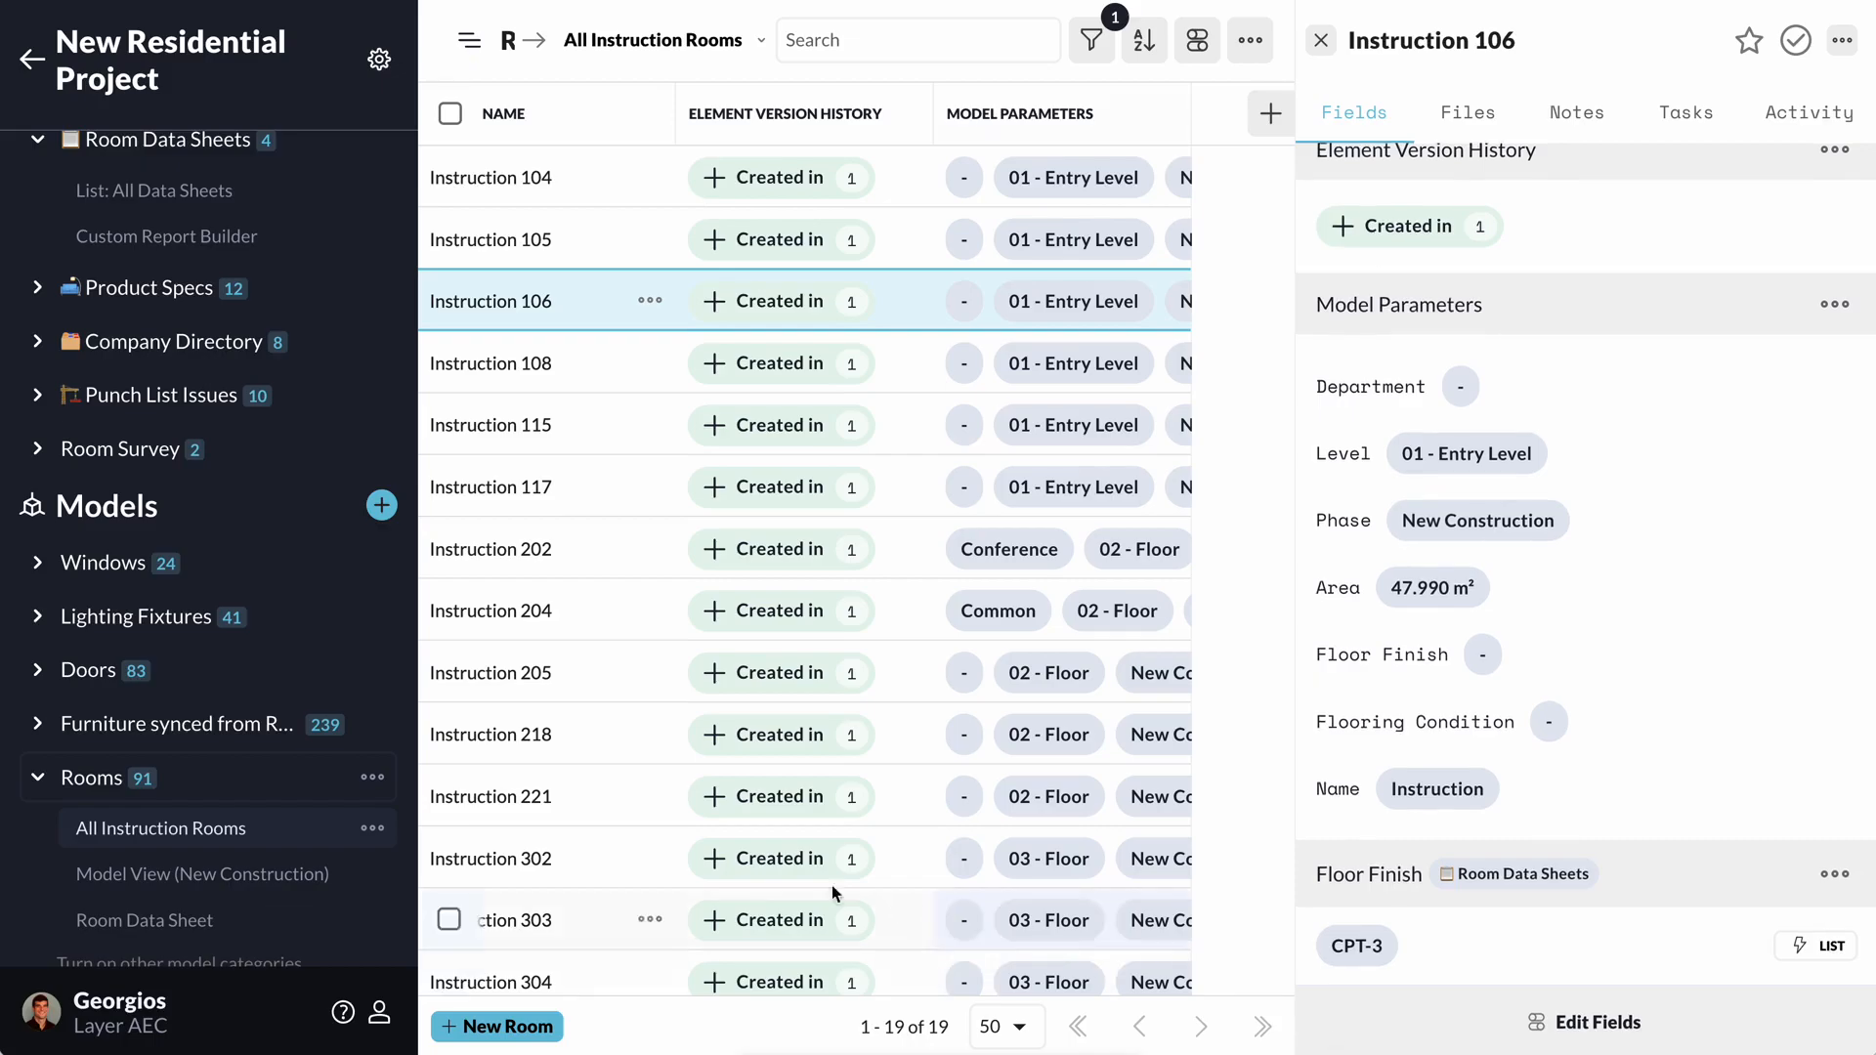
Start a new project automation and name it Floor Finish Sync.
{"action": "left_click", "coordinate": [41, 781]}
{"action": "scroll", "coordinate": [44, 789], "scroll_direction": "down", "scroll_amount": 5}
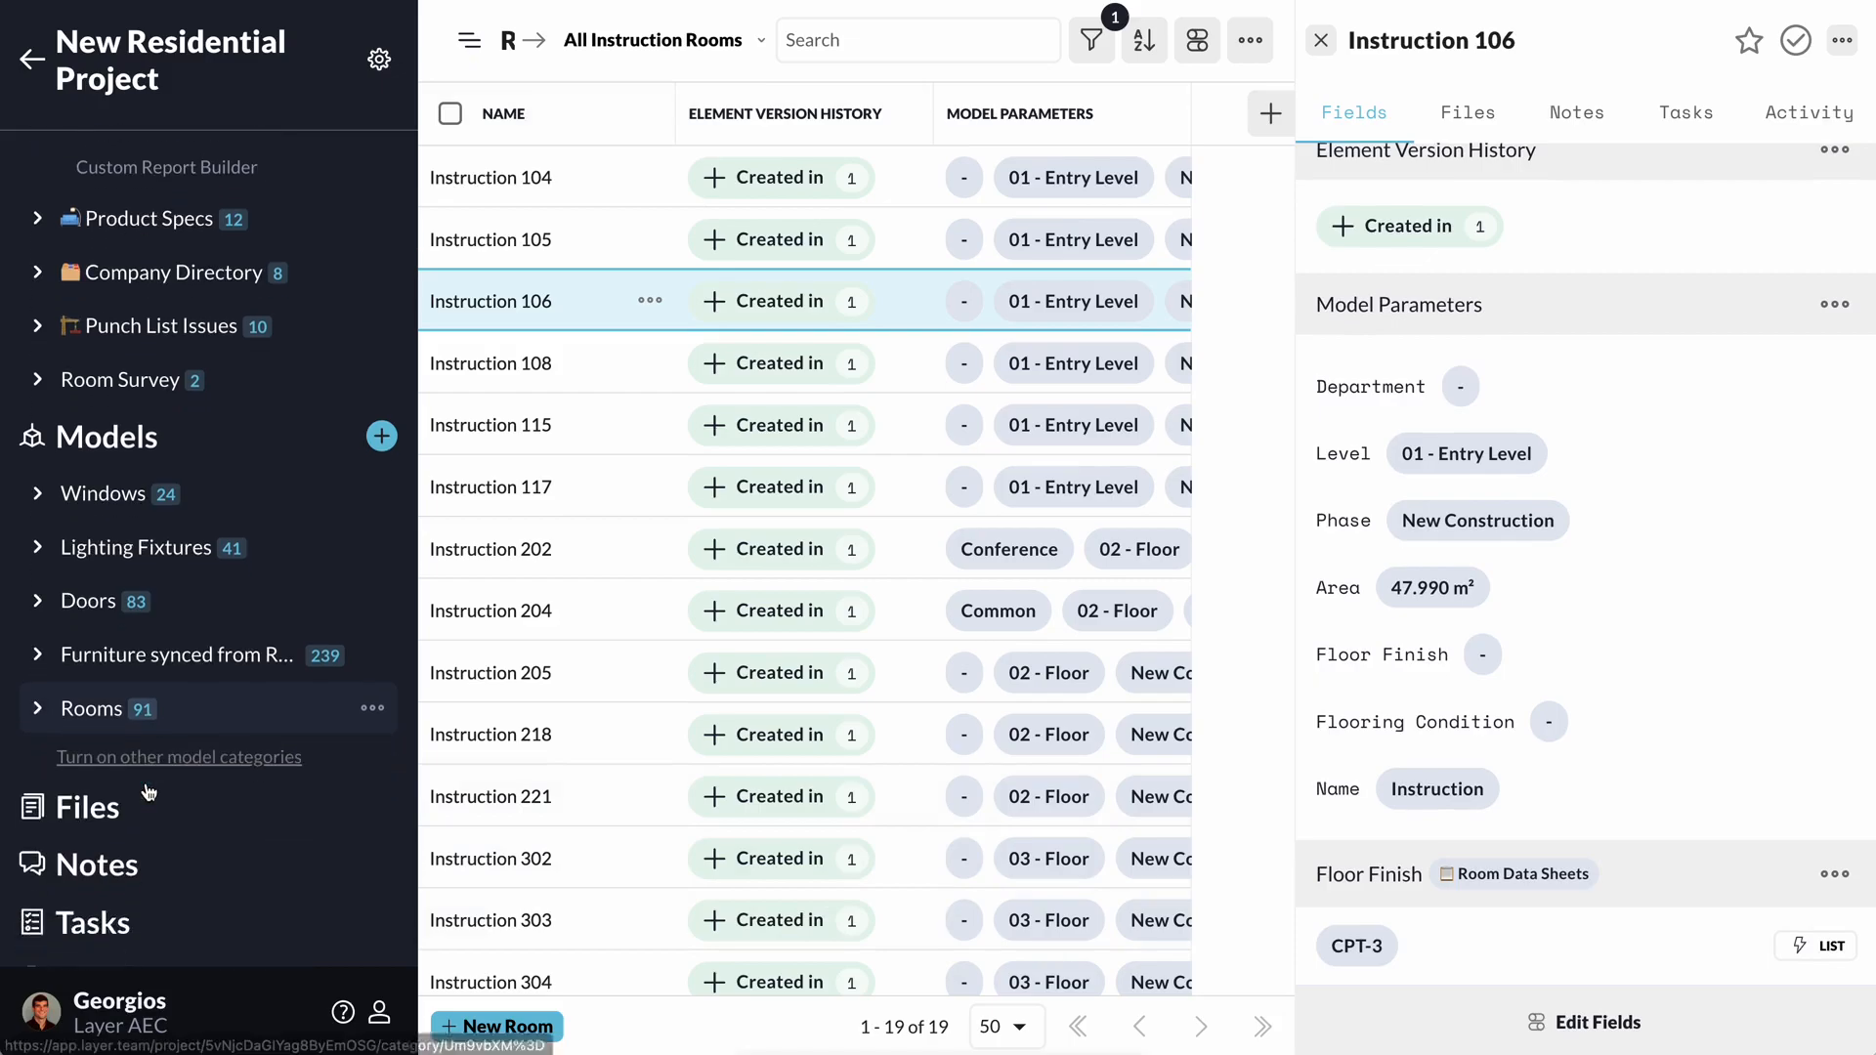
{"action": "left_click", "coordinate": [132, 819]}
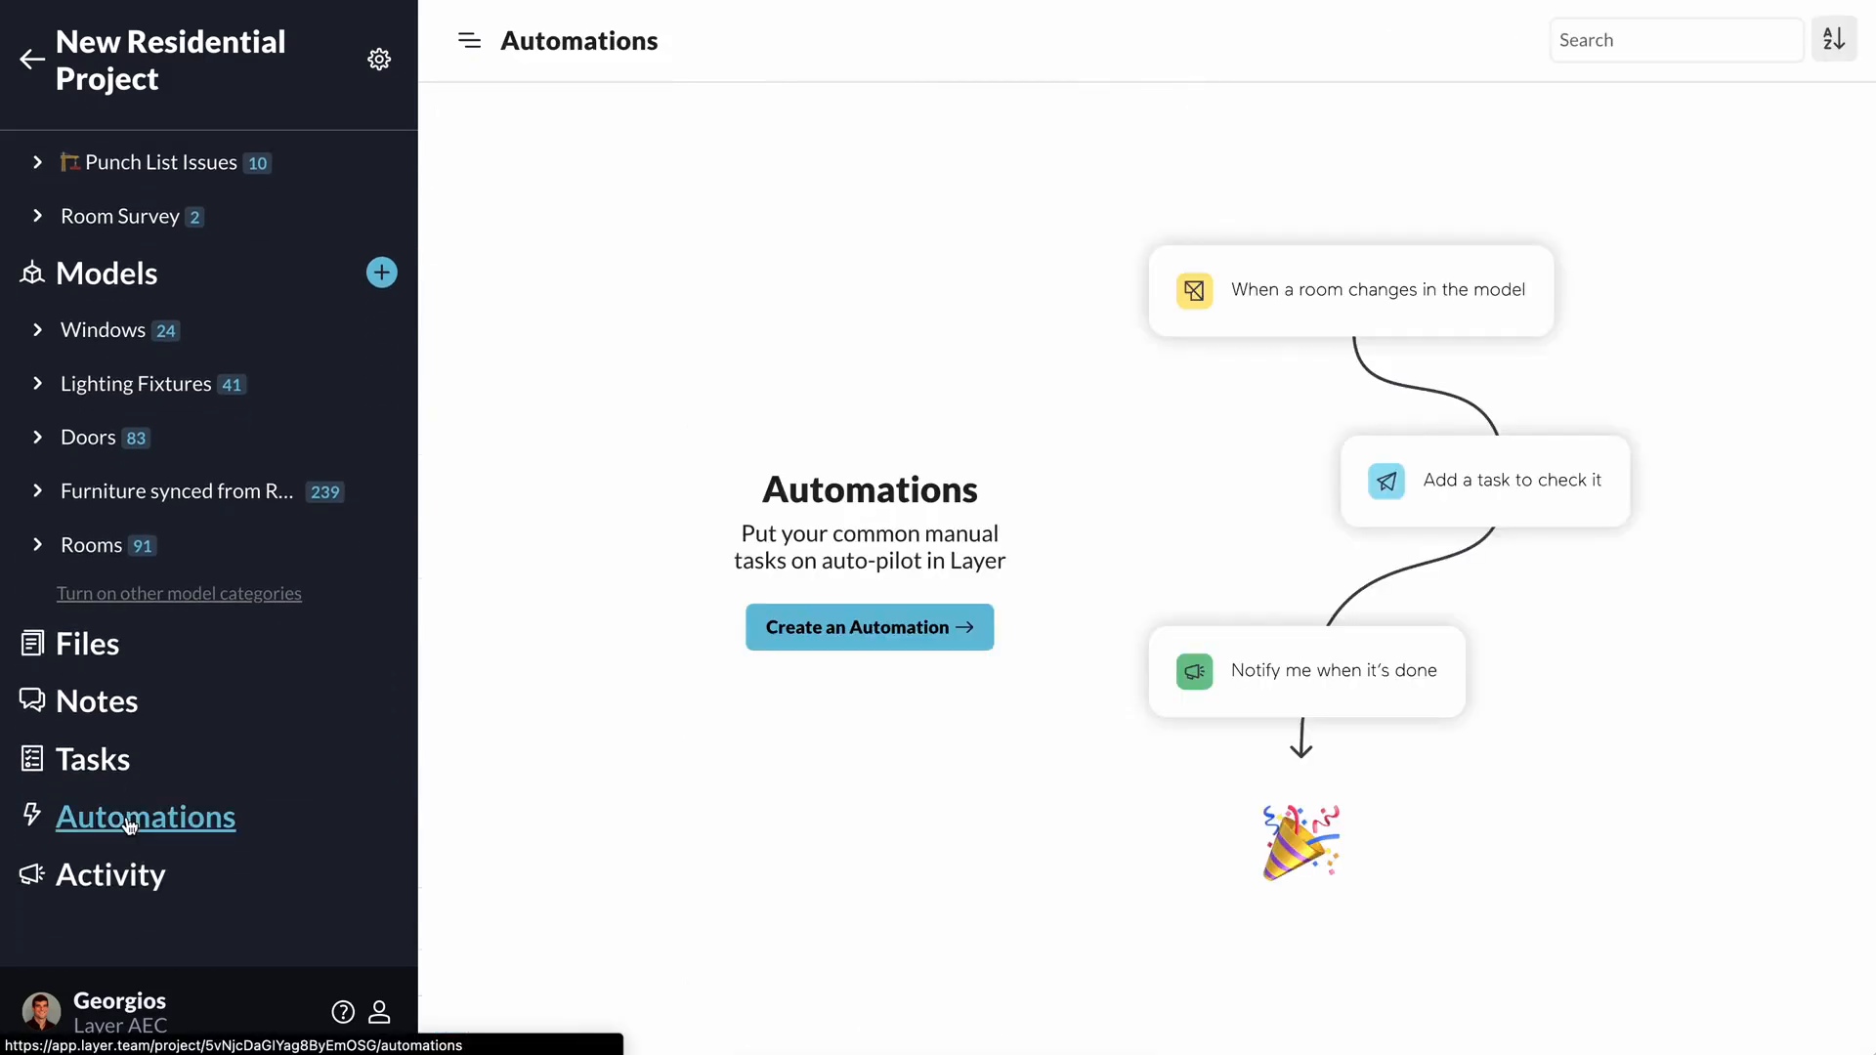
{"action": "left_click", "coordinate": [877, 645]}
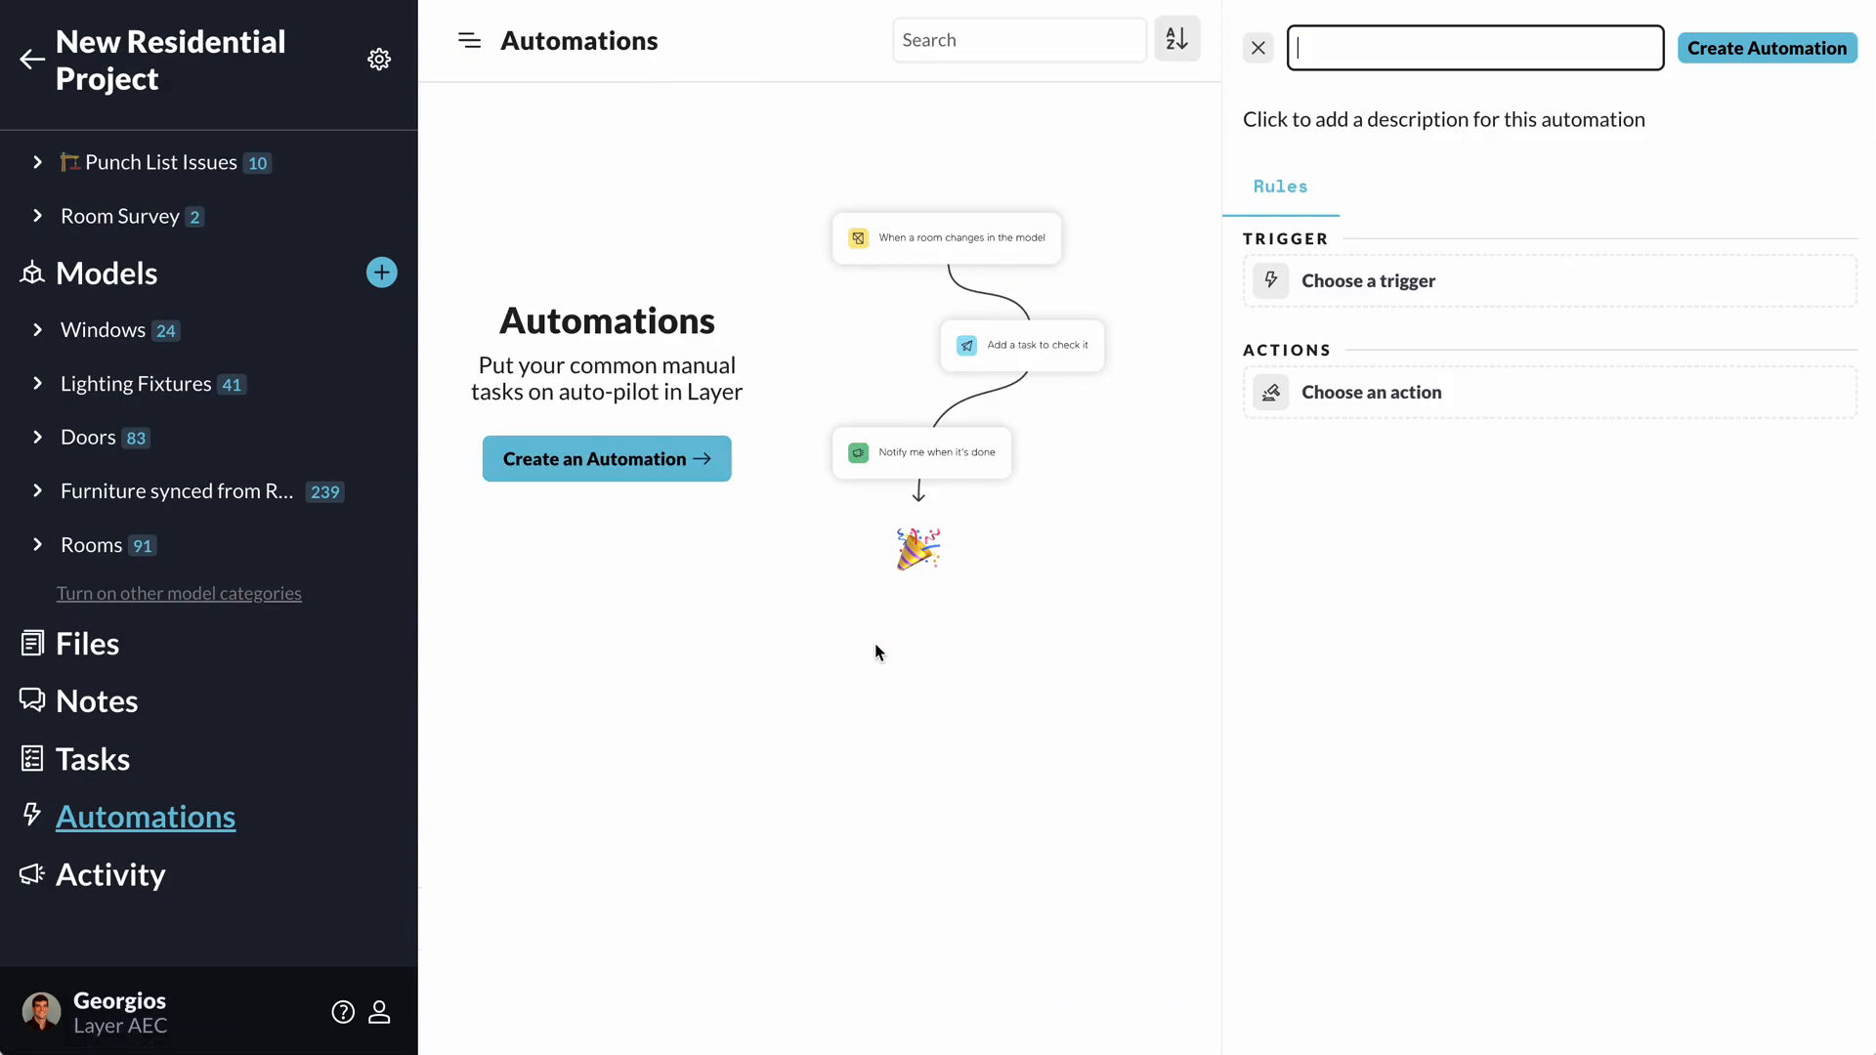
{"action": "type", "text": "Floor"}
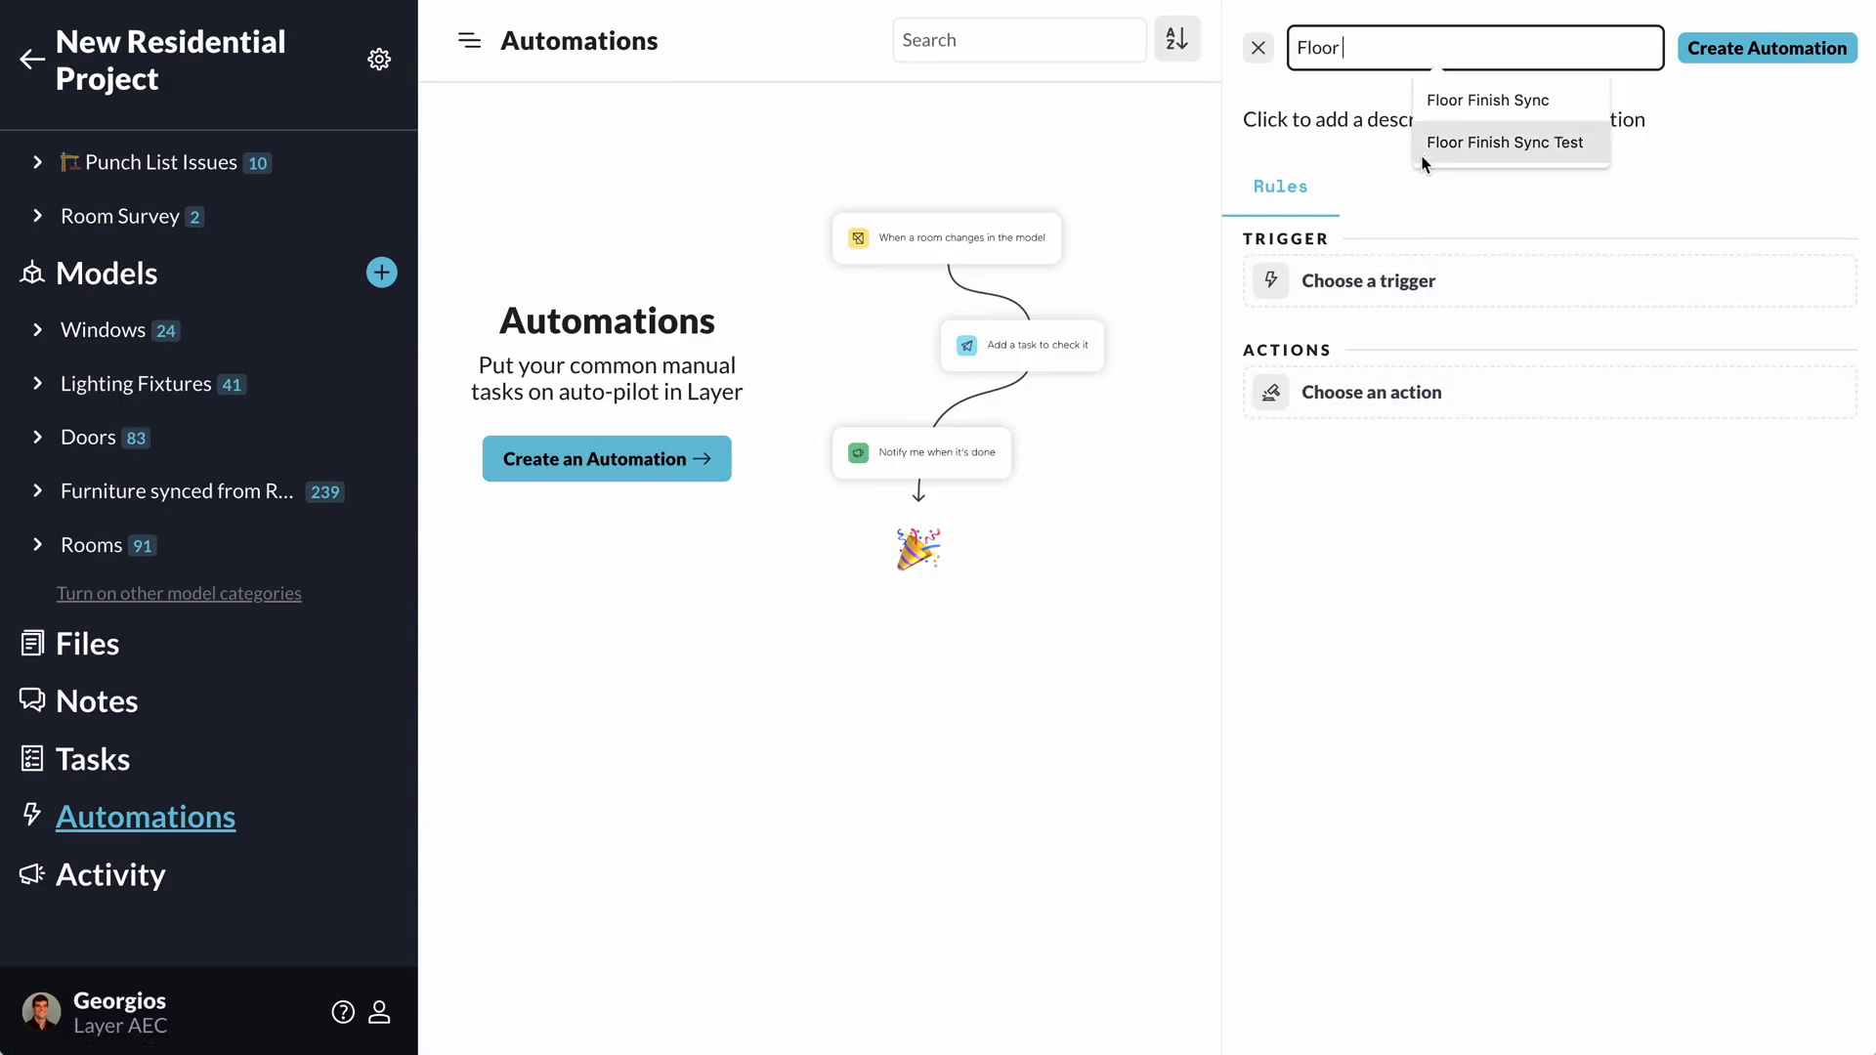
{"action": "left_click", "coordinate": [1473, 103]}
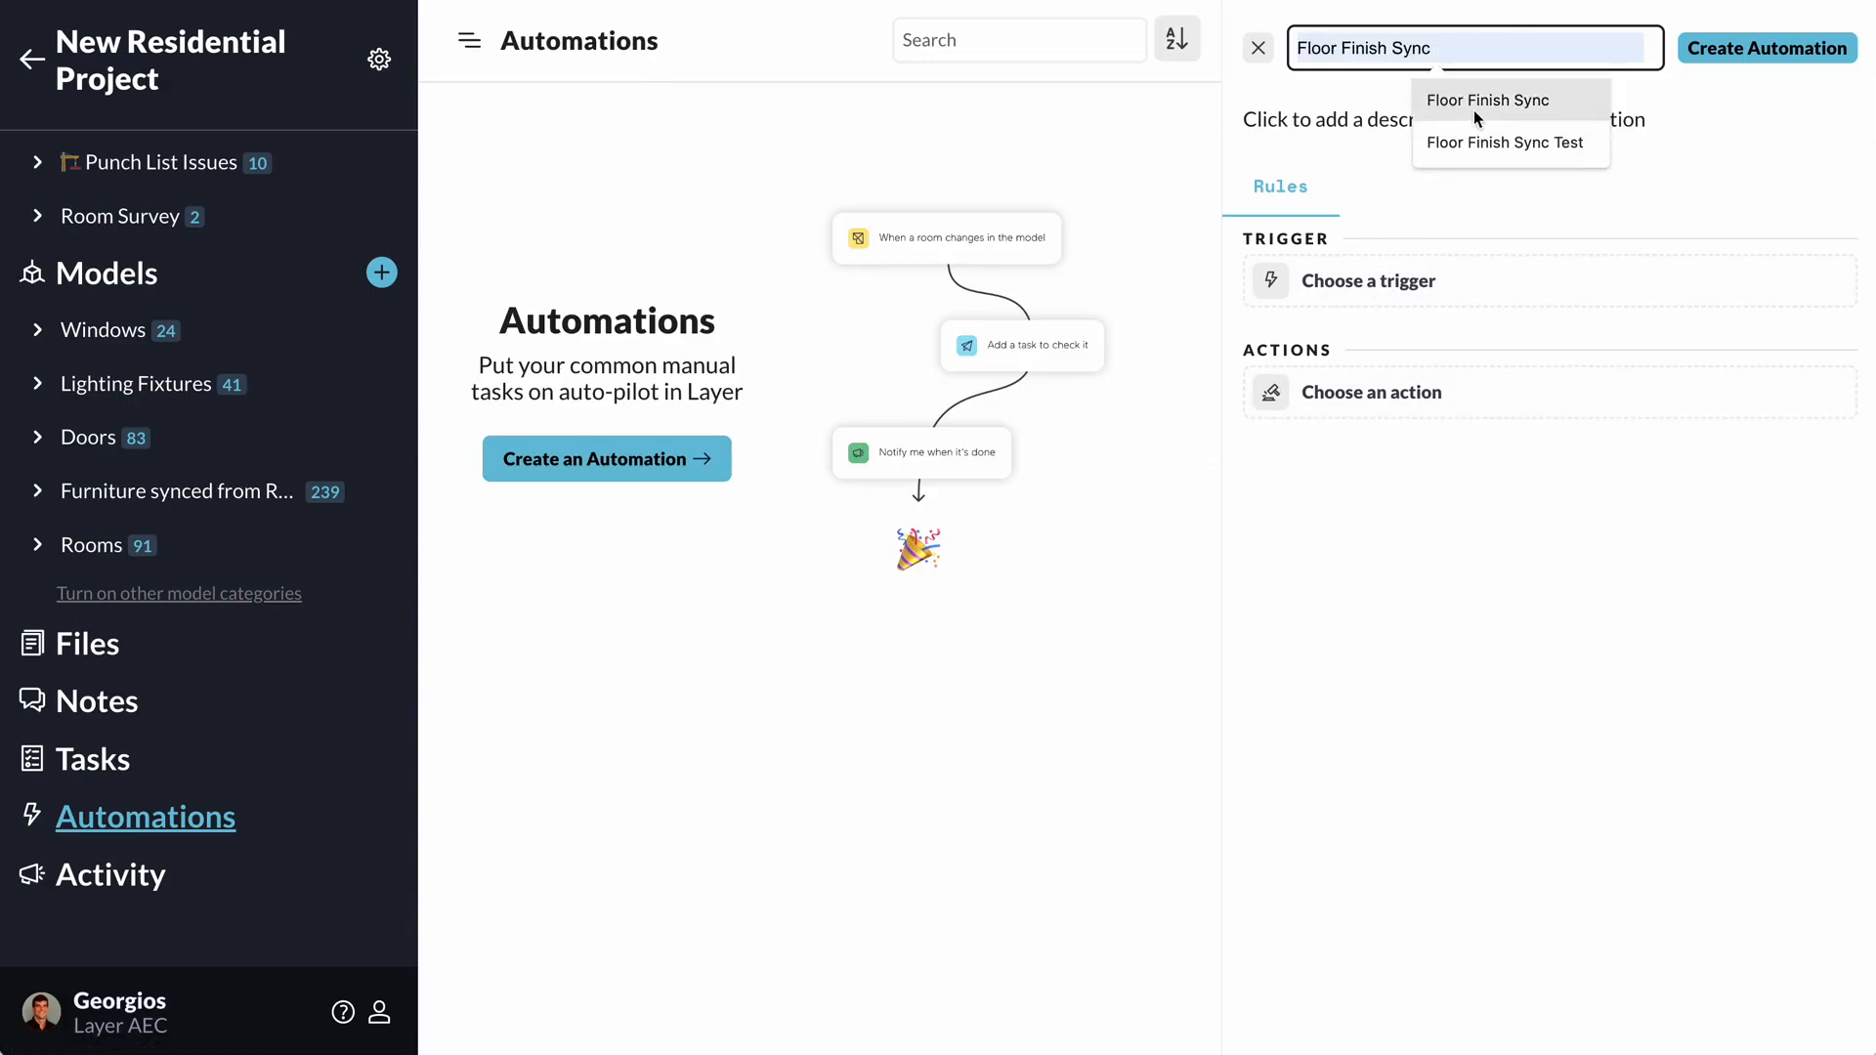
Set the trigger to "When an Element in a category is updated", watching the Floor Finish field of the Rooms category.
{"action": "left_click", "coordinate": [1431, 281]}
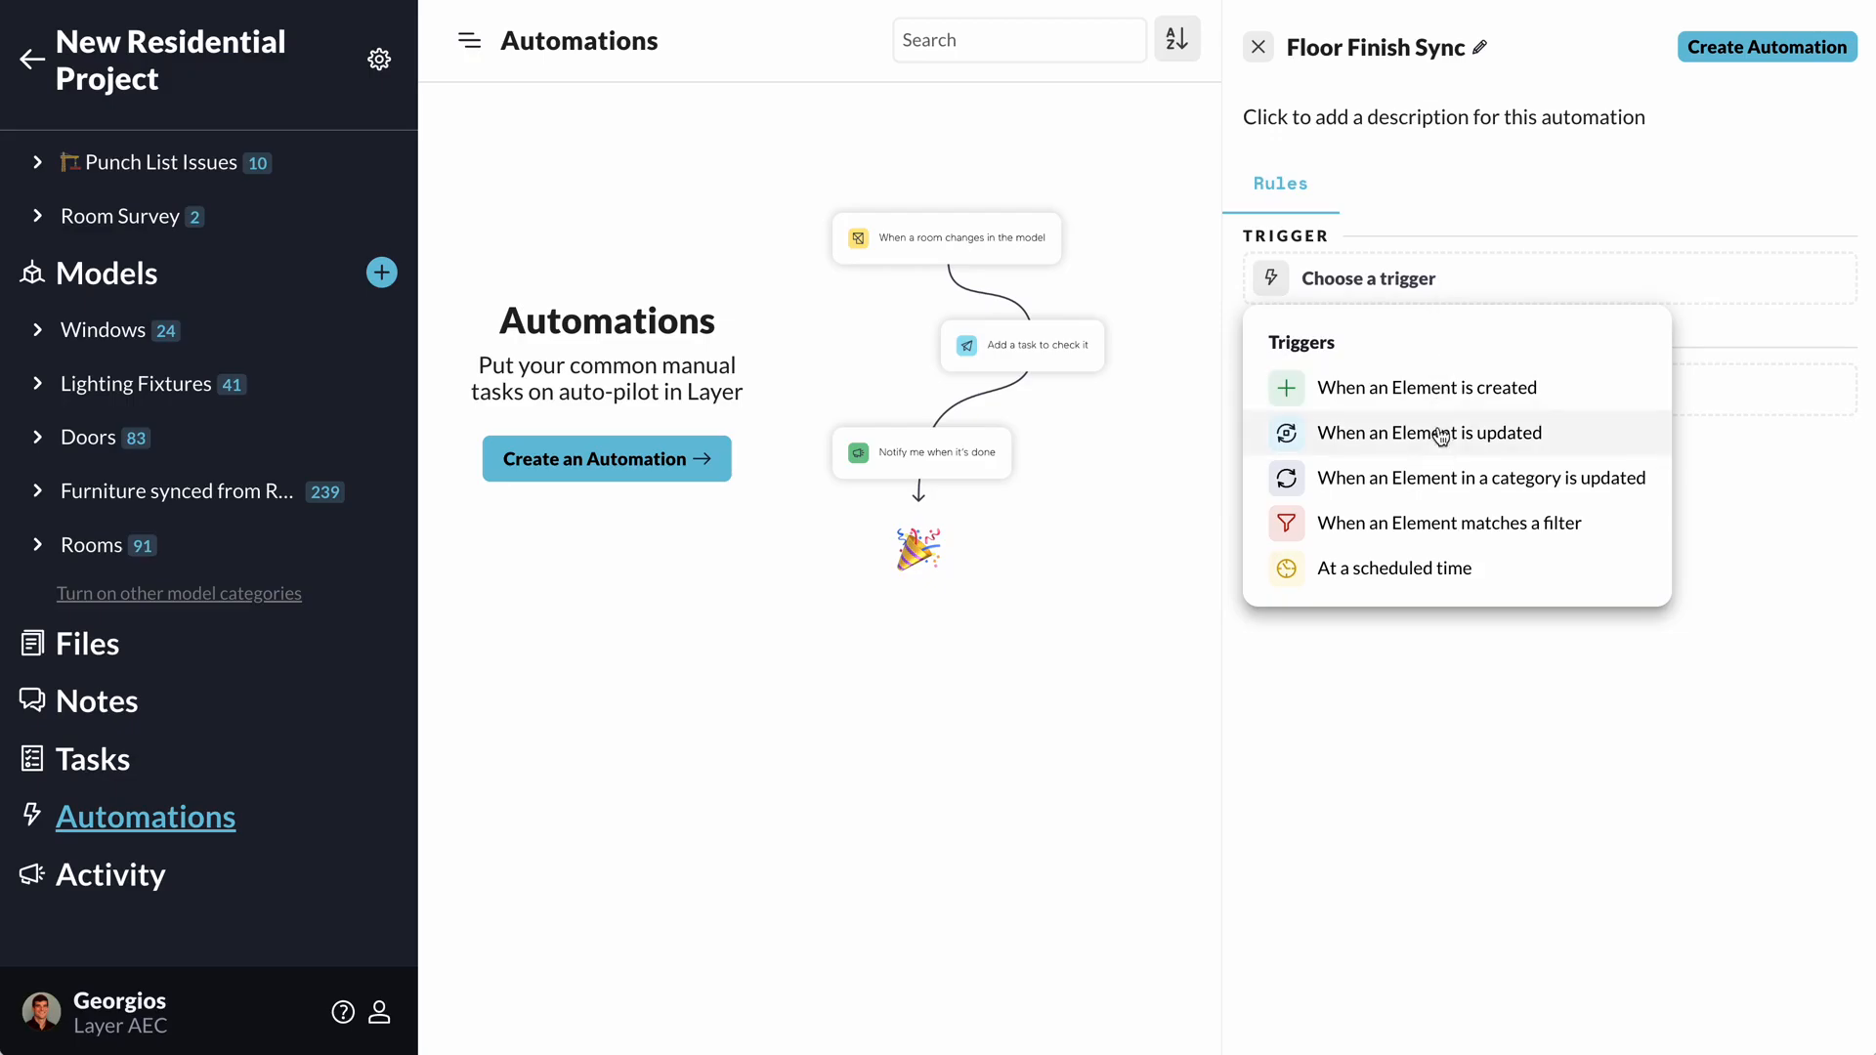
{"action": "left_click", "coordinate": [1438, 481]}
{"action": "left_click", "coordinate": [1437, 437]}
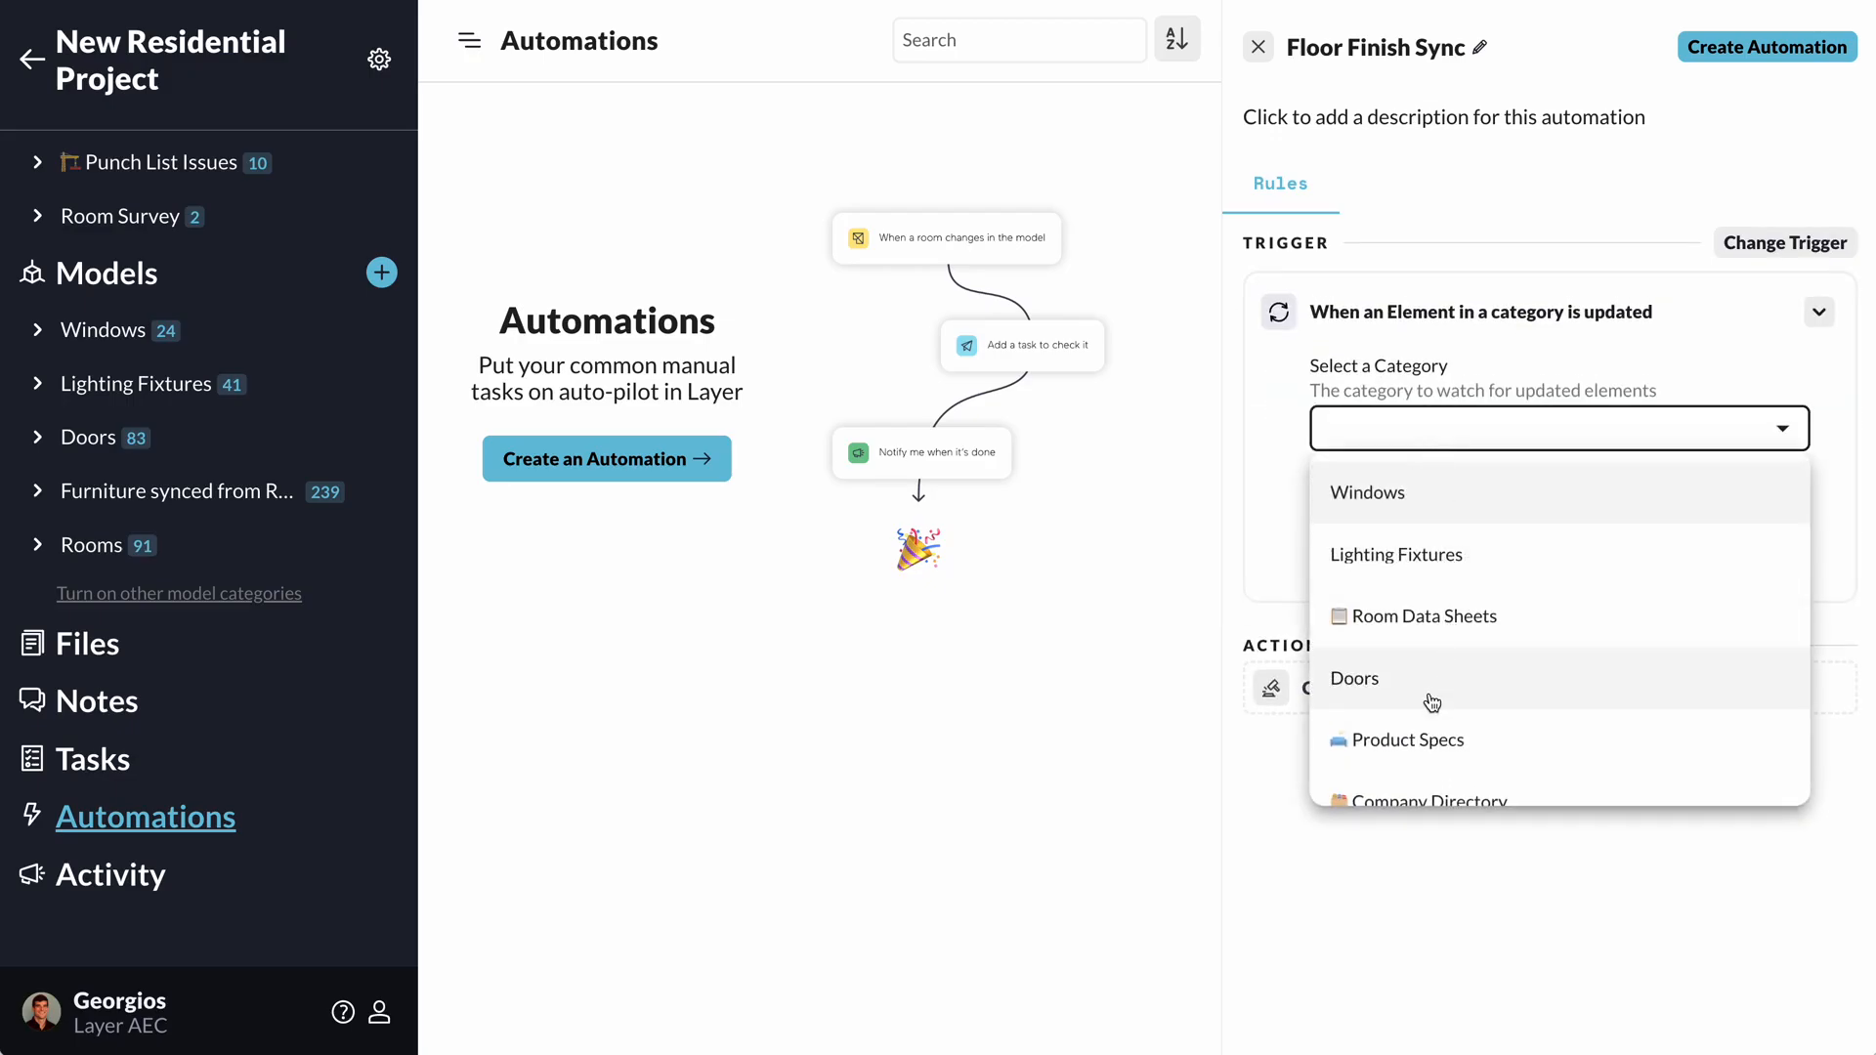
{"action": "scroll", "coordinate": [1432, 703], "scroll_direction": "down", "scroll_amount": 5}
{"action": "left_click", "coordinate": [1414, 665]}
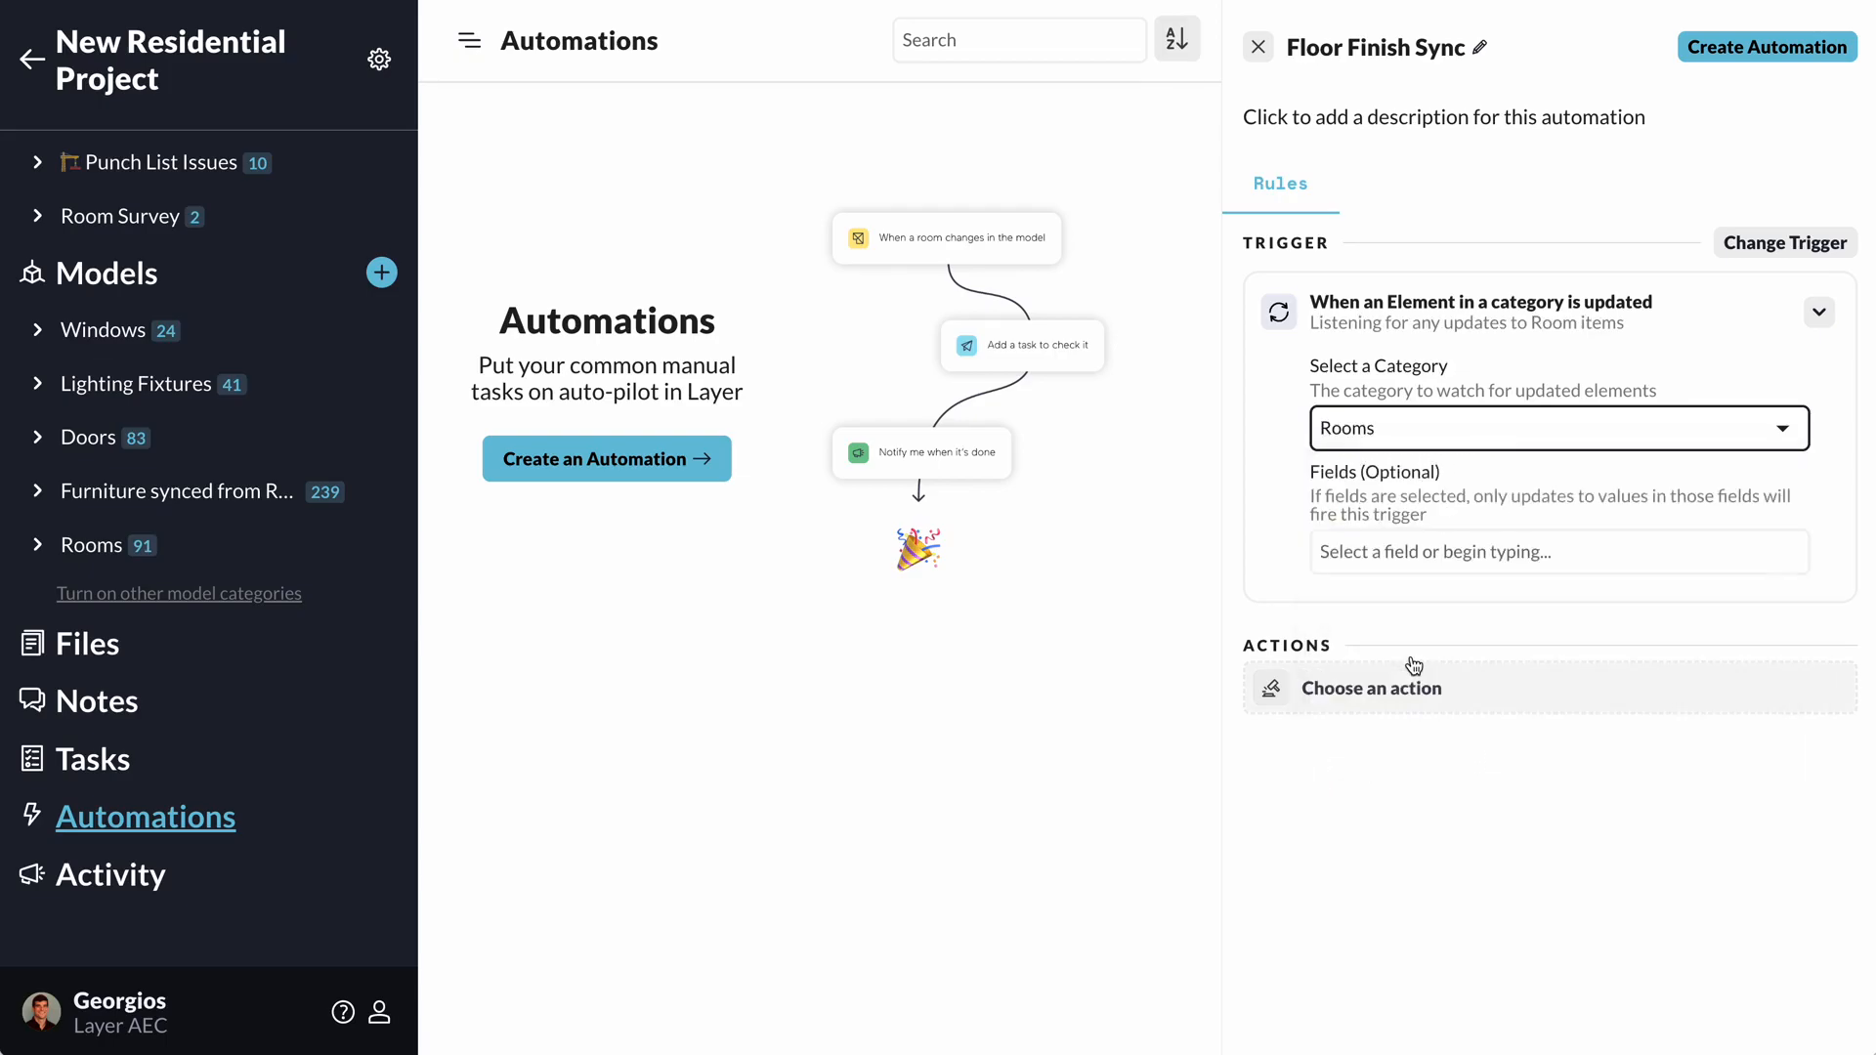
{"action": "left_click", "coordinate": [1403, 550]}
{"action": "left_click", "coordinate": [1379, 684]}
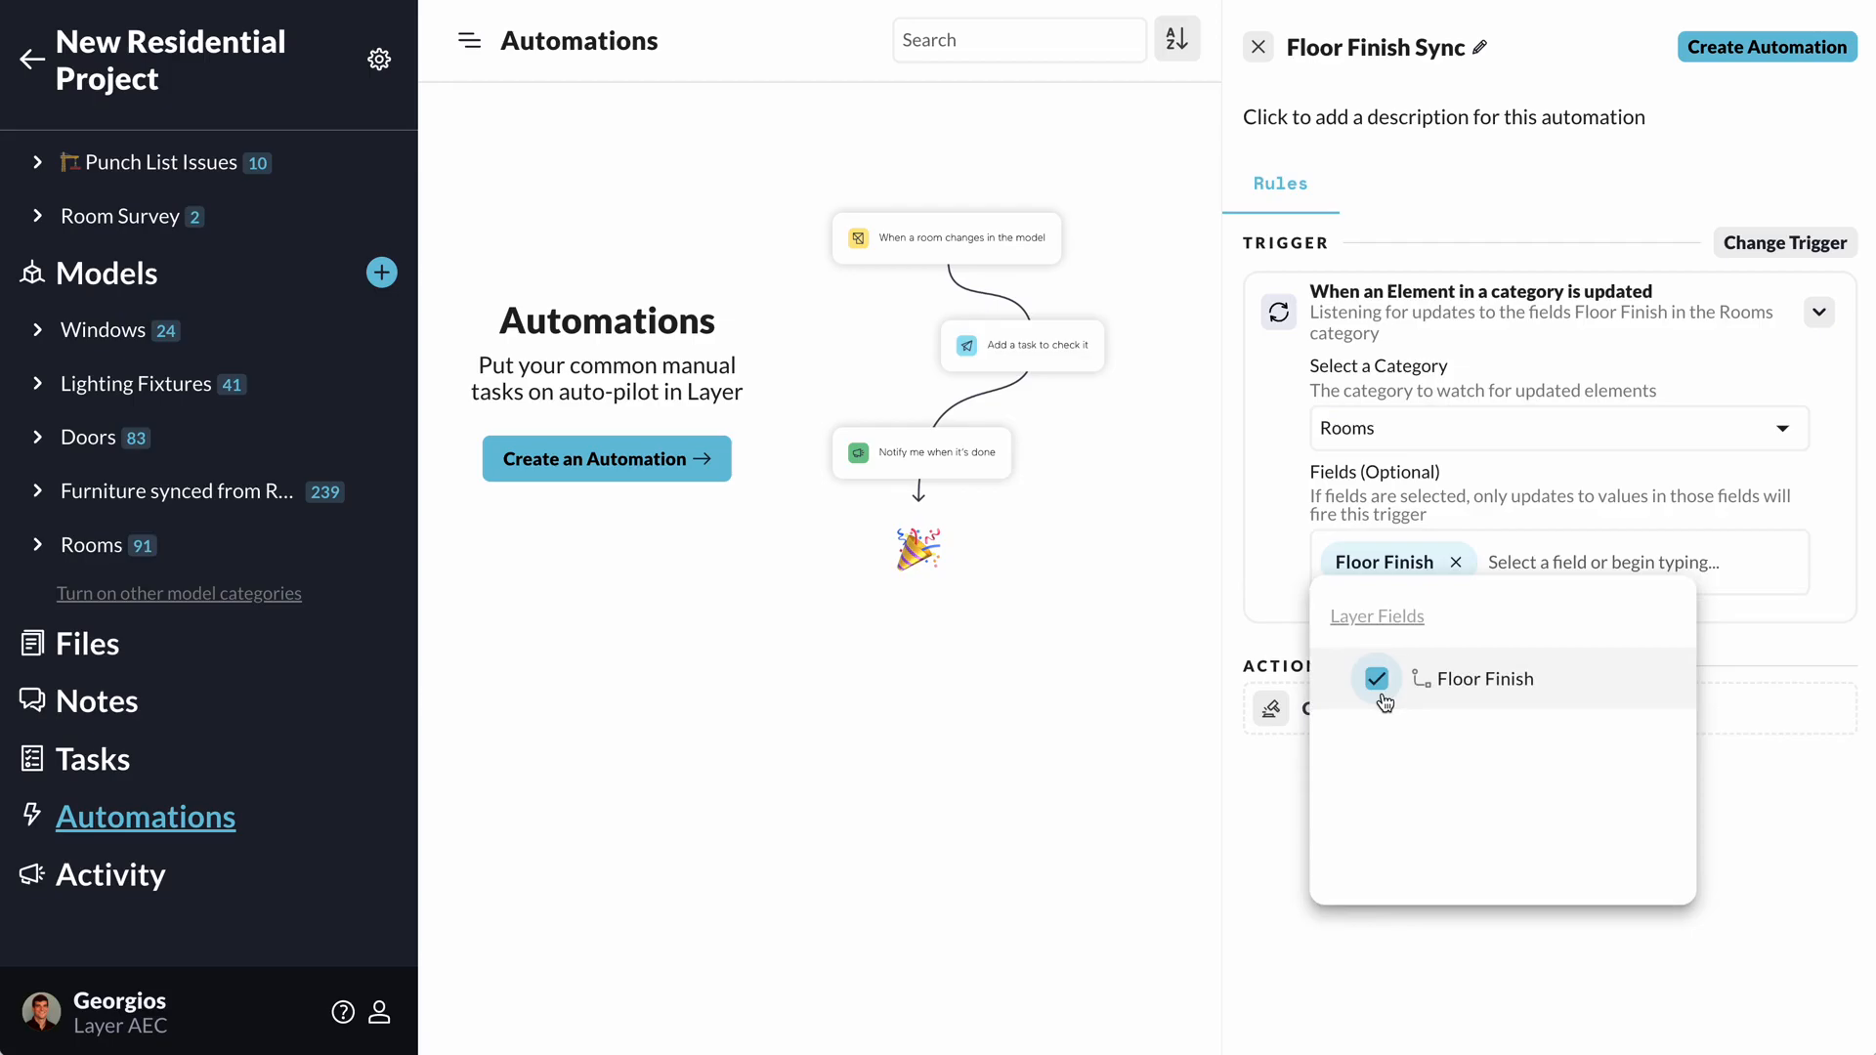
Add an Update a Revit Parameter action to the automation and choose Floor Finish as the parameter to update.
{"action": "left_click", "coordinate": [1305, 623]}
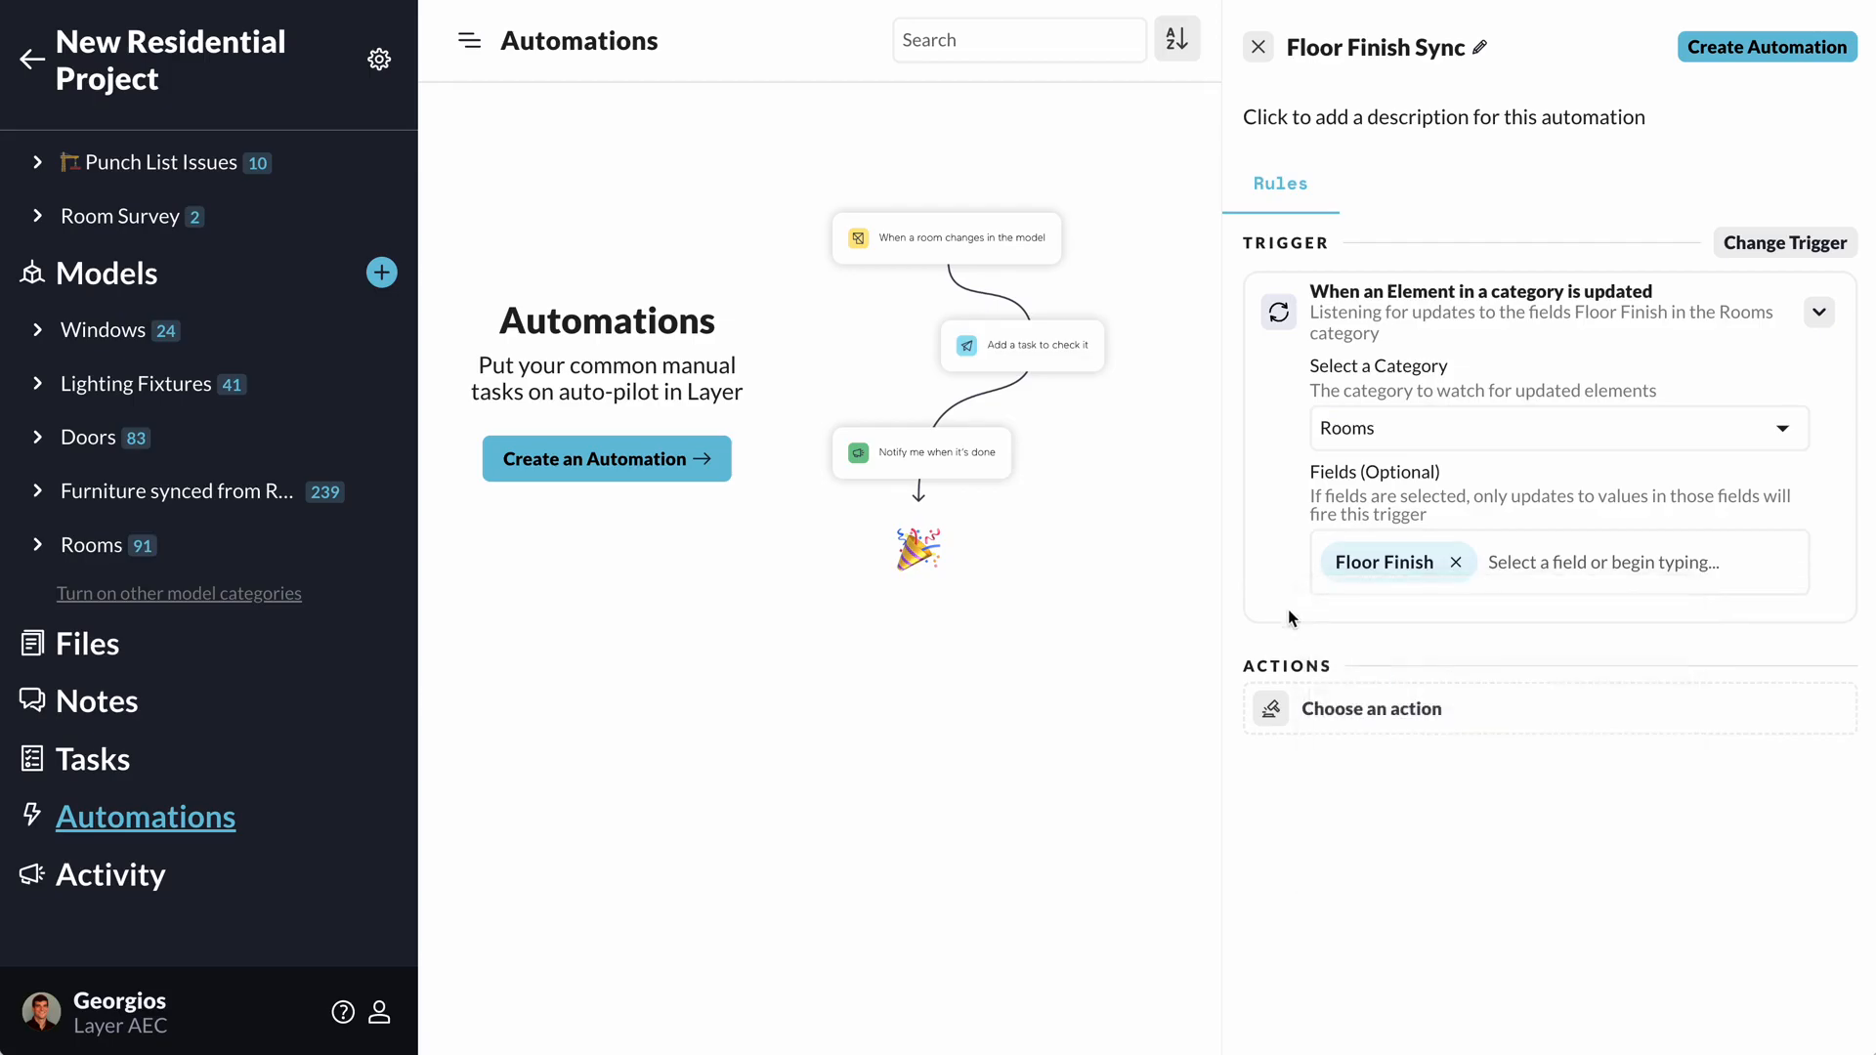
{"action": "left_click", "coordinate": [1352, 711]}
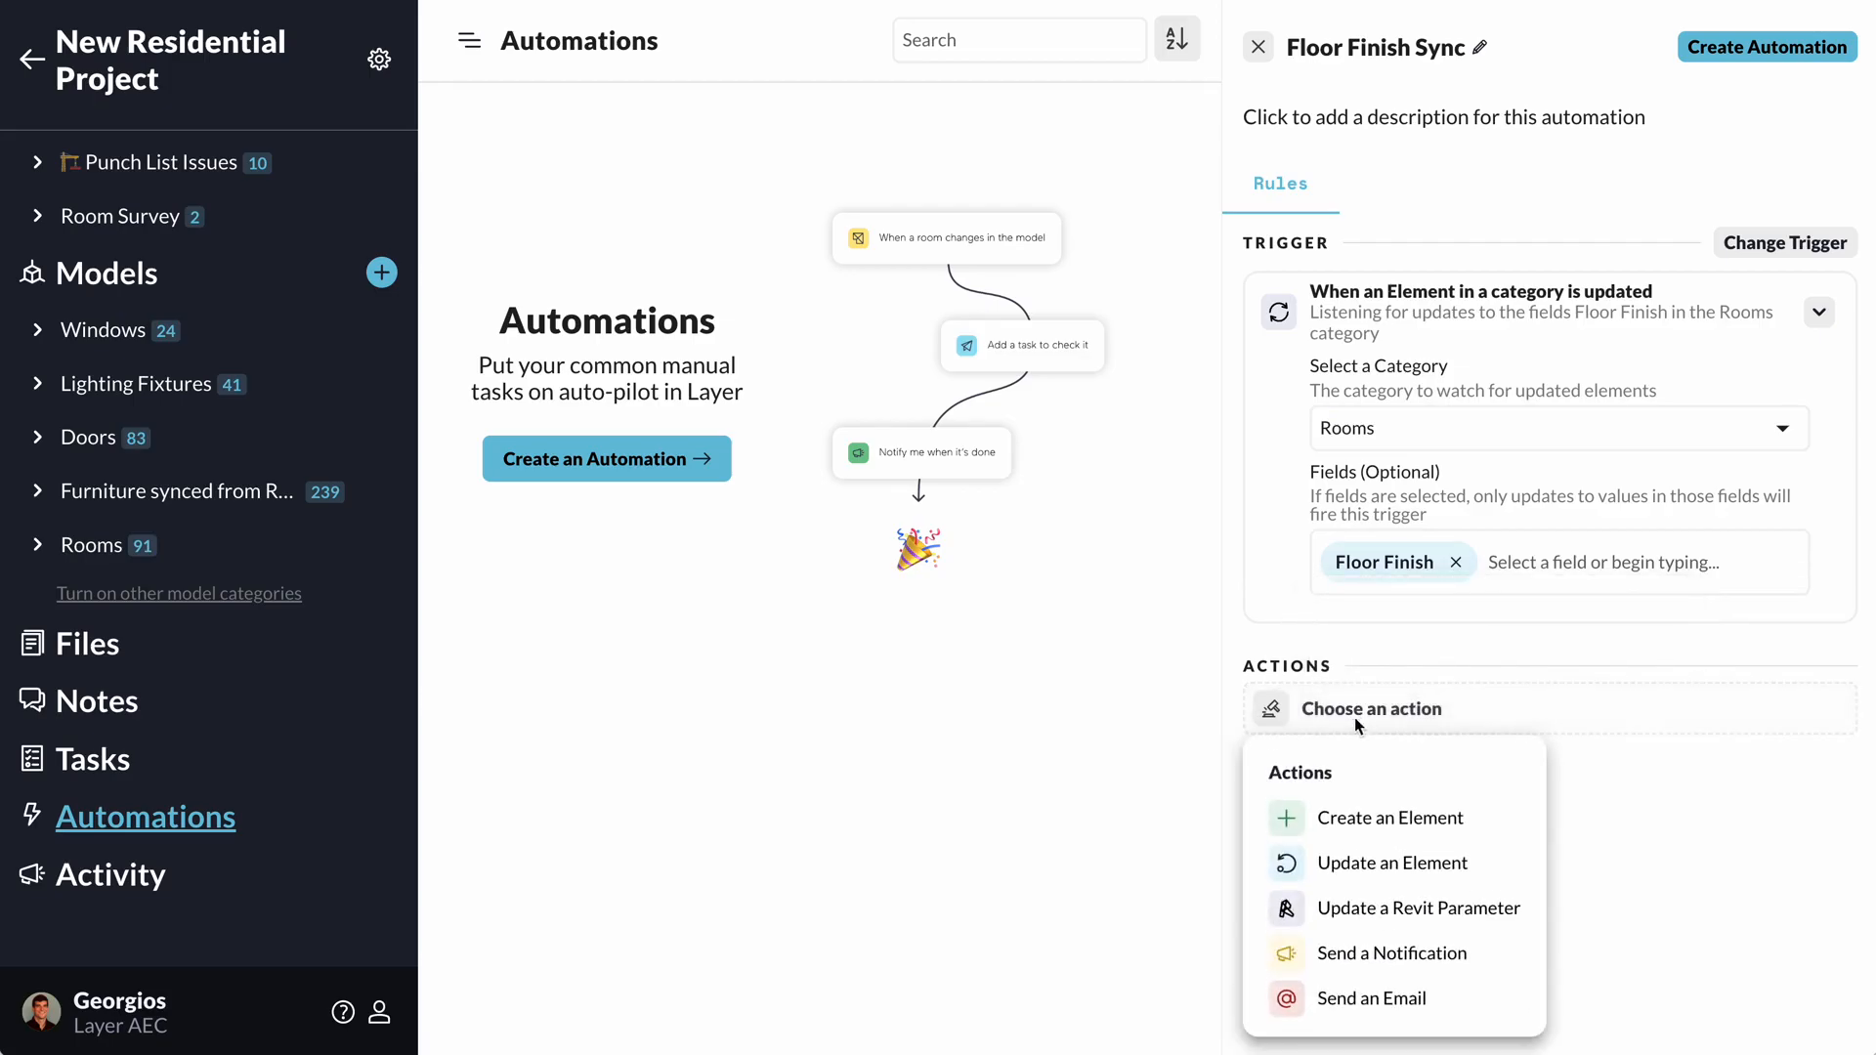
{"action": "left_click", "coordinate": [1363, 905]}
{"action": "scroll", "coordinate": [1363, 897], "scroll_direction": "down", "scroll_amount": 2}
{"action": "left_click", "coordinate": [1374, 660]}
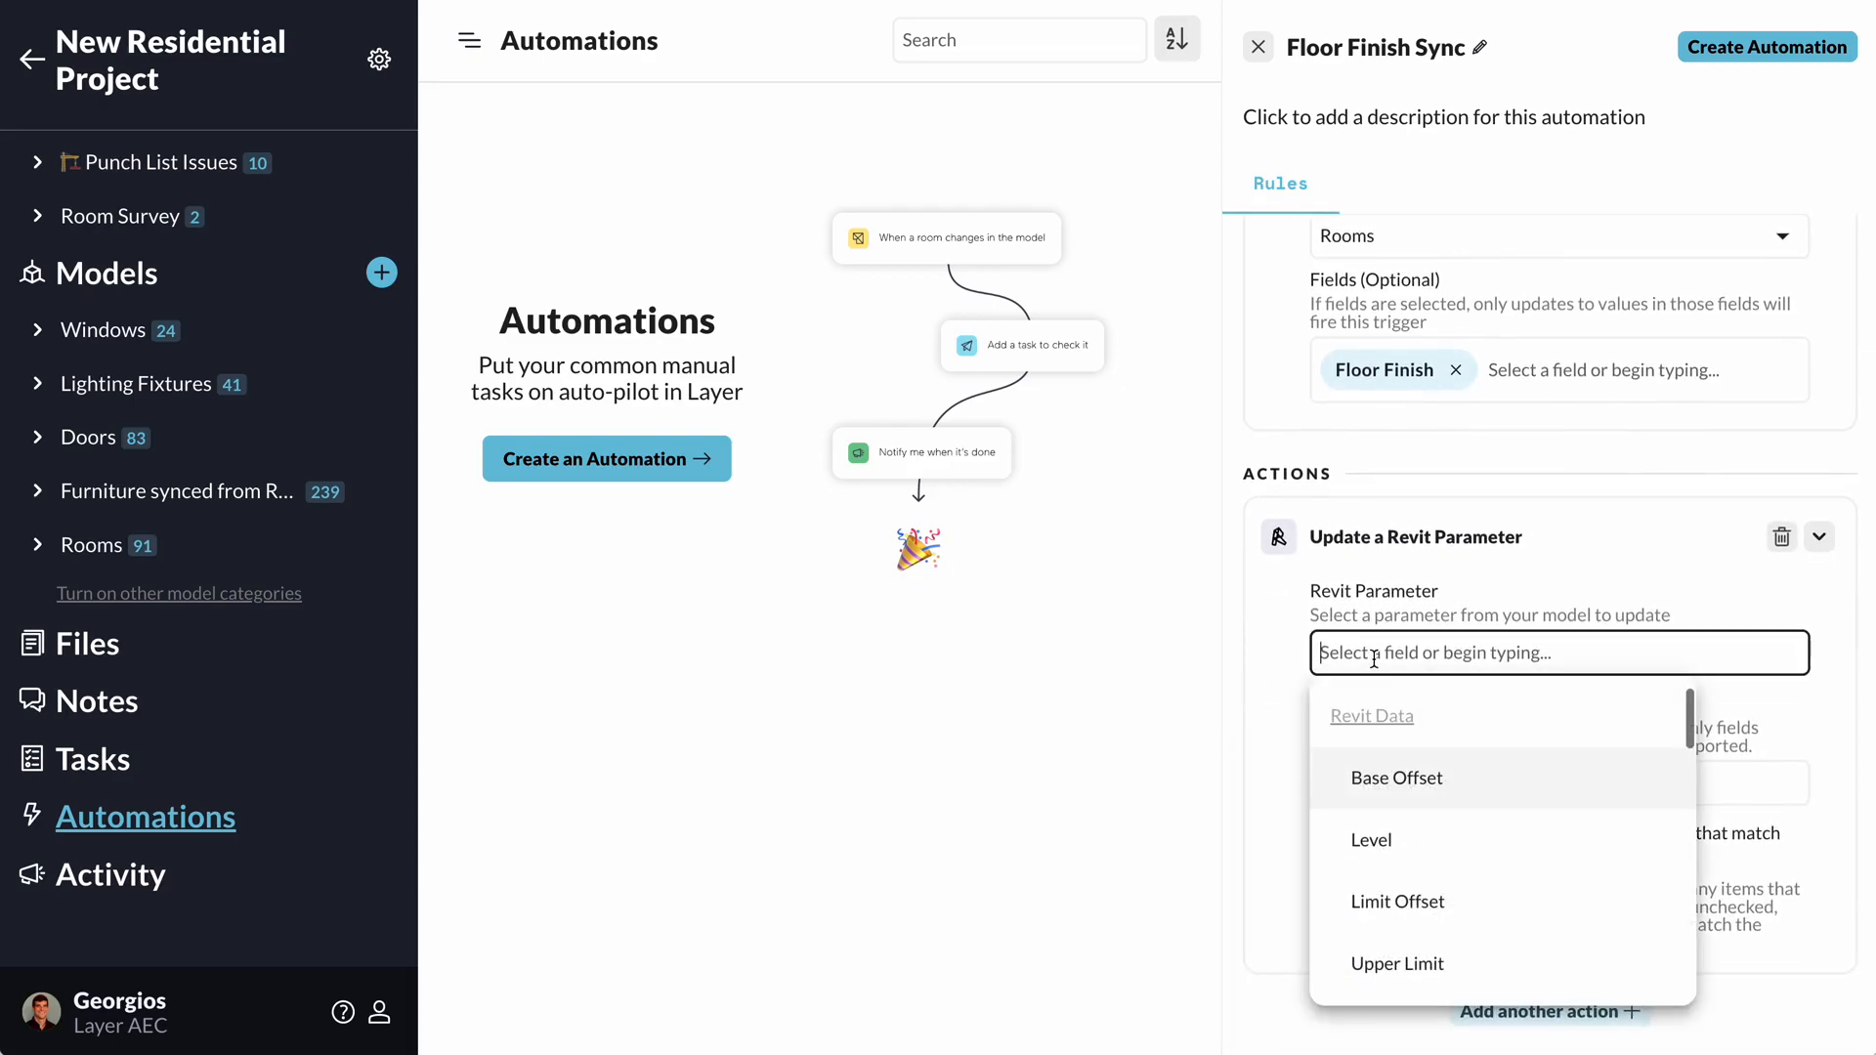
{"action": "type", "text": "Floor"}
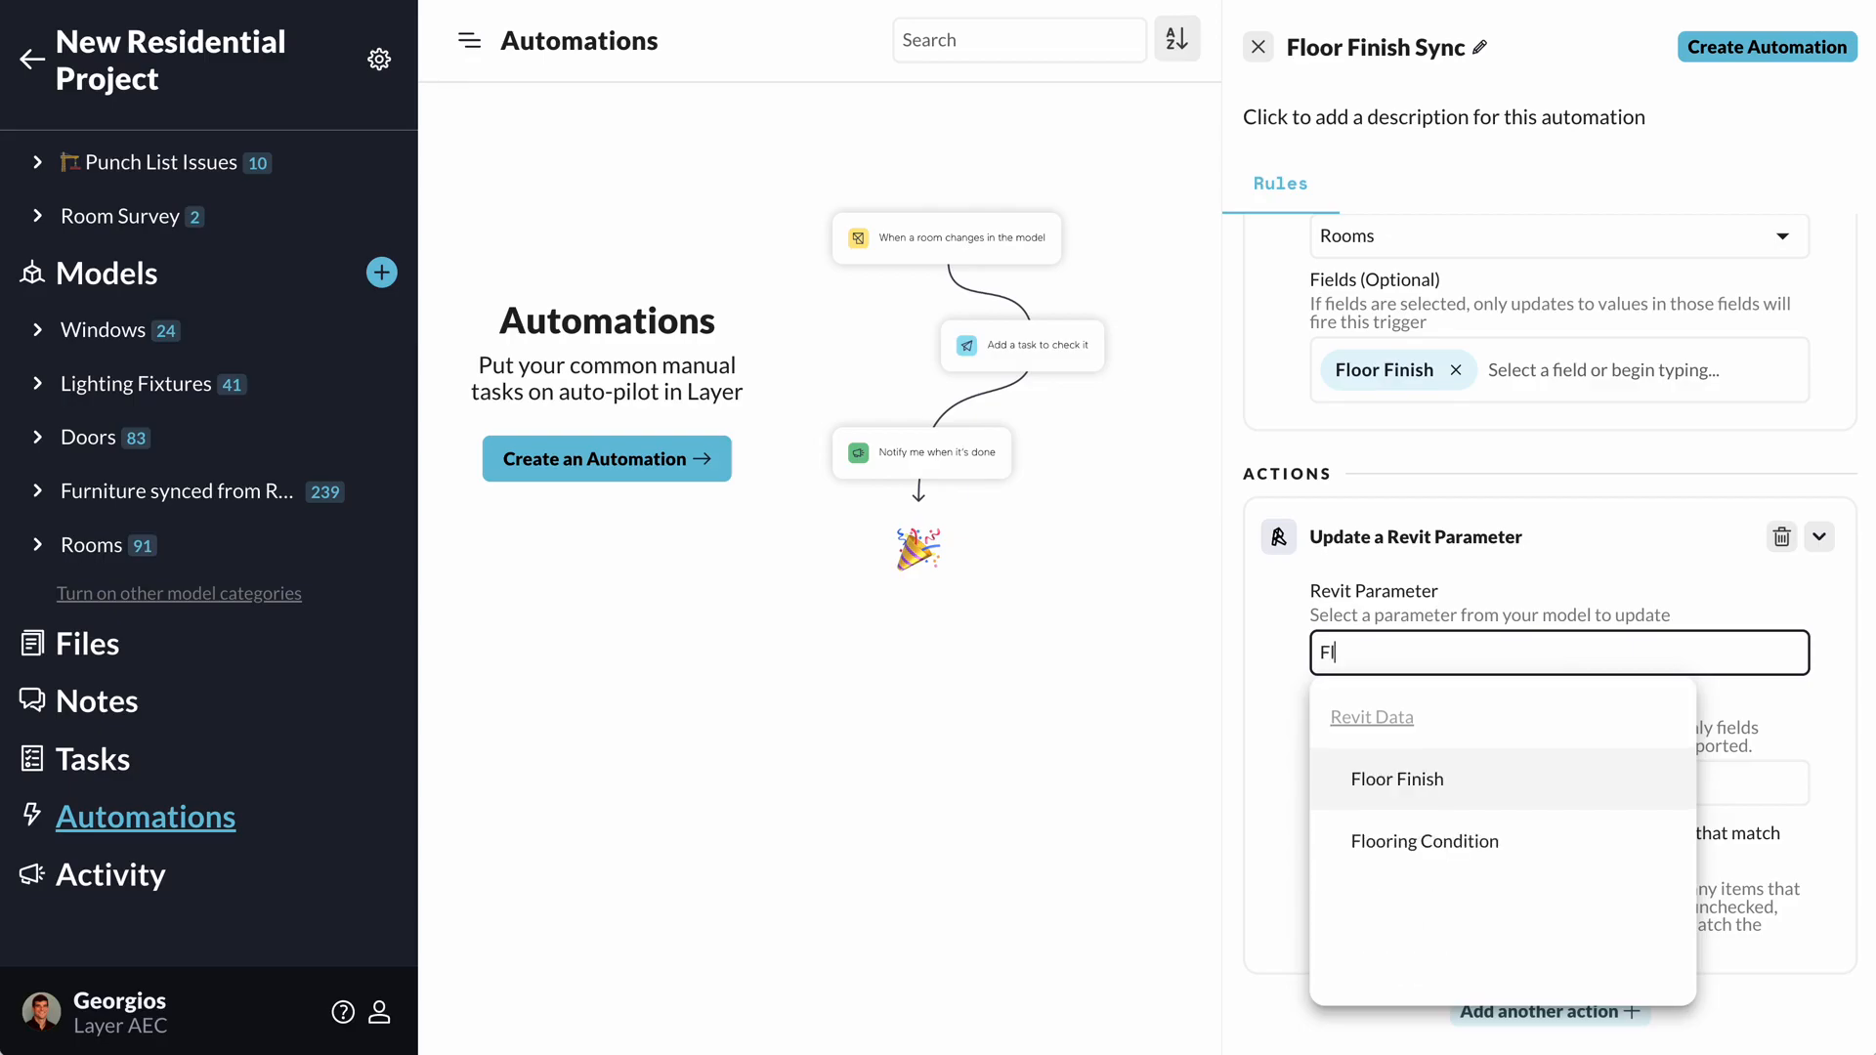
{"action": "left_click", "coordinate": [1435, 798]}
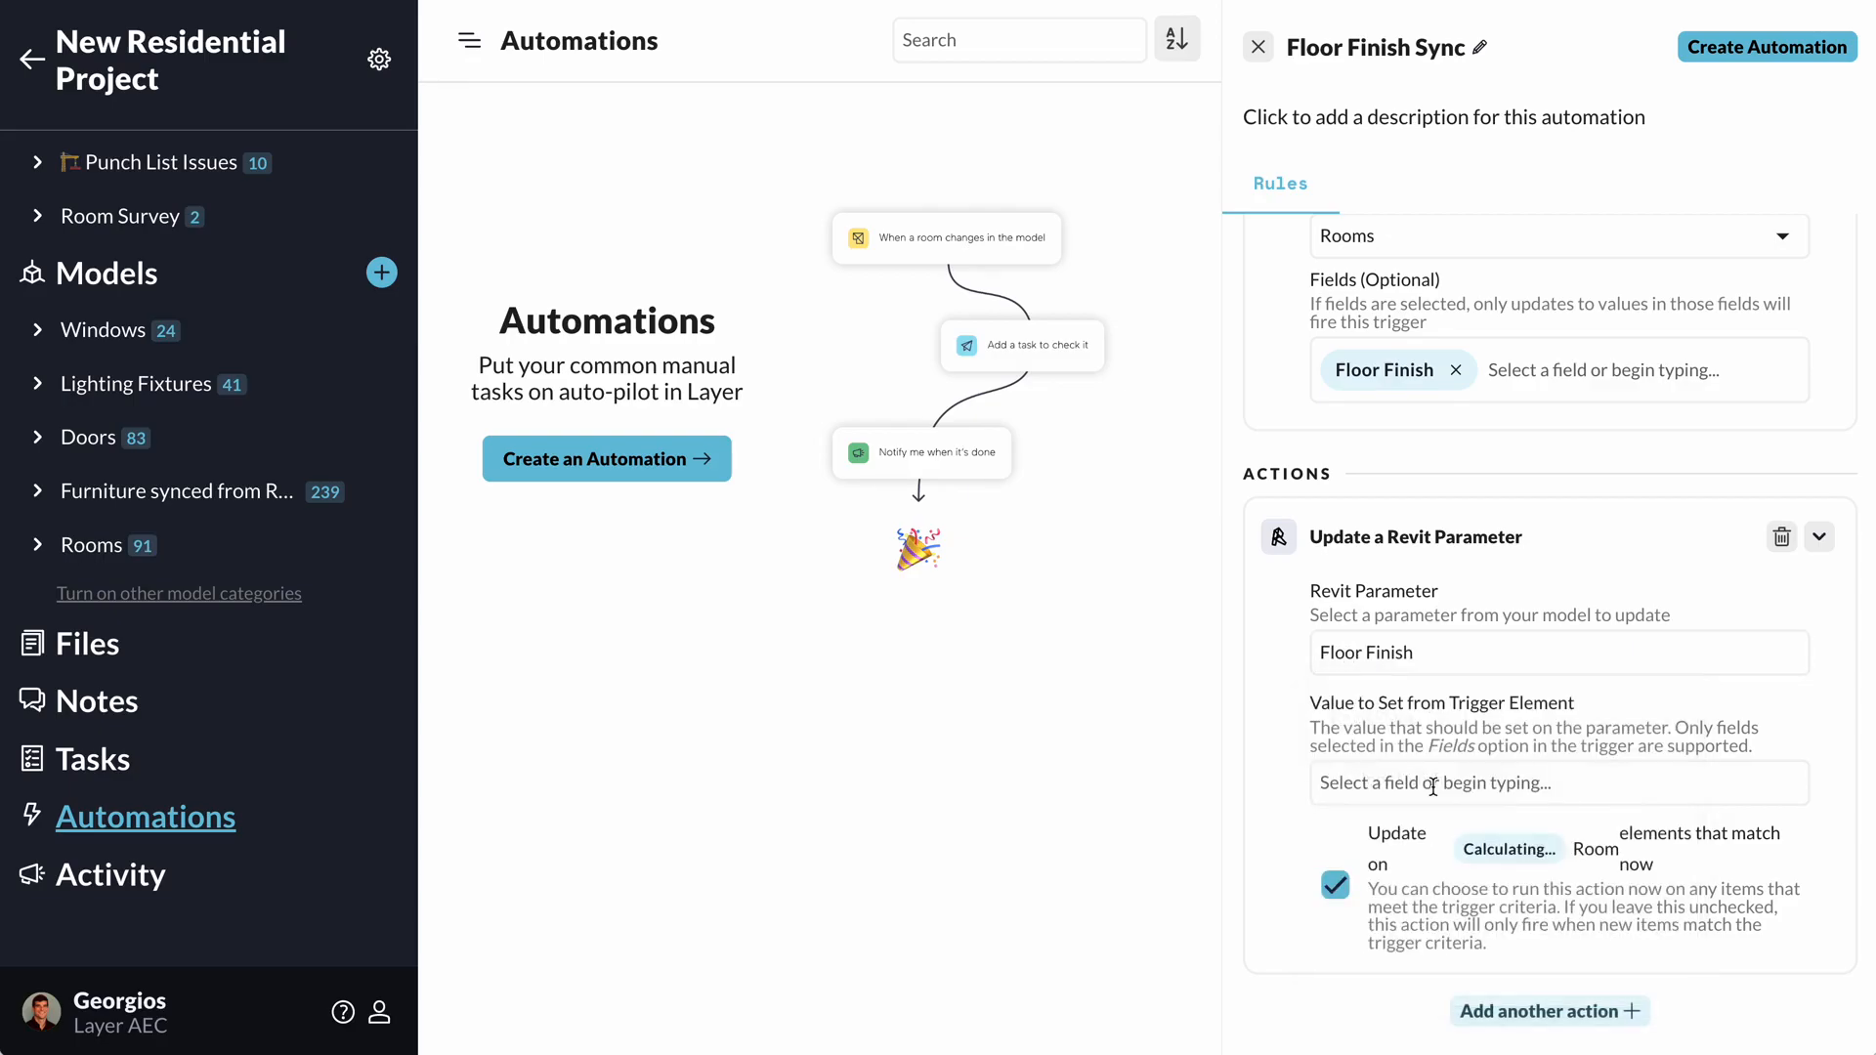
Set the action's value from the trigger element's Floor Finish field and create the automation.
{"action": "left_click", "coordinate": [1433, 787]}
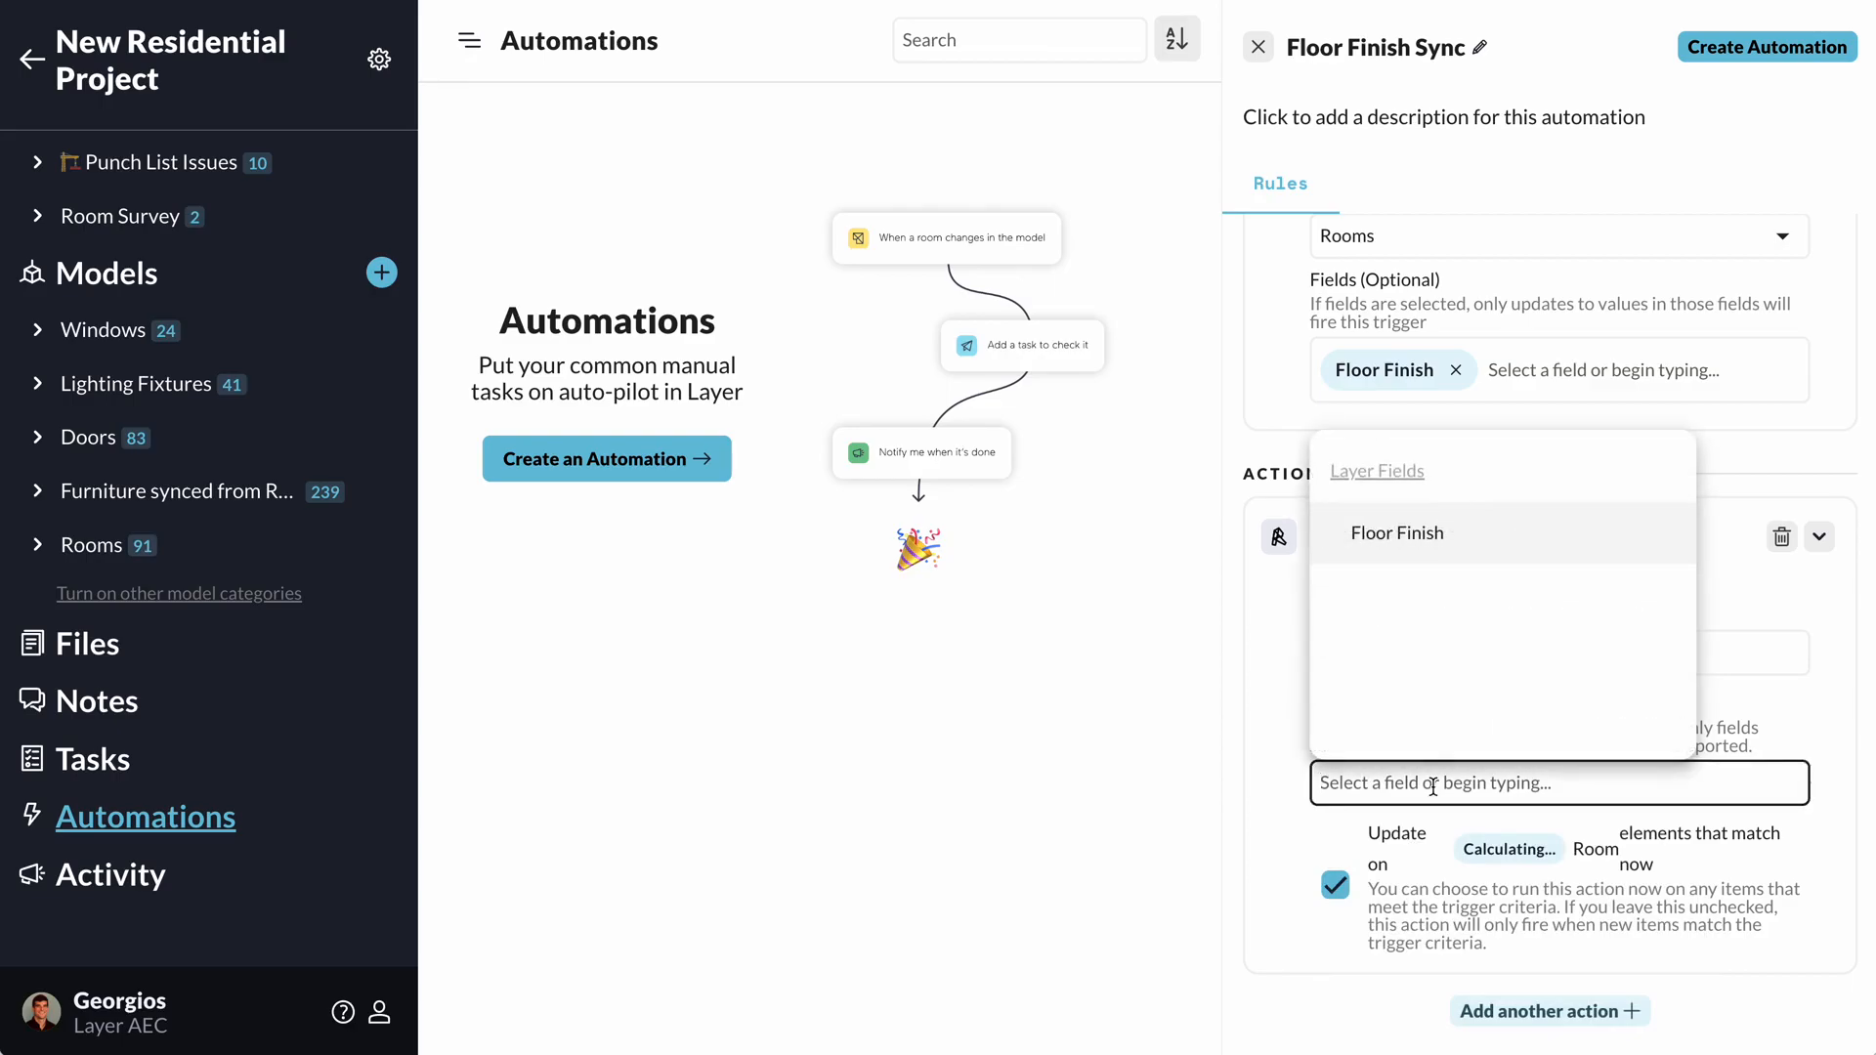
{"action": "left_click", "coordinate": [1394, 534]}
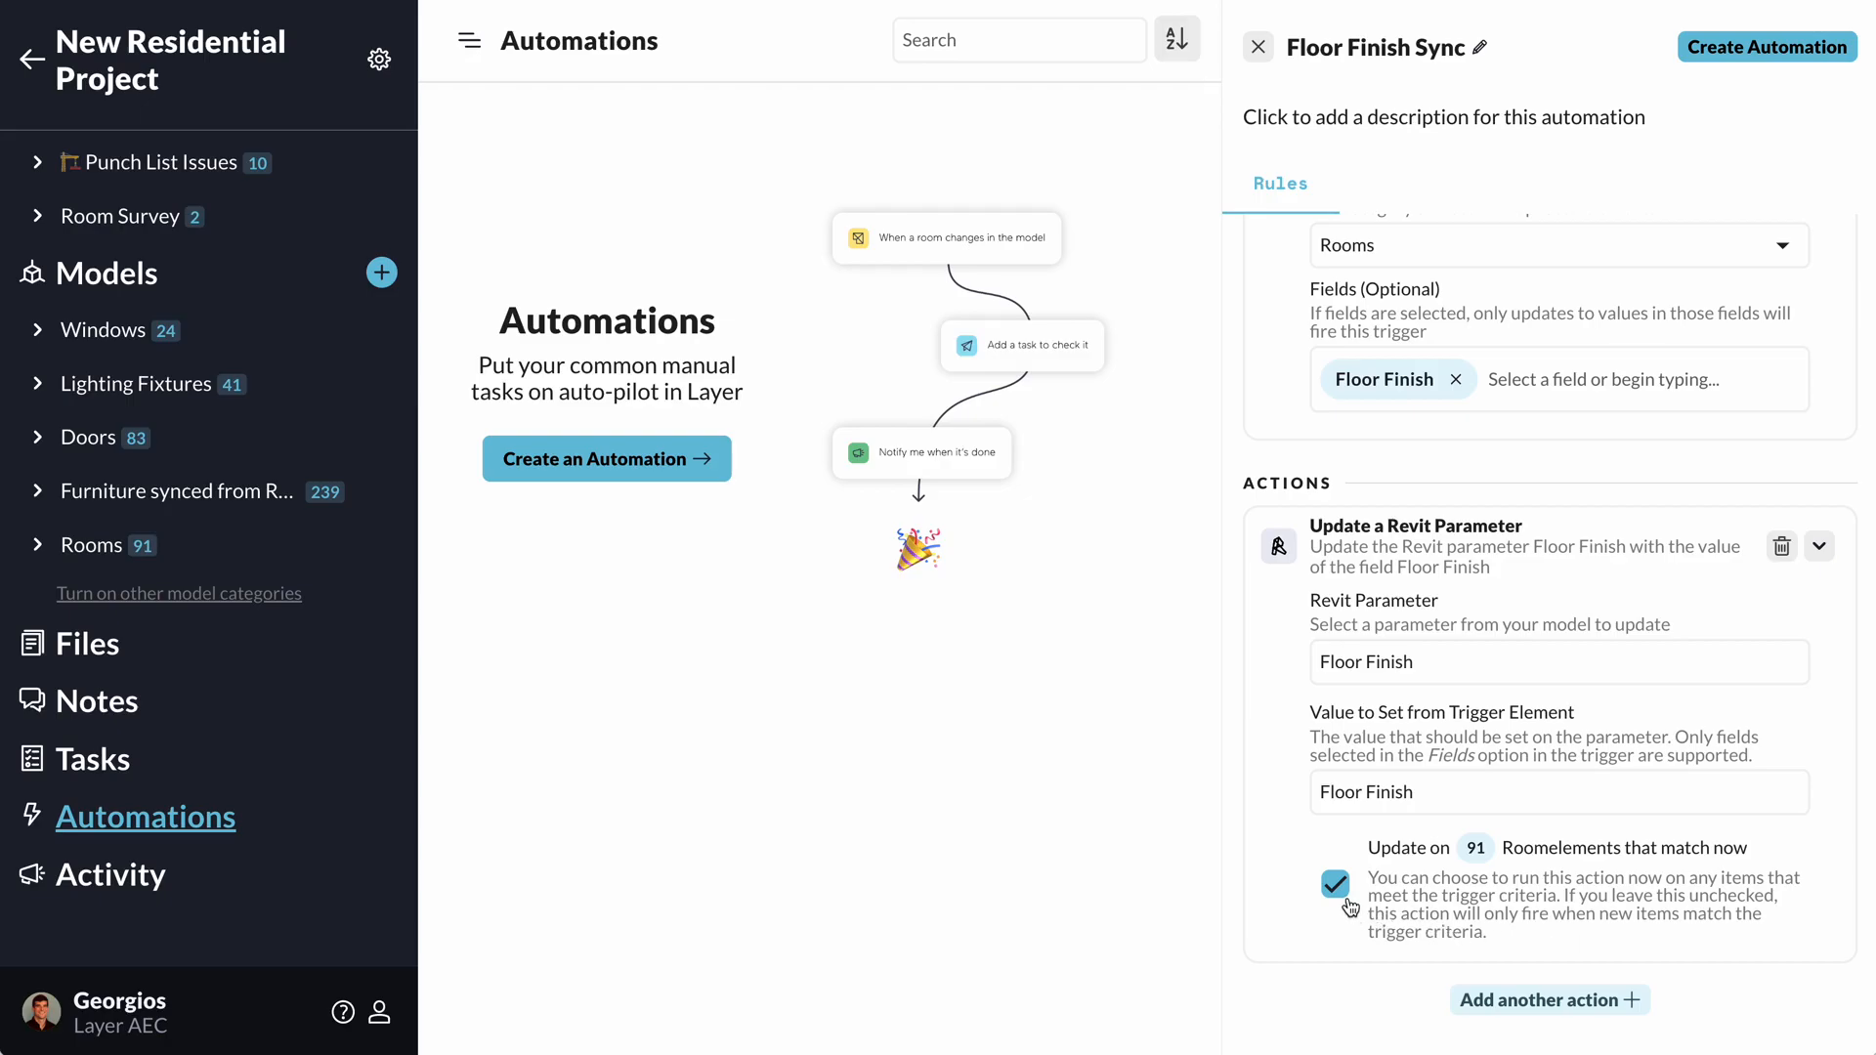
{"action": "left_click", "coordinate": [1746, 63]}
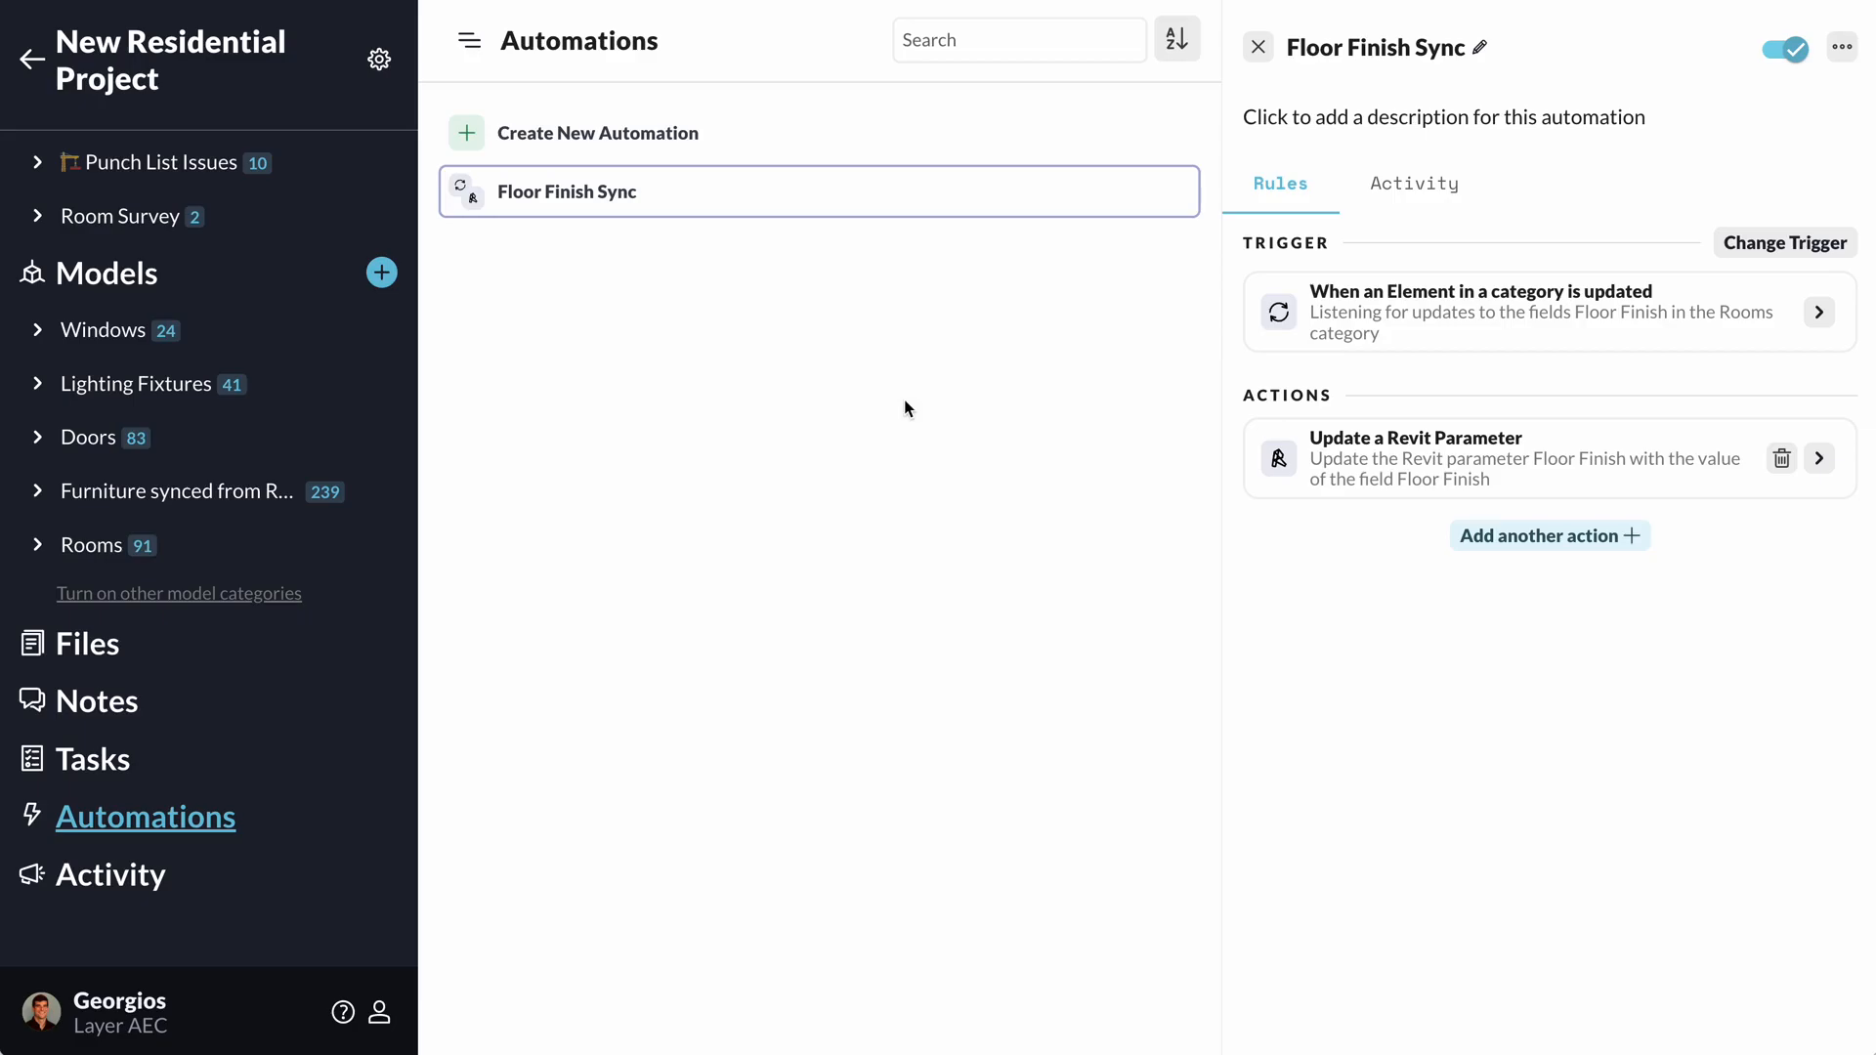
Check the Floor Finish Sync automation's activity log and inspect the details of its first listed run.
{"action": "left_click", "coordinate": [1429, 190]}
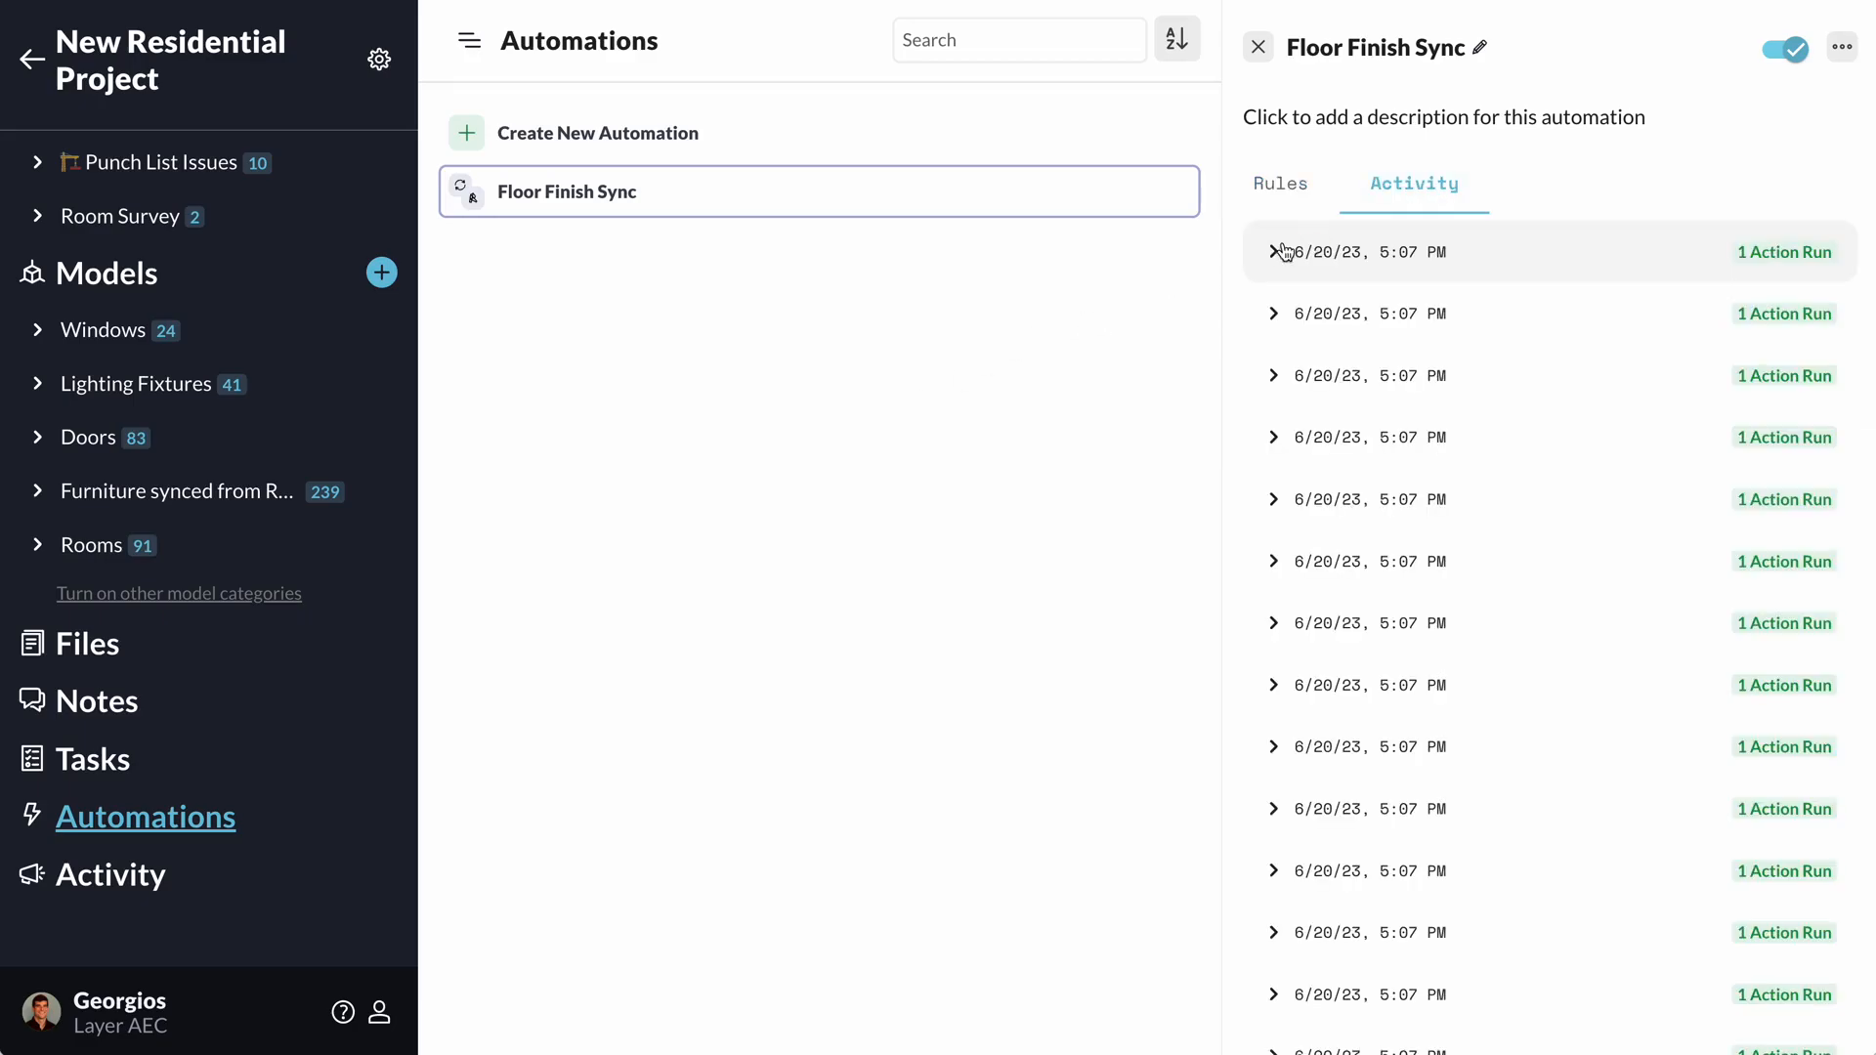
{"action": "left_click", "coordinate": [1272, 252]}
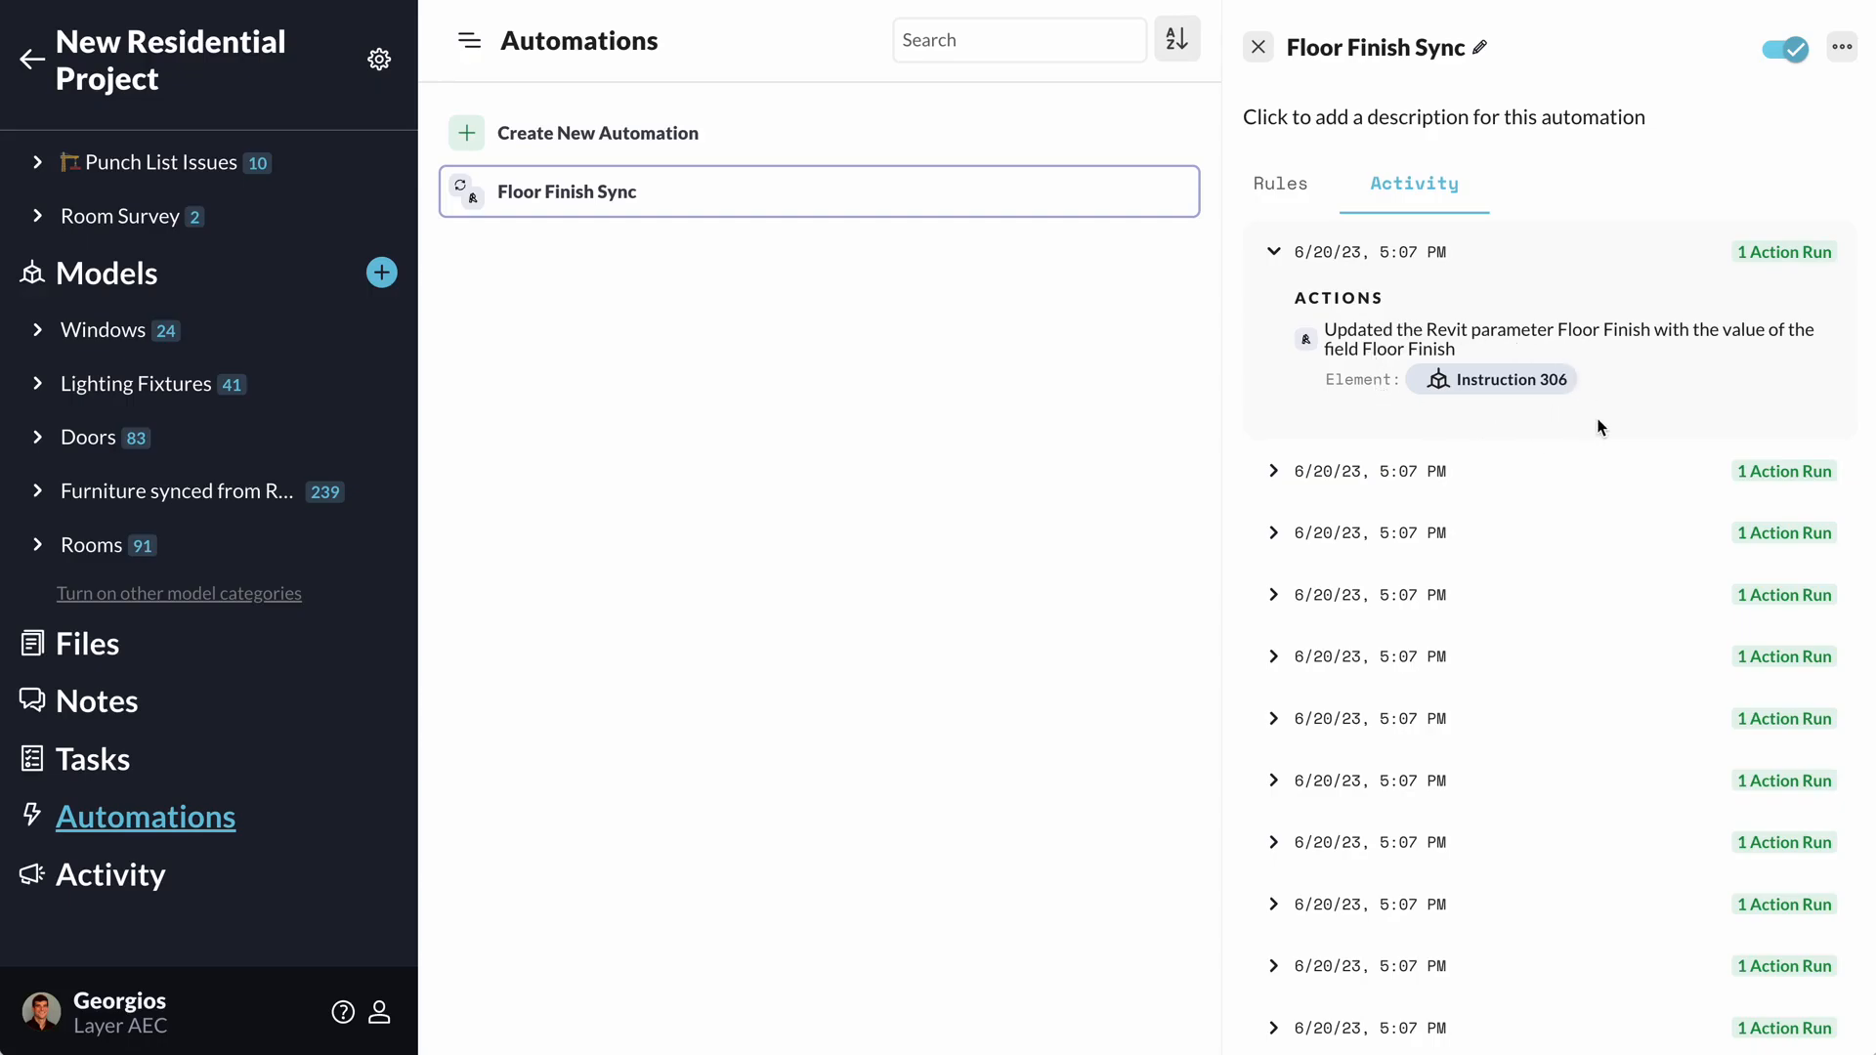
{"action": "left_click", "coordinate": [1272, 252]}
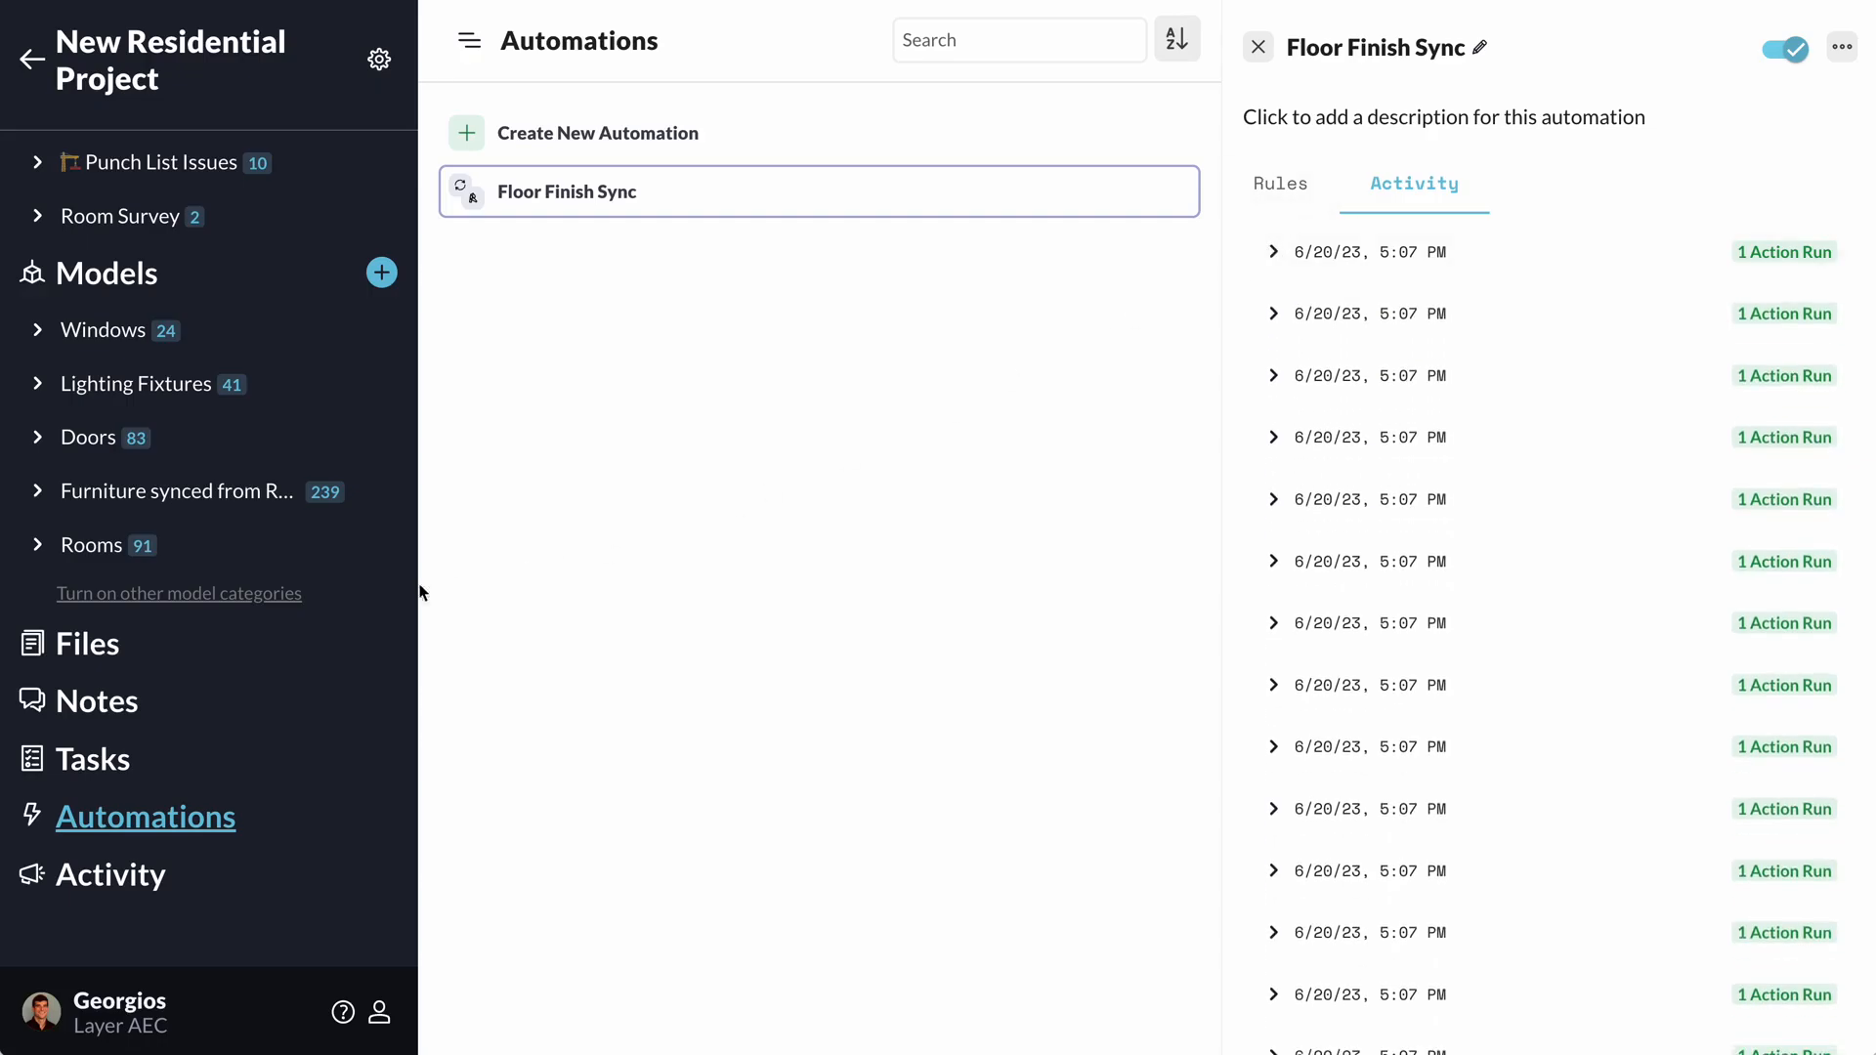
Review the pending Floor Finish parameter changes queued for sync in the LYR School Model's options.
{"action": "left_click", "coordinate": [134, 285]}
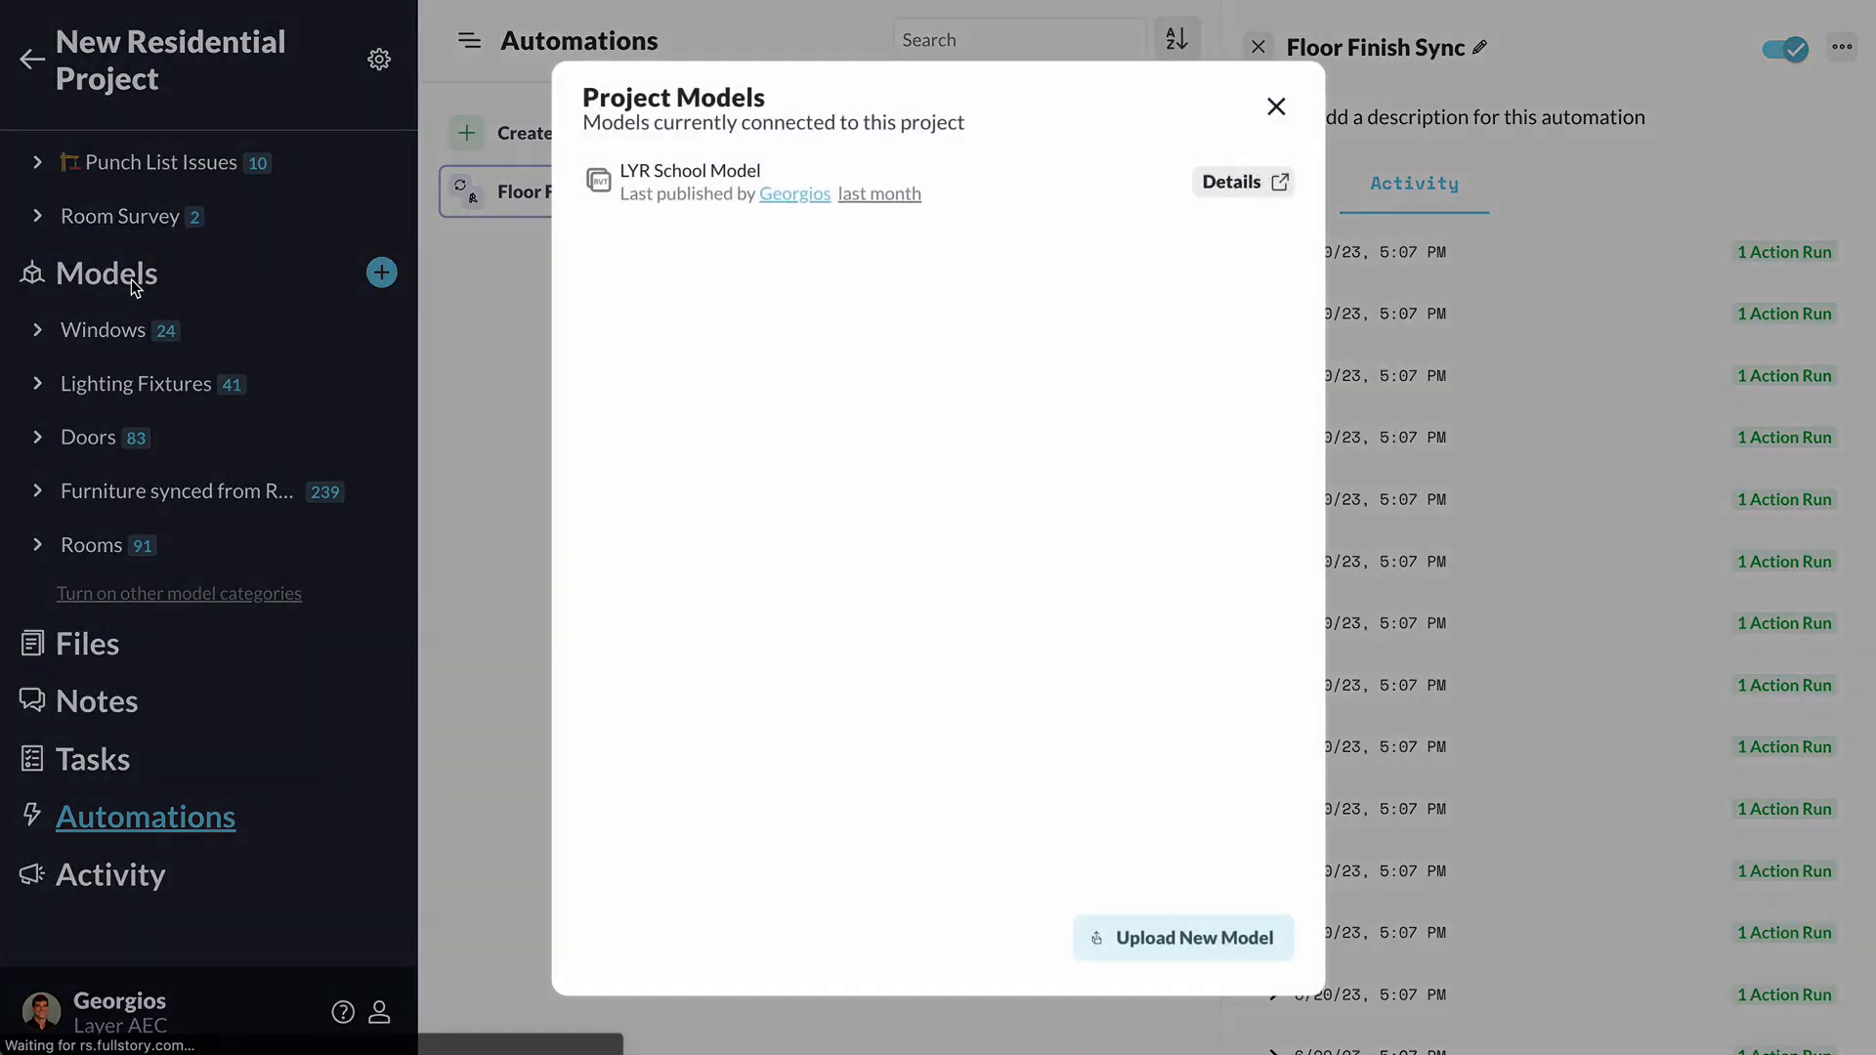
{"action": "left_click", "coordinate": [1239, 182]}
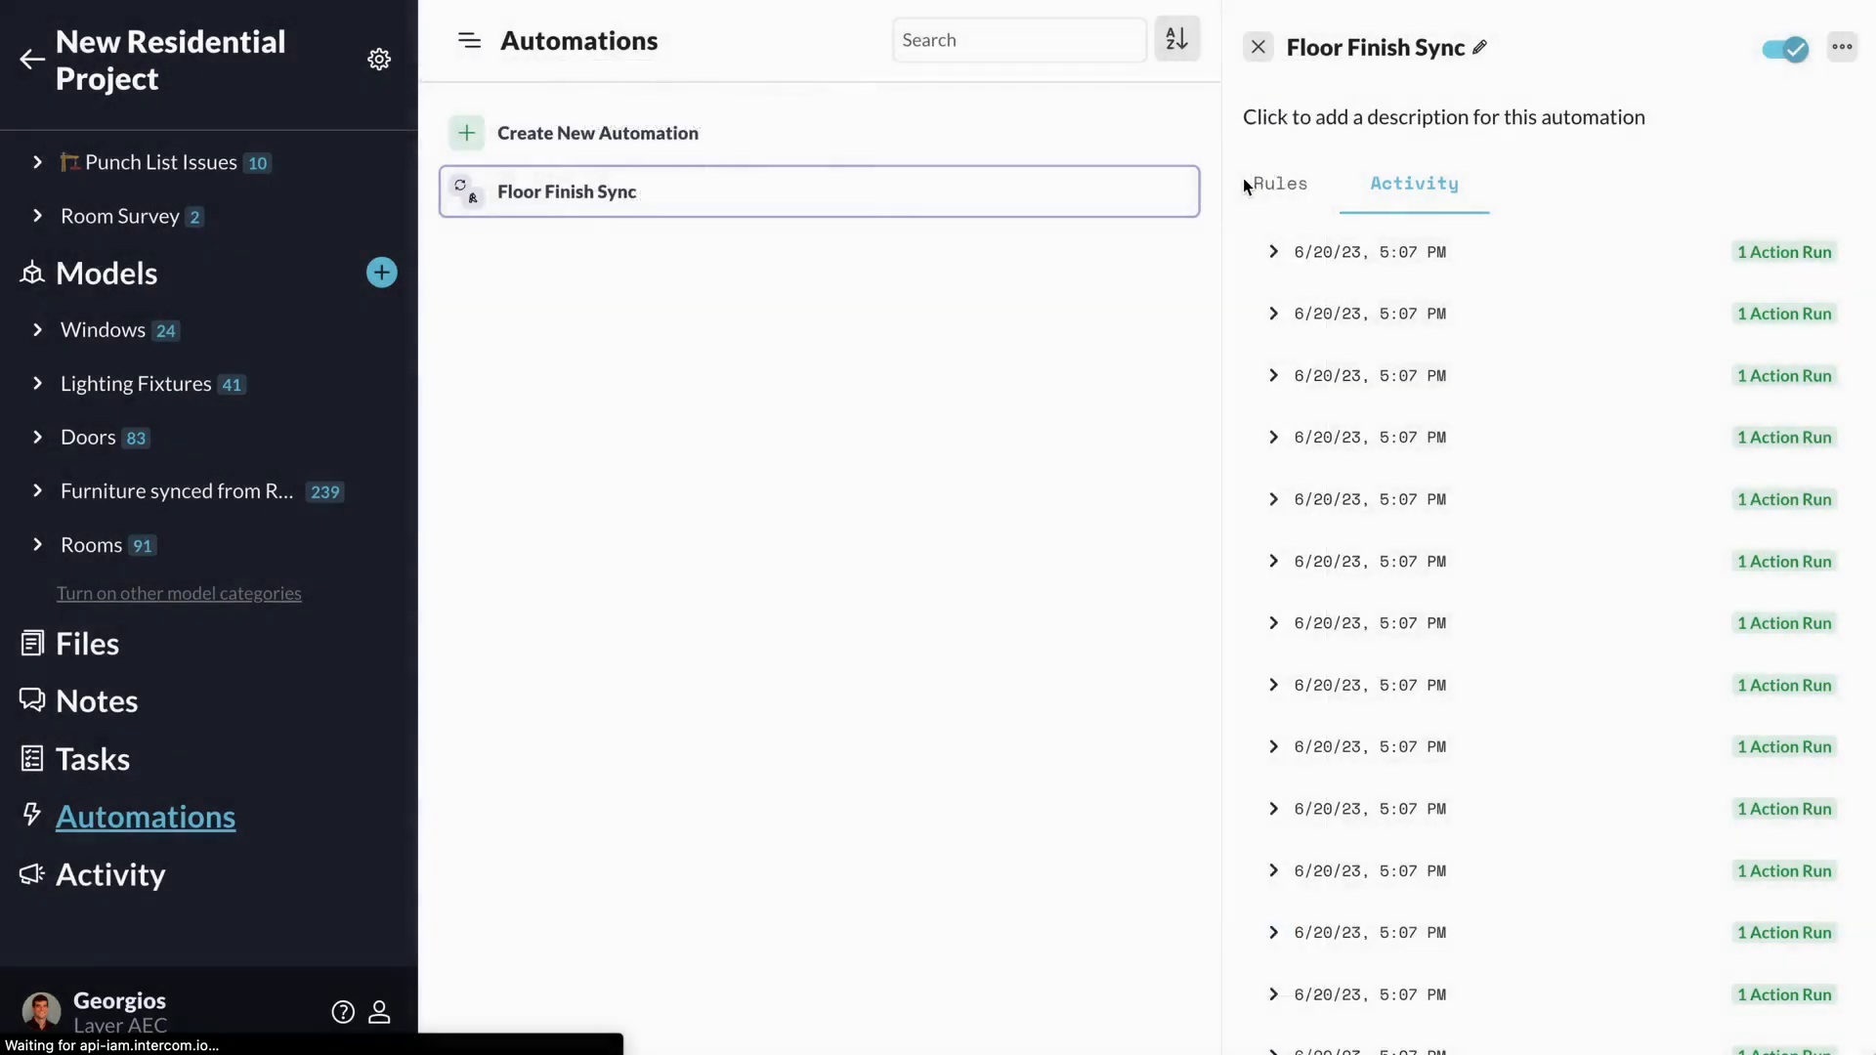
{"action": "left_click", "coordinate": [967, 168]}
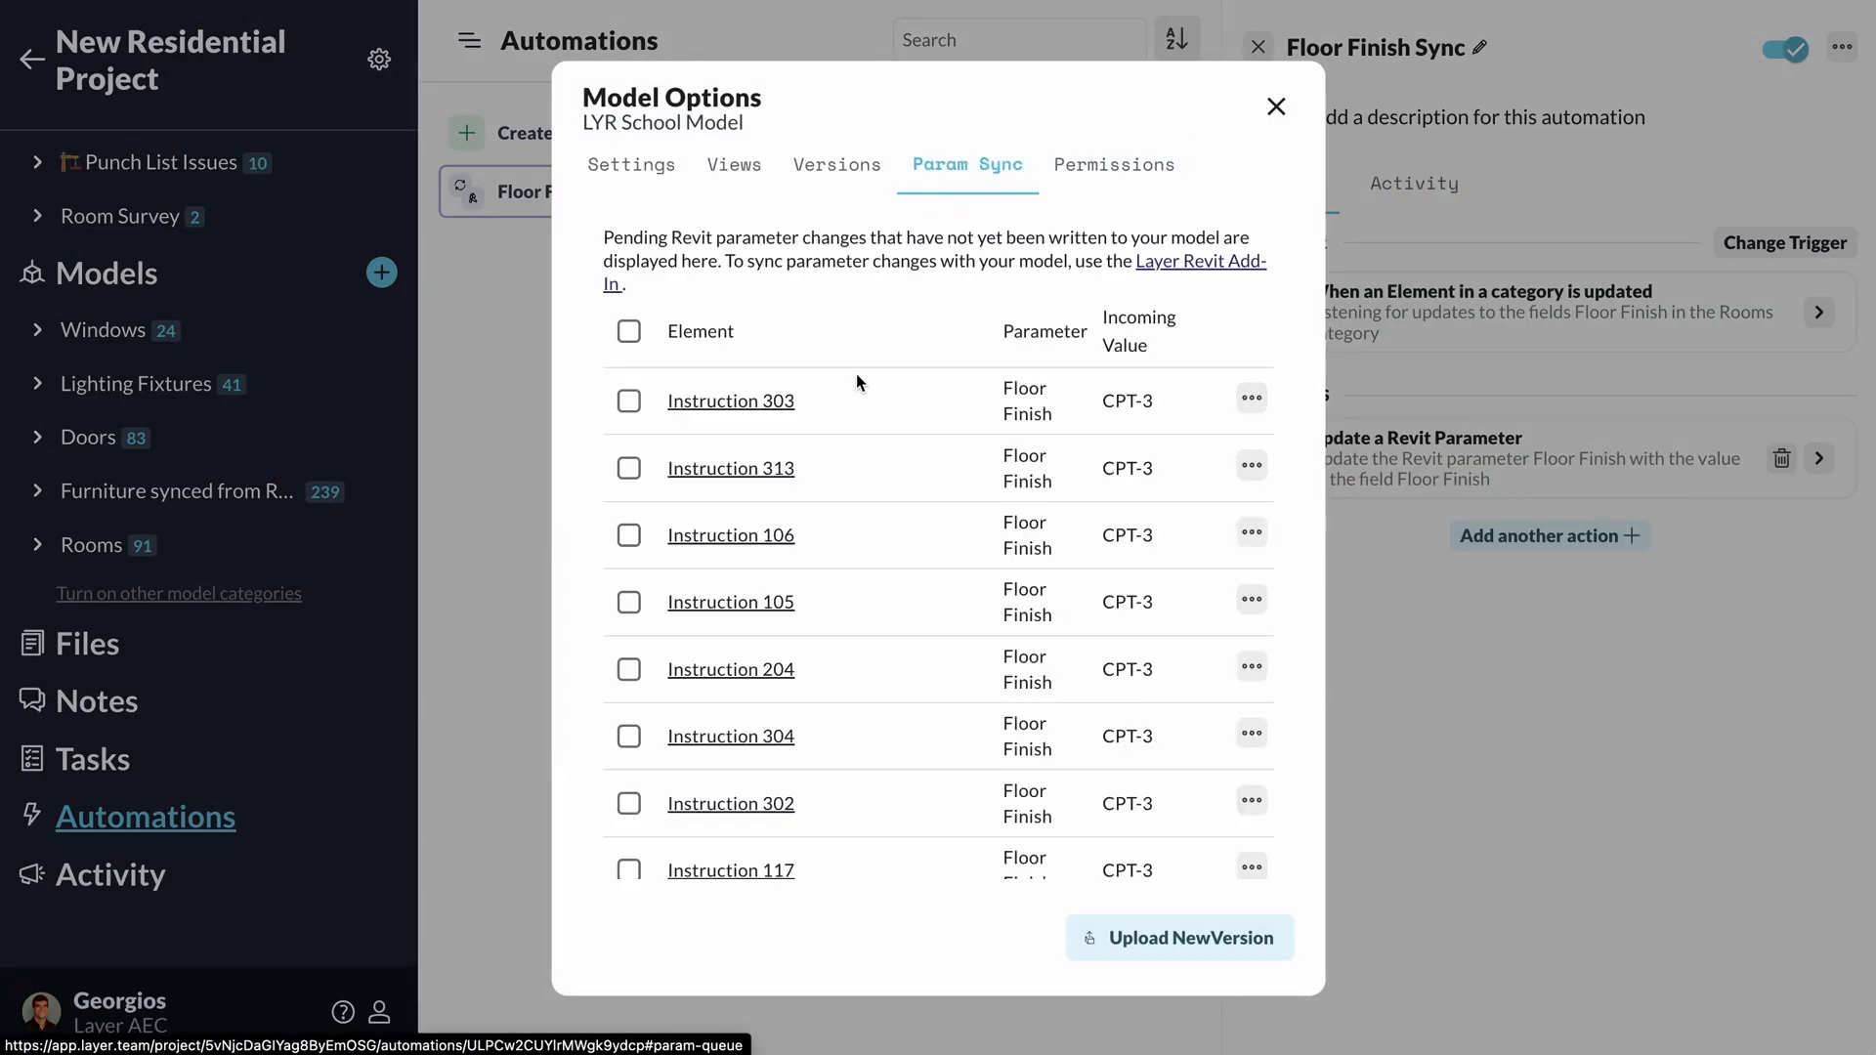
{"action": "scroll", "coordinate": [842, 396], "scroll_direction": "down", "scroll_amount": 5}
{"action": "scroll", "coordinate": [838, 401], "scroll_direction": "down", "scroll_amount": 8}
{"action": "scroll", "coordinate": [836, 401], "scroll_direction": "up", "scroll_amount": 13}
{"action": "left_click", "coordinate": [1251, 397]}
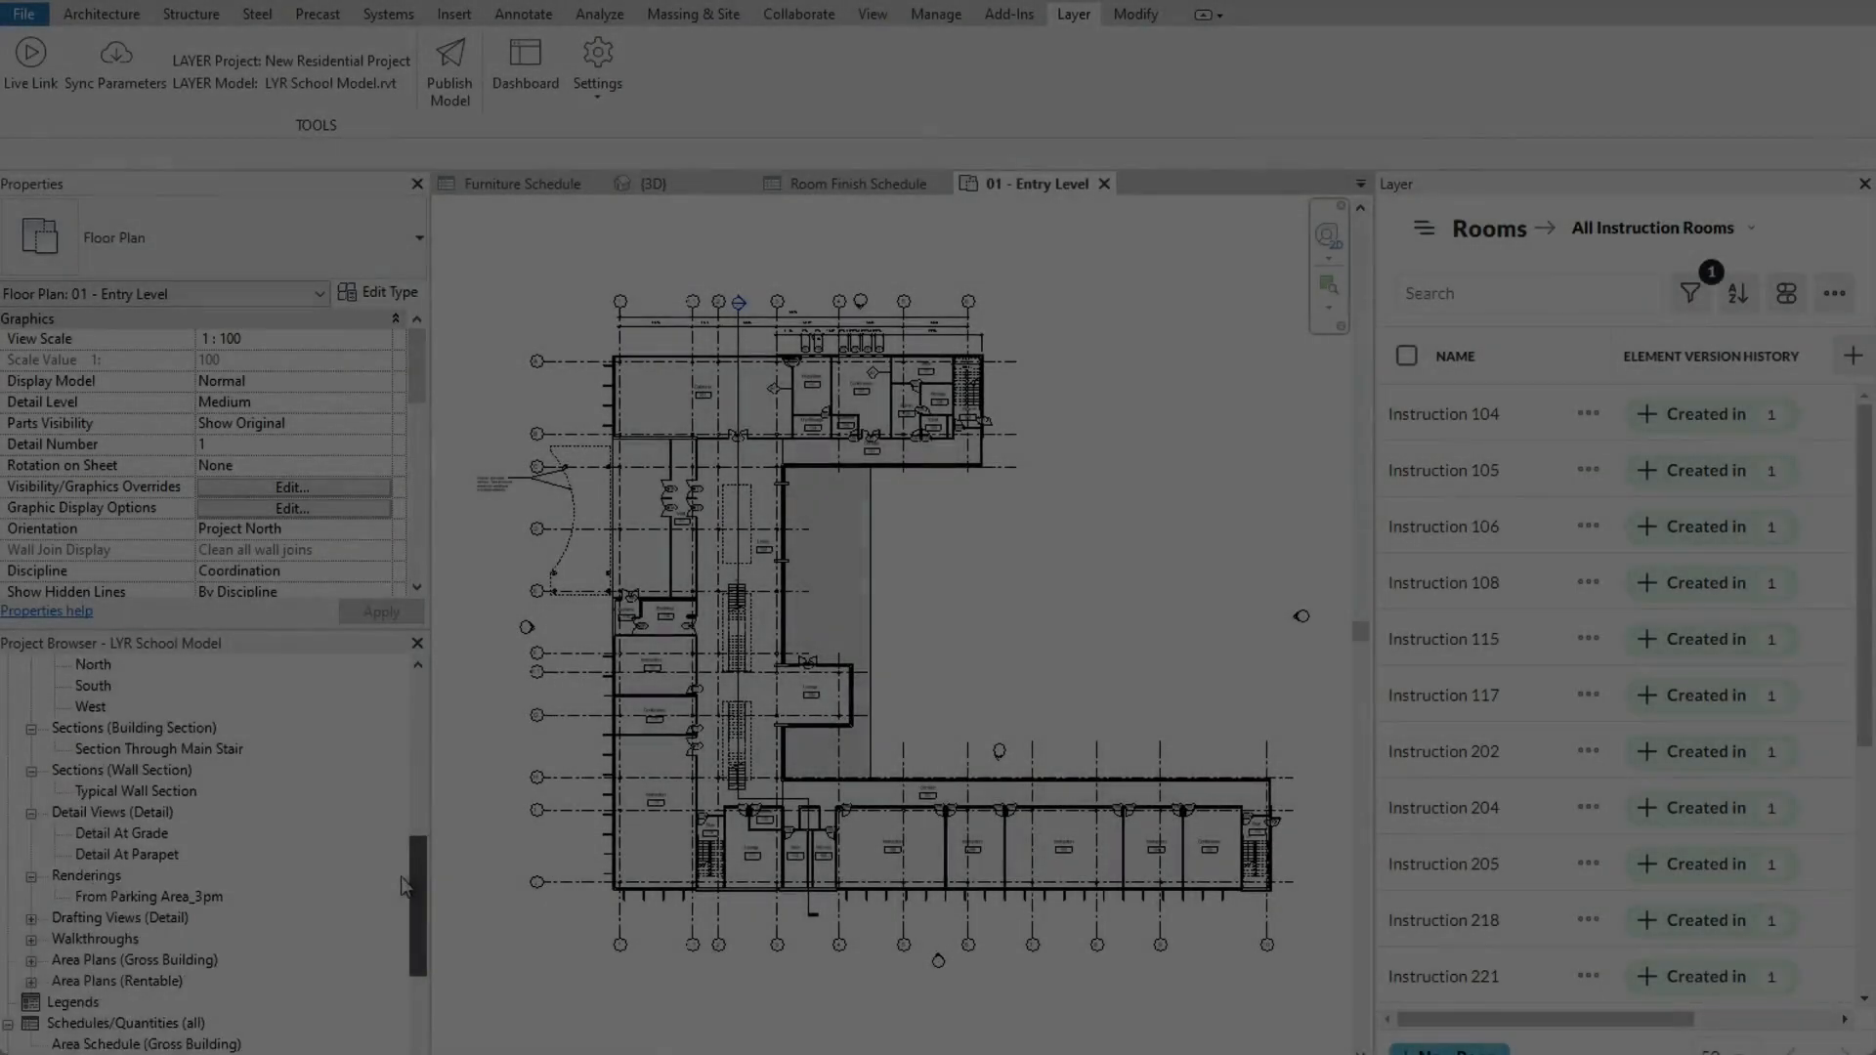
Switch to Revit and open the Room Finish Schedule of the LYR School Model.
{"action": "scroll", "coordinate": [404, 884], "scroll_direction": "down", "scroll_amount": 5}
{"action": "left_click", "coordinate": [162, 920]}
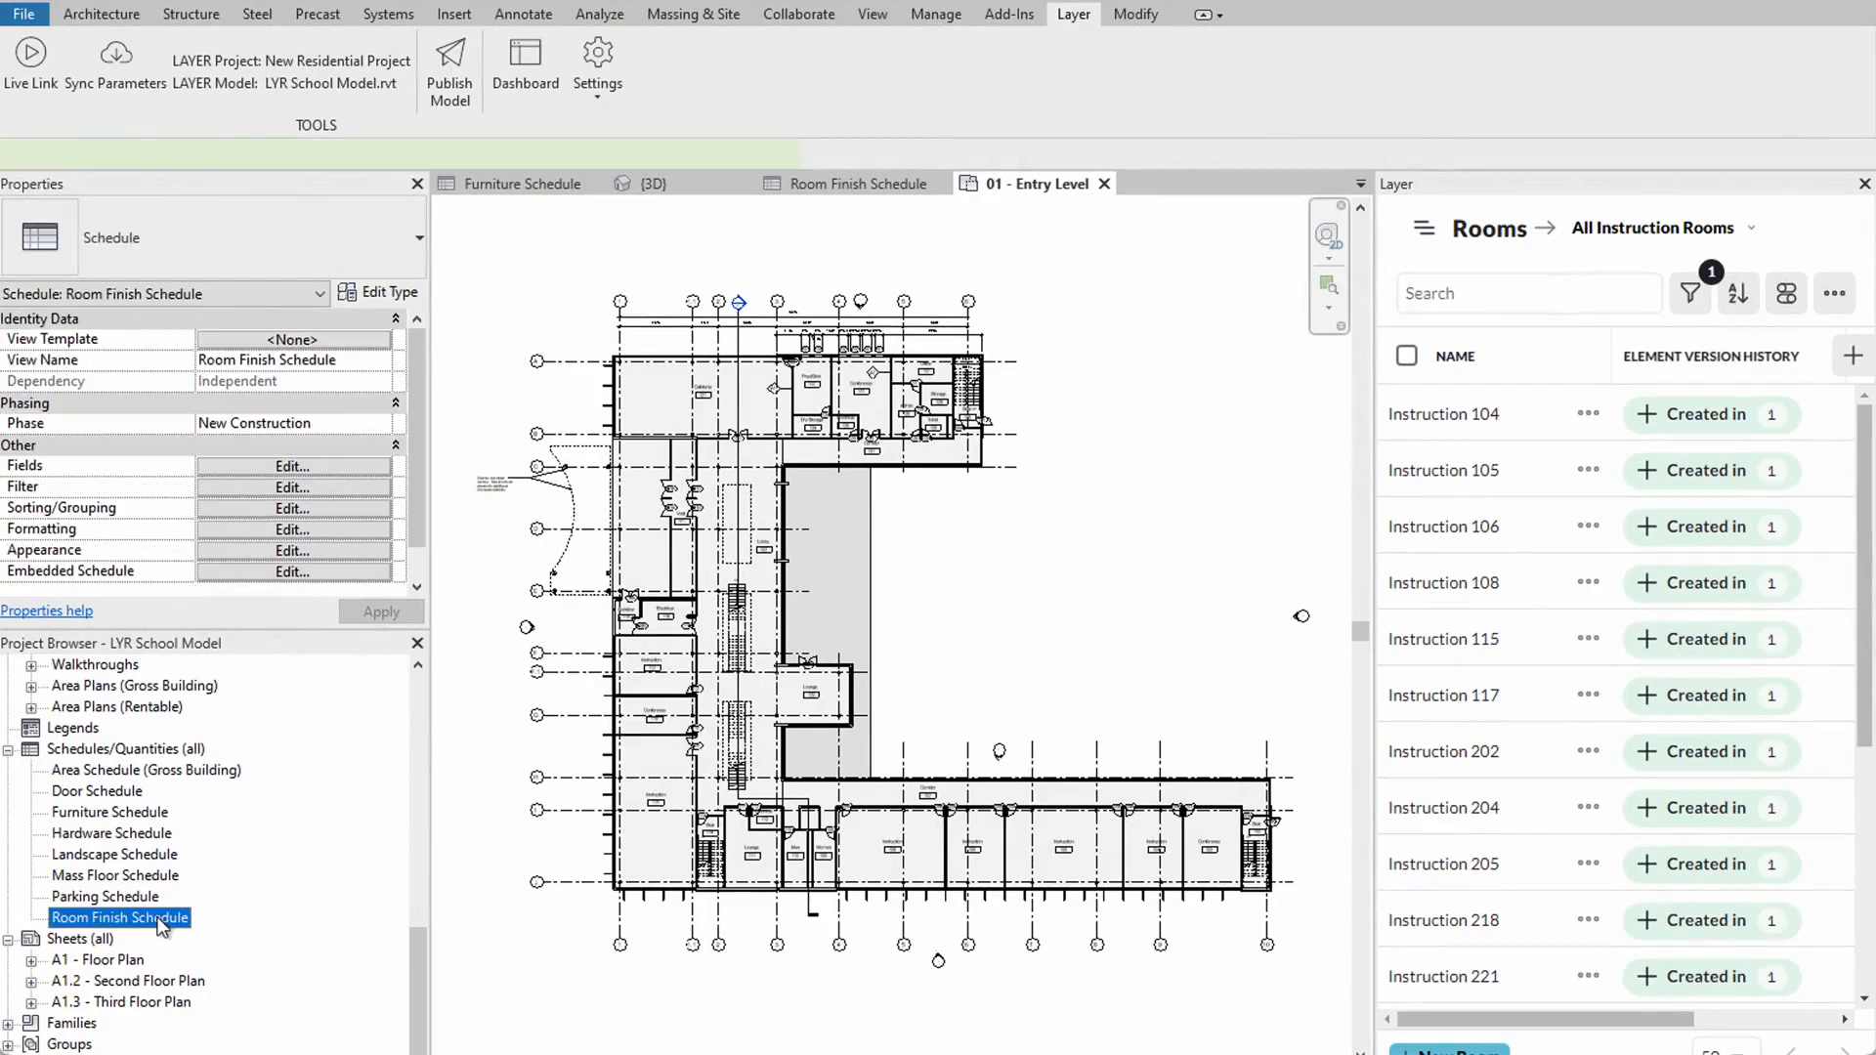
{"action": "double_click", "coordinate": [161, 920]}
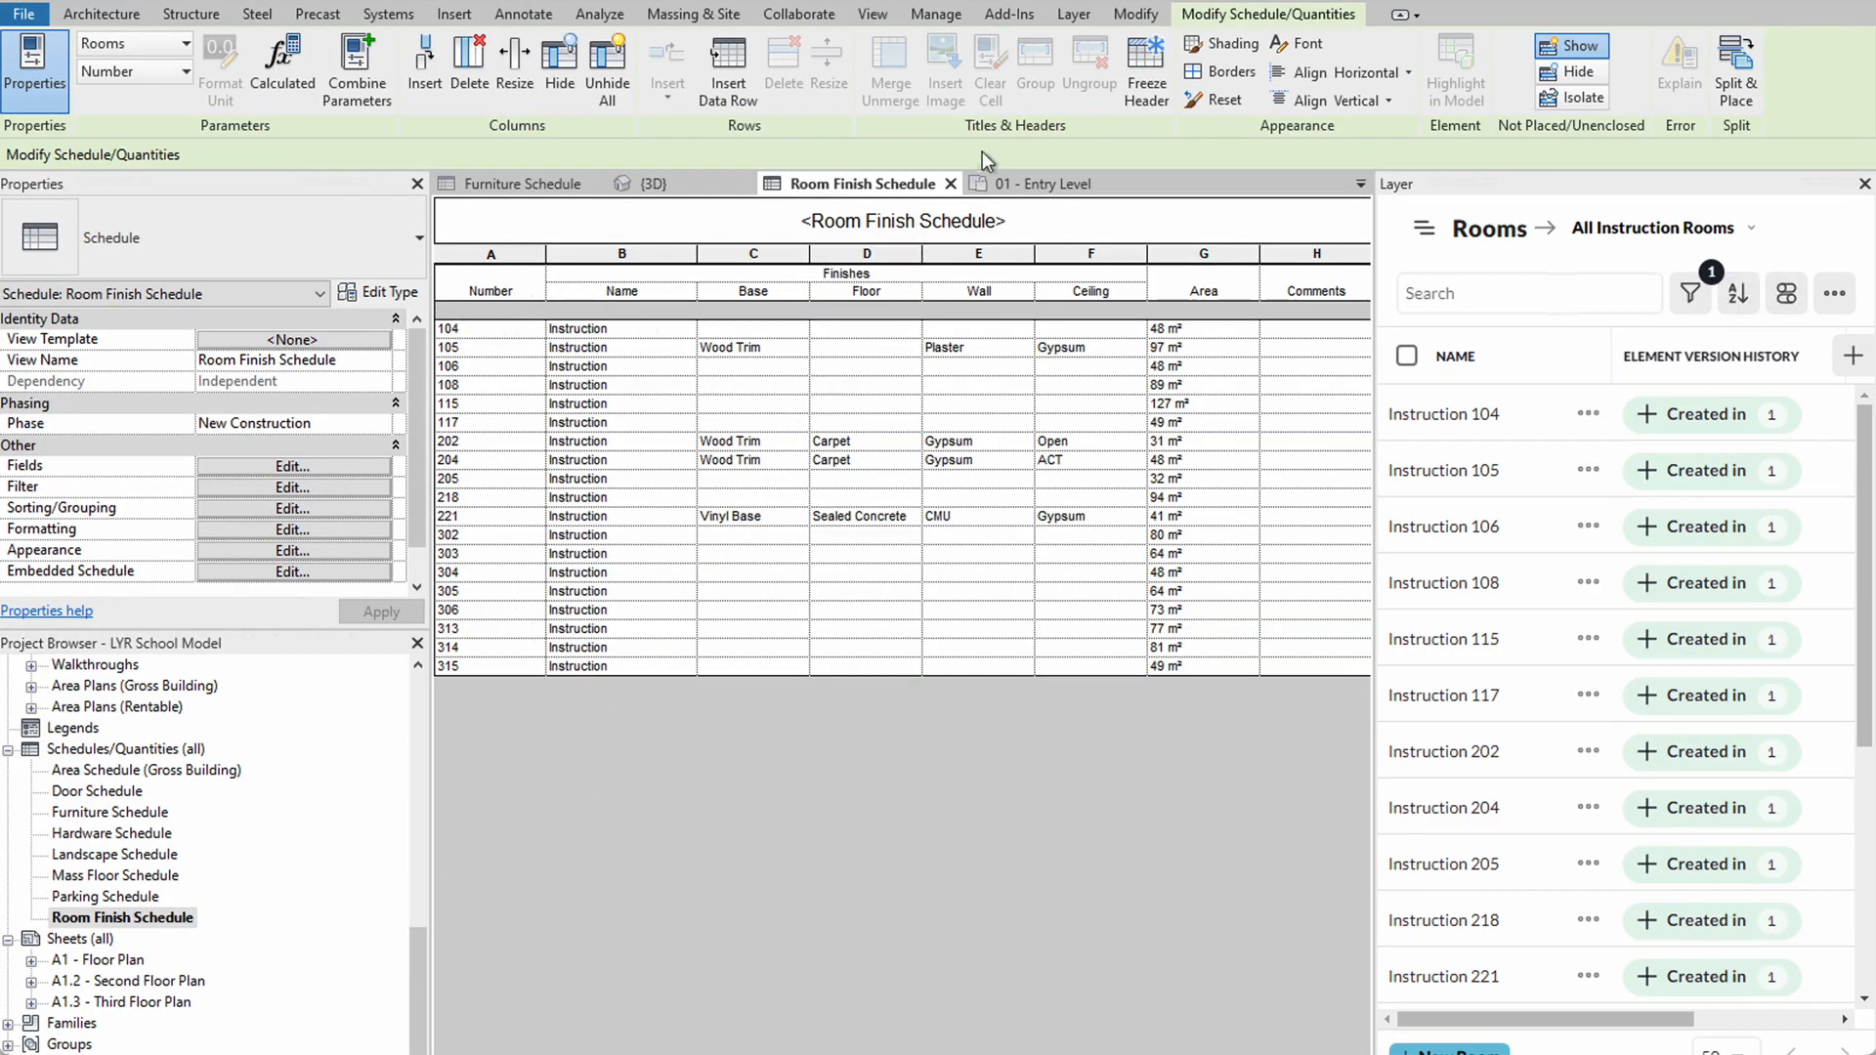
Sync the incoming Layer parameters to the Revit model, saving the Floor Finish change for Instruction 218 and accepting all listed changes.
{"action": "left_click", "coordinate": [1067, 16]}
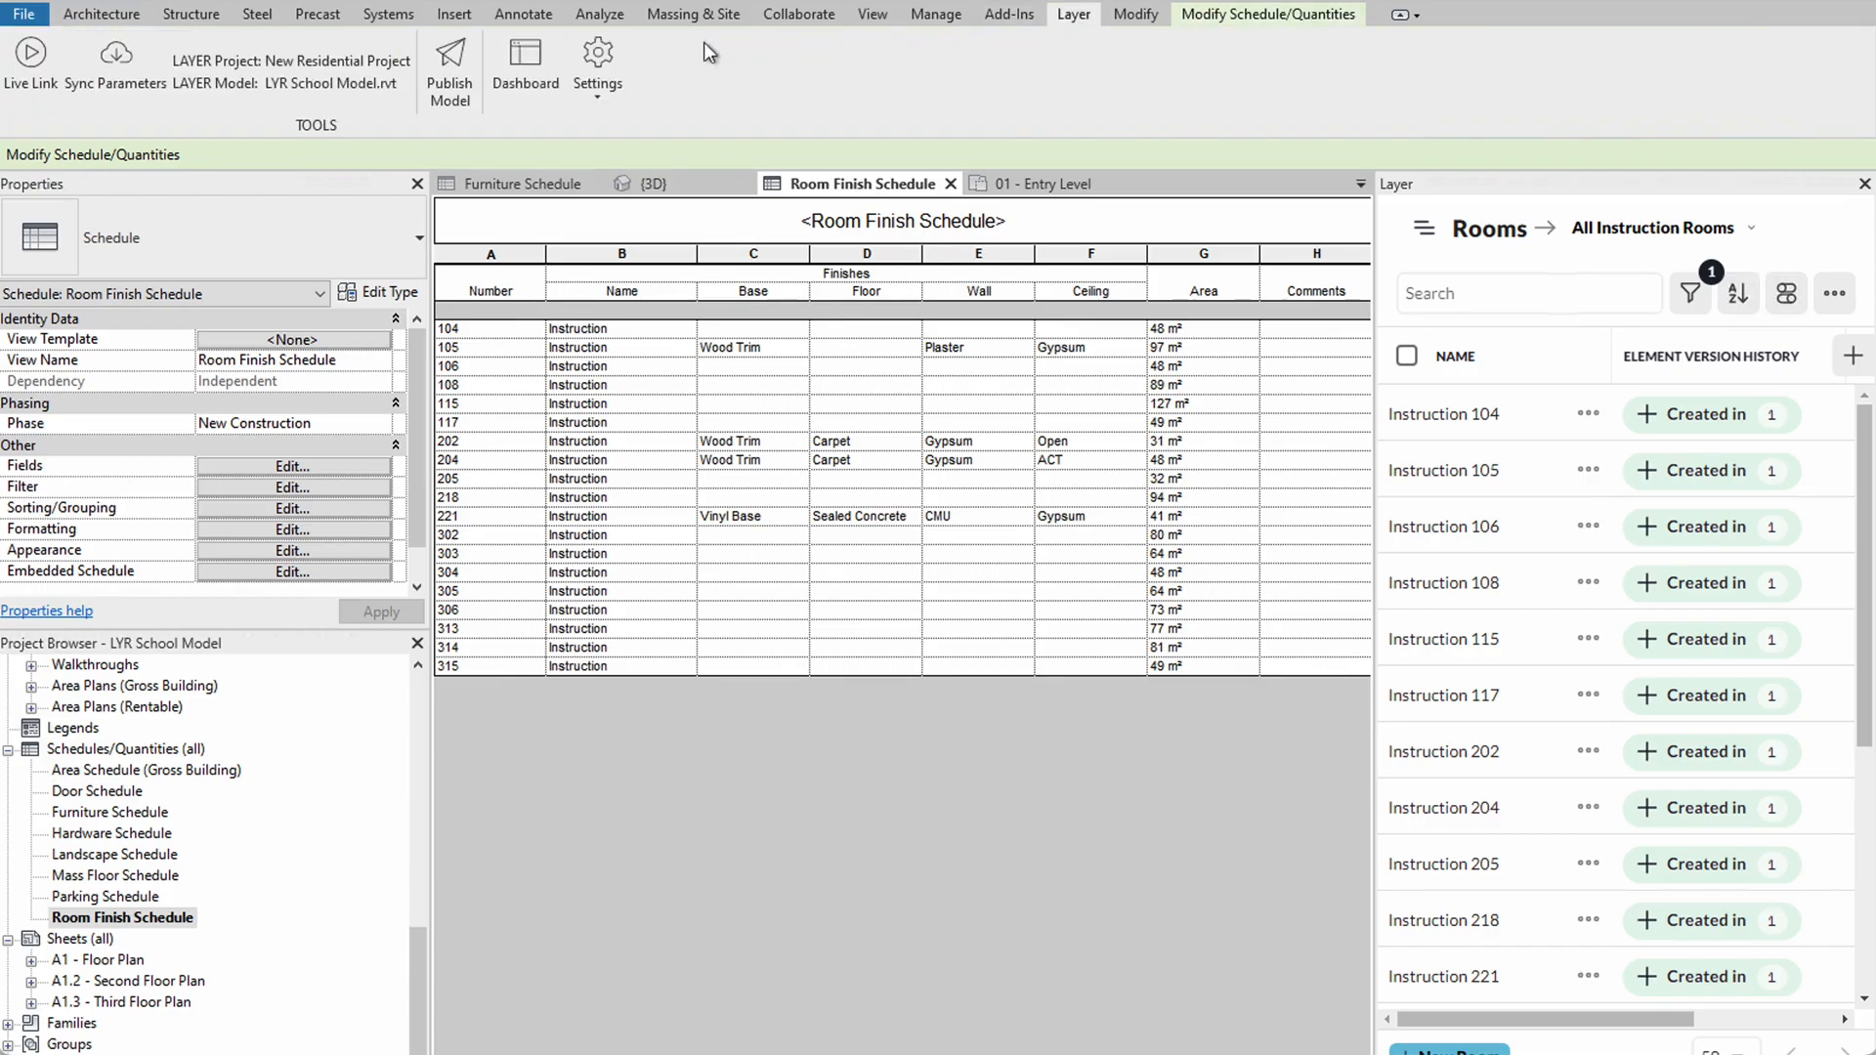
{"action": "left_click", "coordinate": [124, 76]}
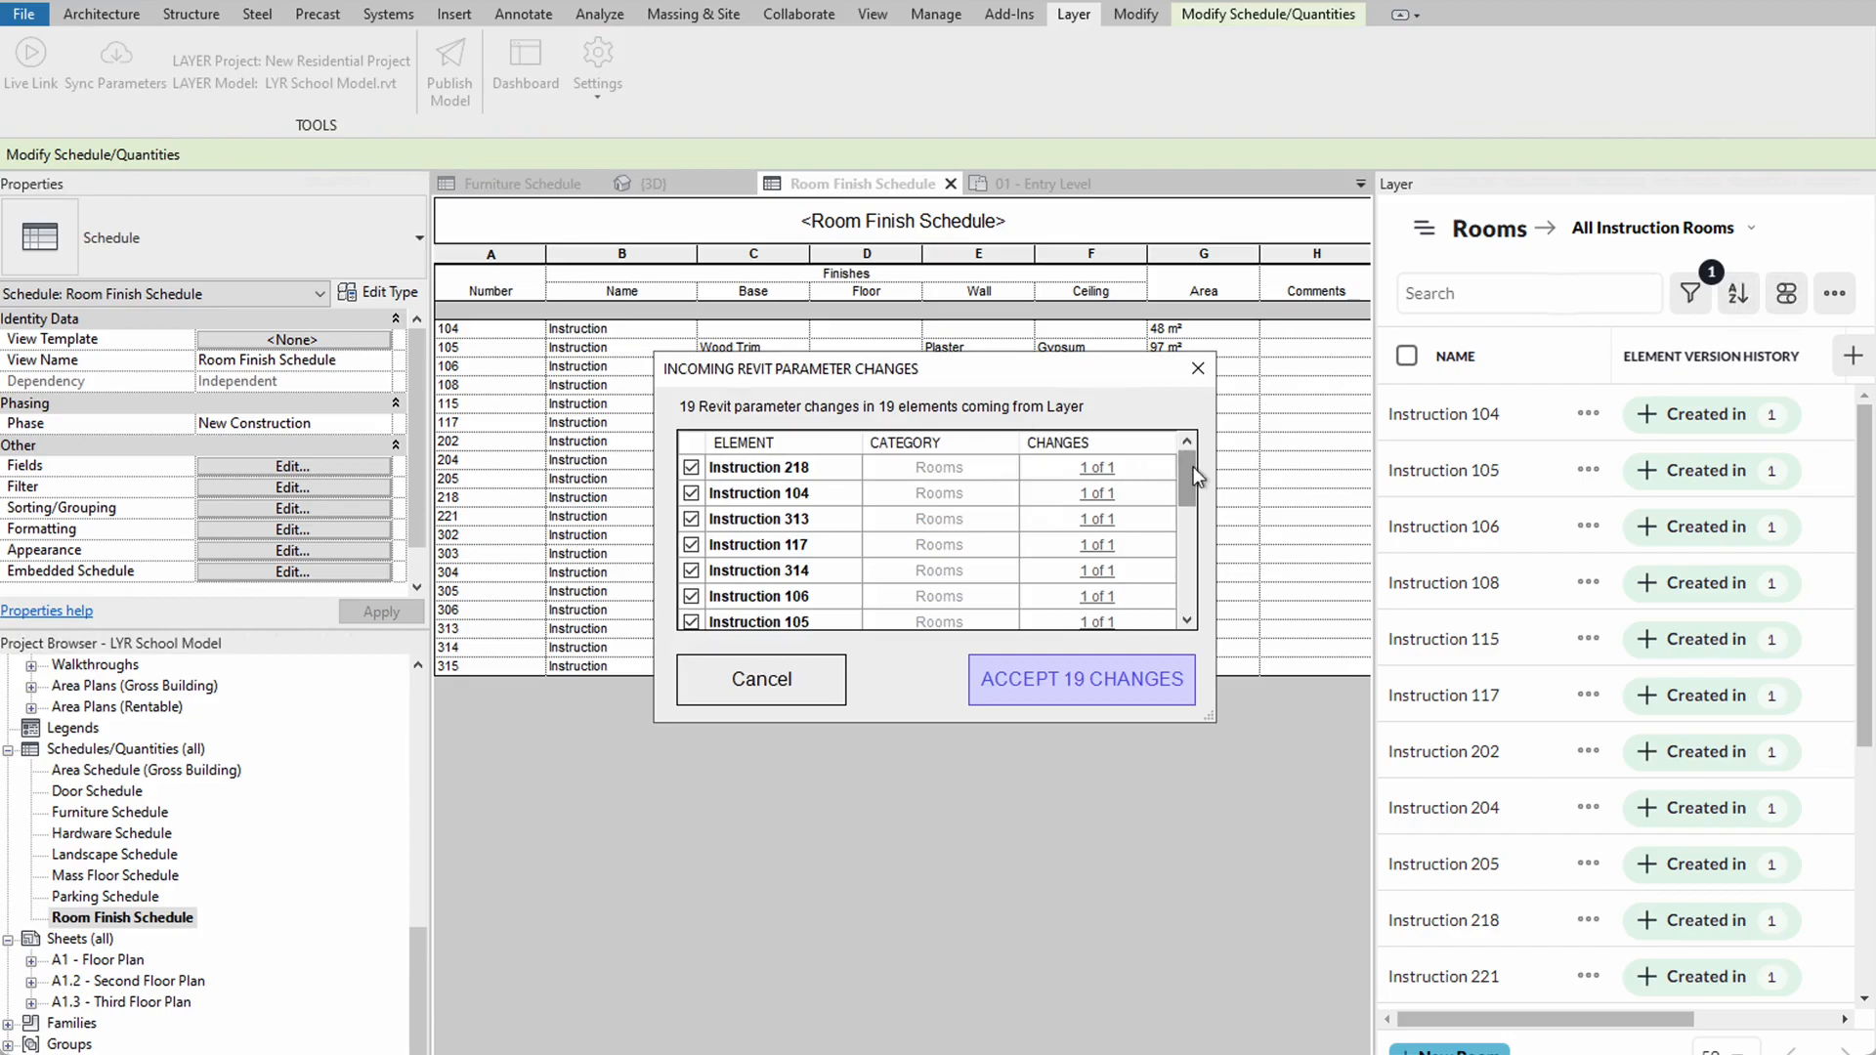
{"action": "mouse_move", "coordinate": [1192, 472]}
{"action": "left_mouse_down"}
{"action": "mouse_move", "coordinate": [1188, 594]}
{"action": "mouse_move", "coordinate": [1185, 458]}
{"action": "left_mouse_up"}
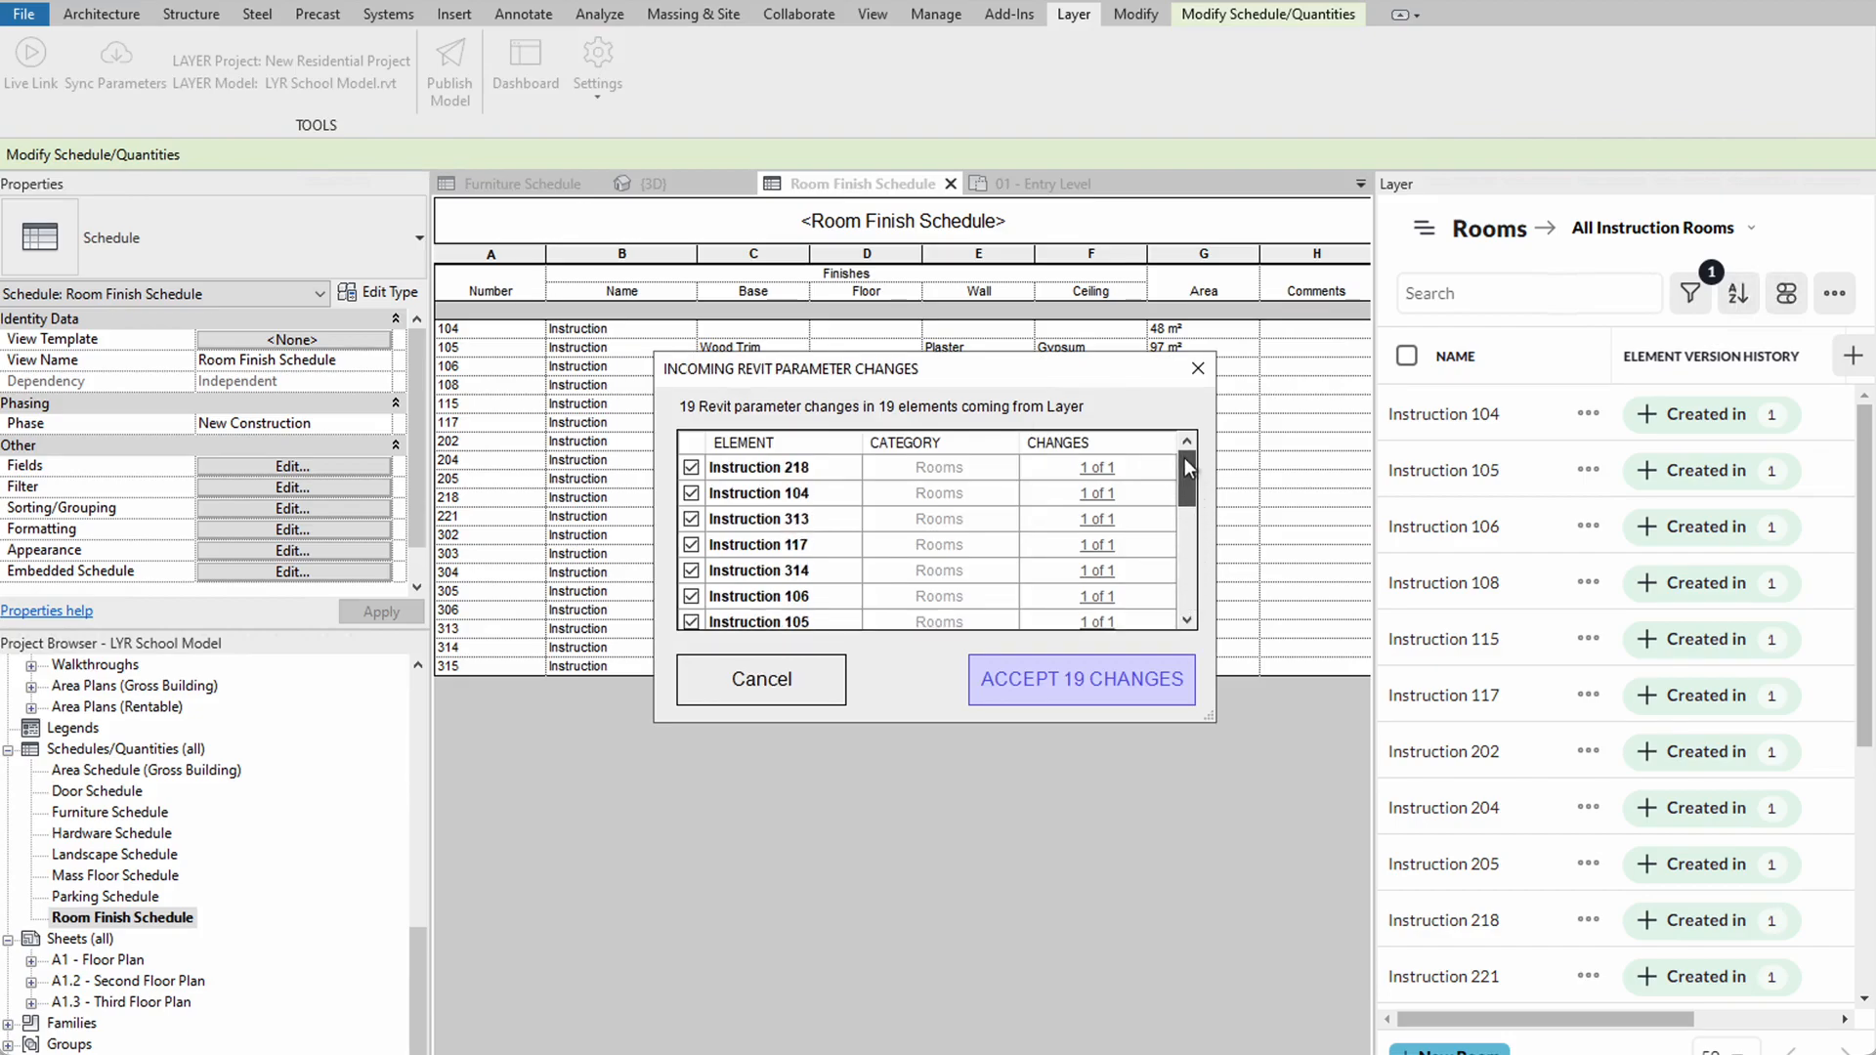
{"action": "left_click", "coordinate": [1108, 467]}
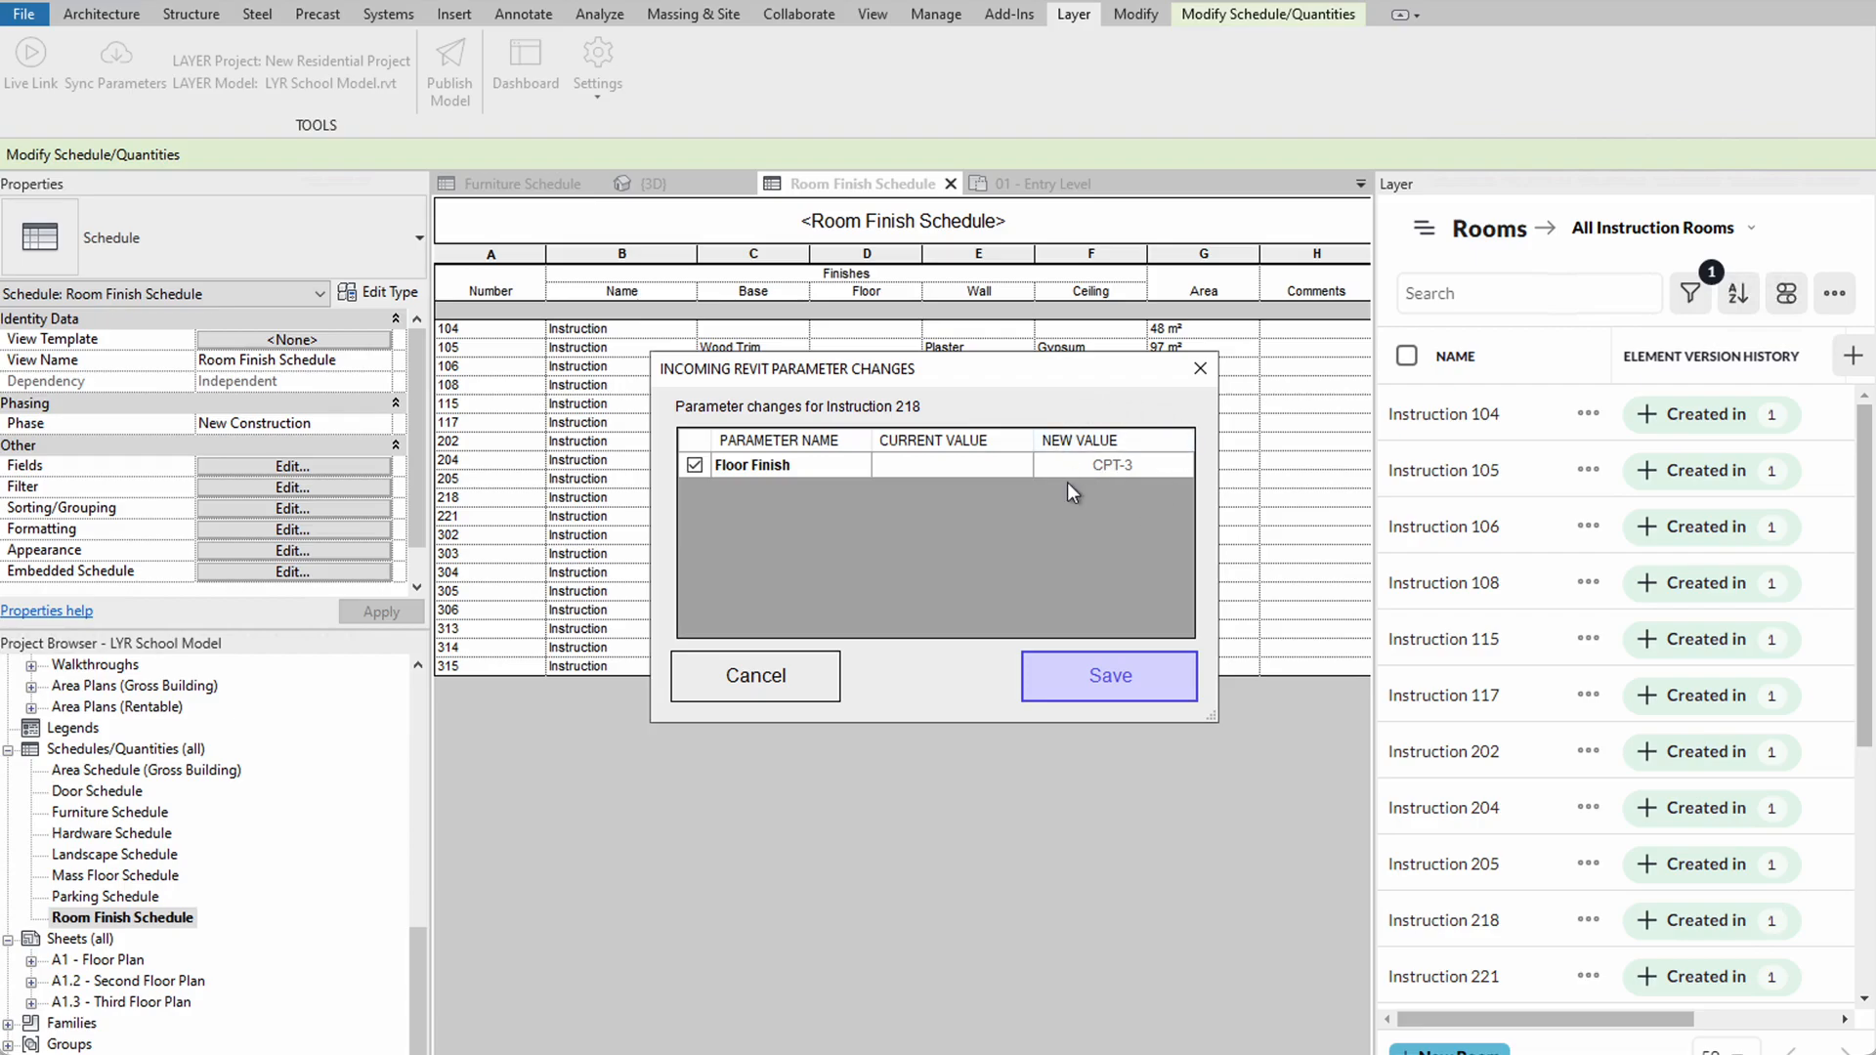
{"action": "left_click", "coordinate": [1093, 680]}
{"action": "left_click", "coordinate": [1085, 684]}
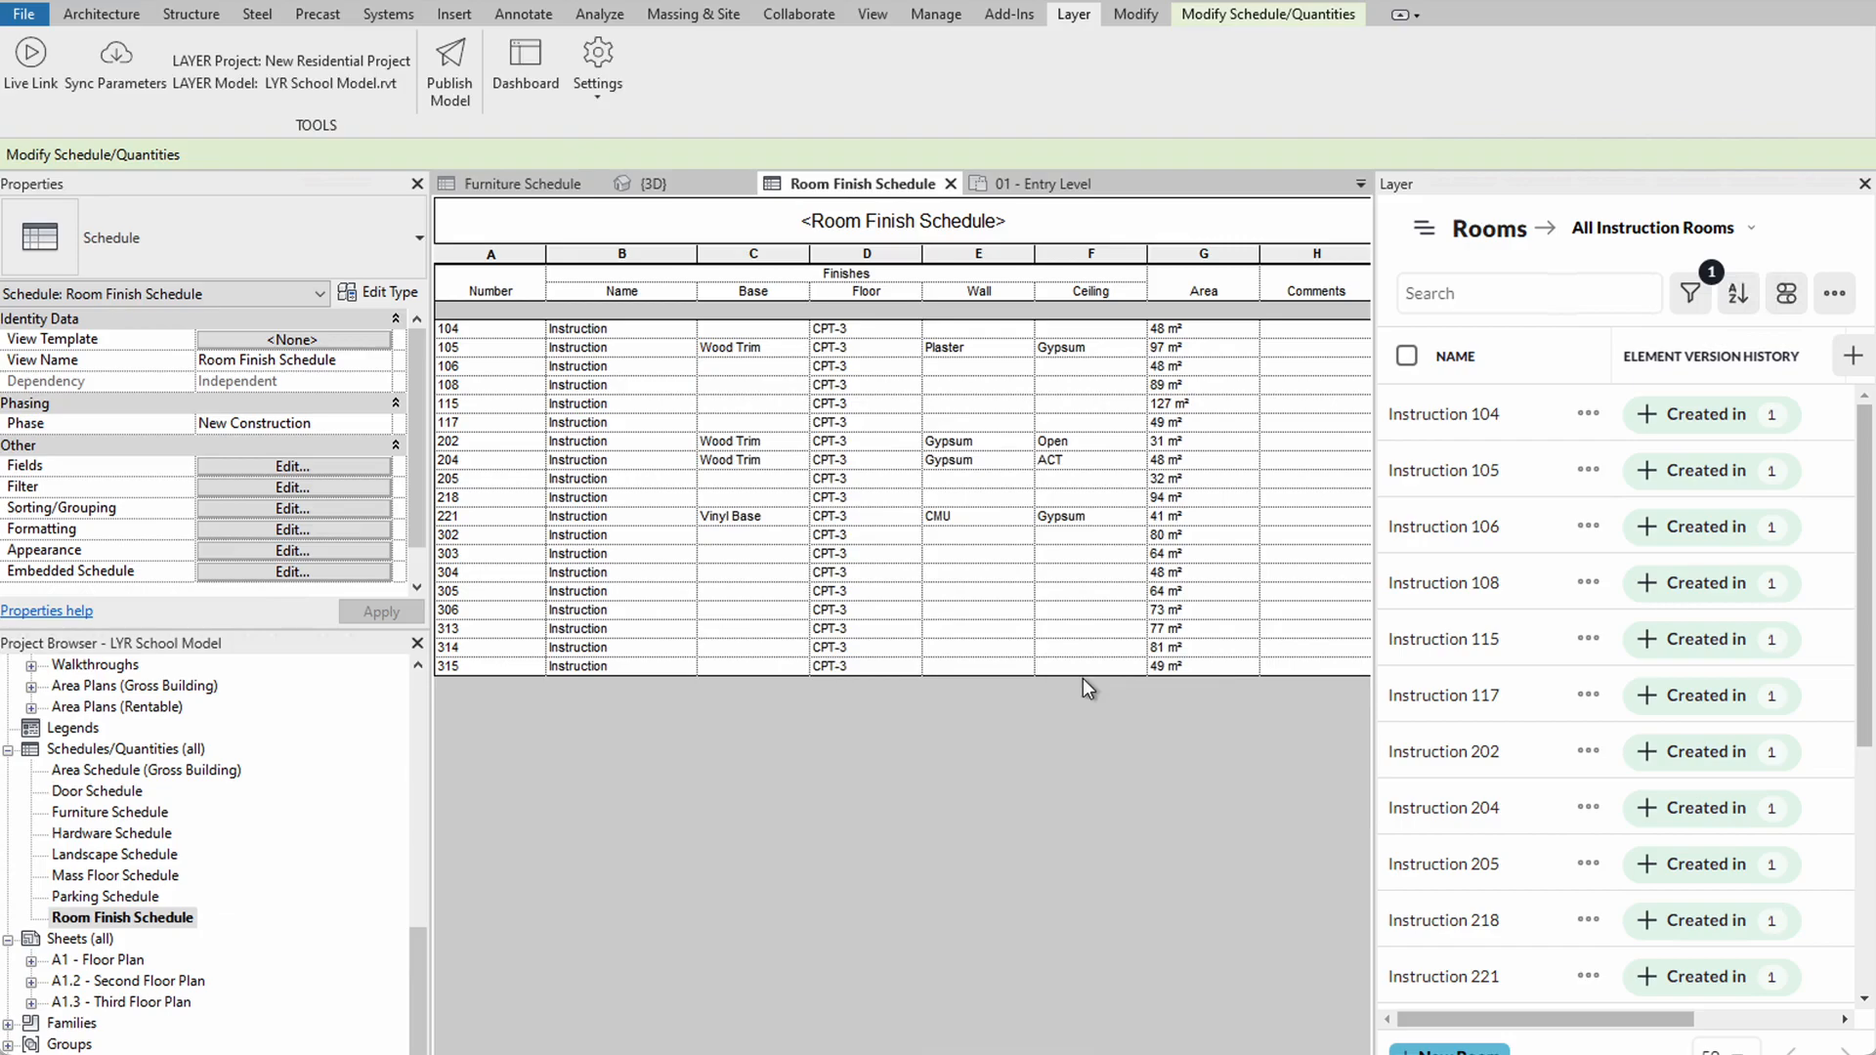